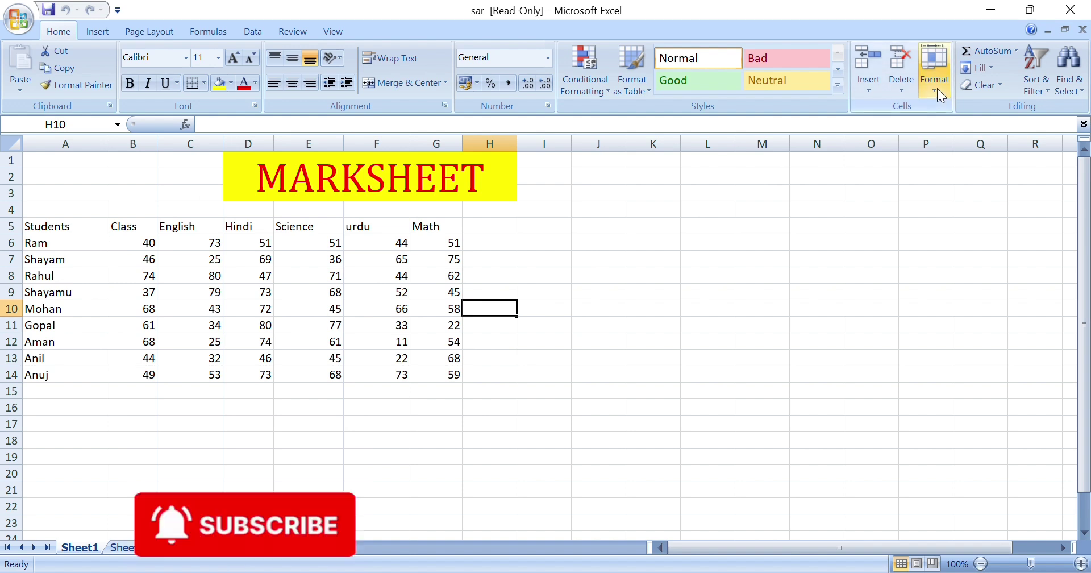
Protect Sheet1 with a password, confirmed twice, then select cell I11 to test editing
left_click(935, 85)
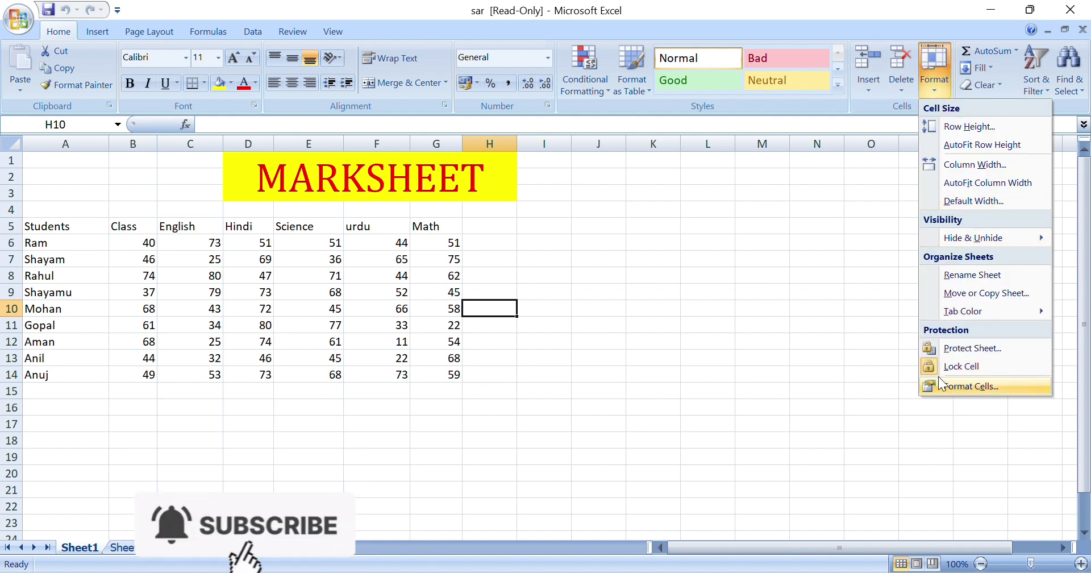
left_click(945, 348)
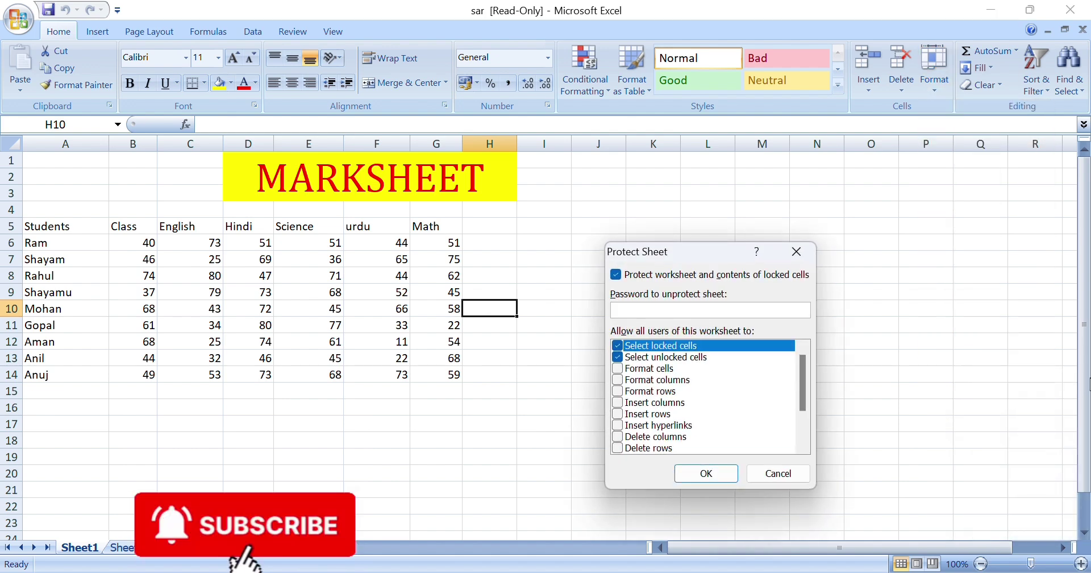
type("123")
key("Return")
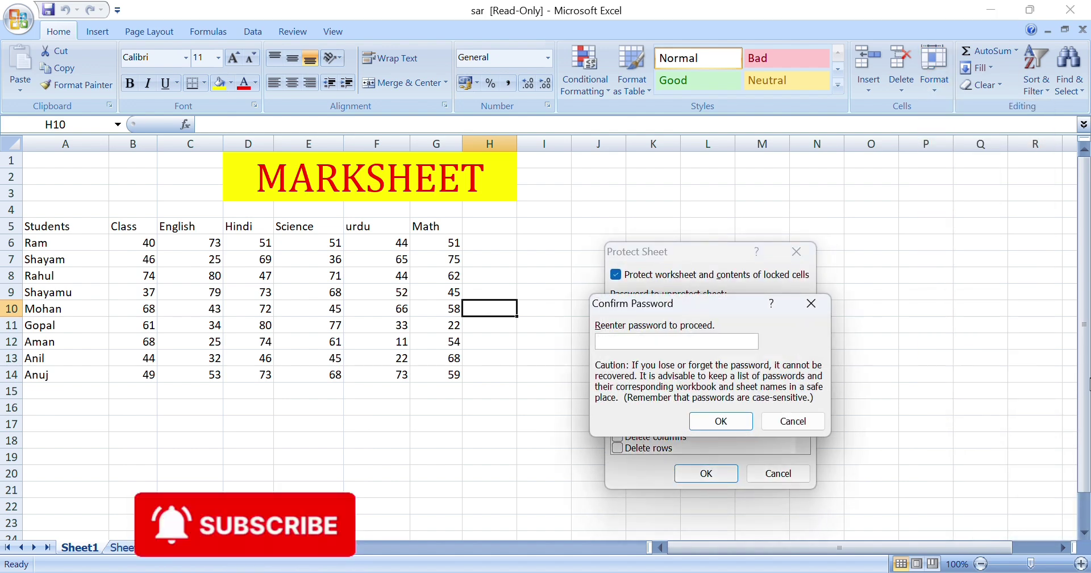
type("123")
key("Return")
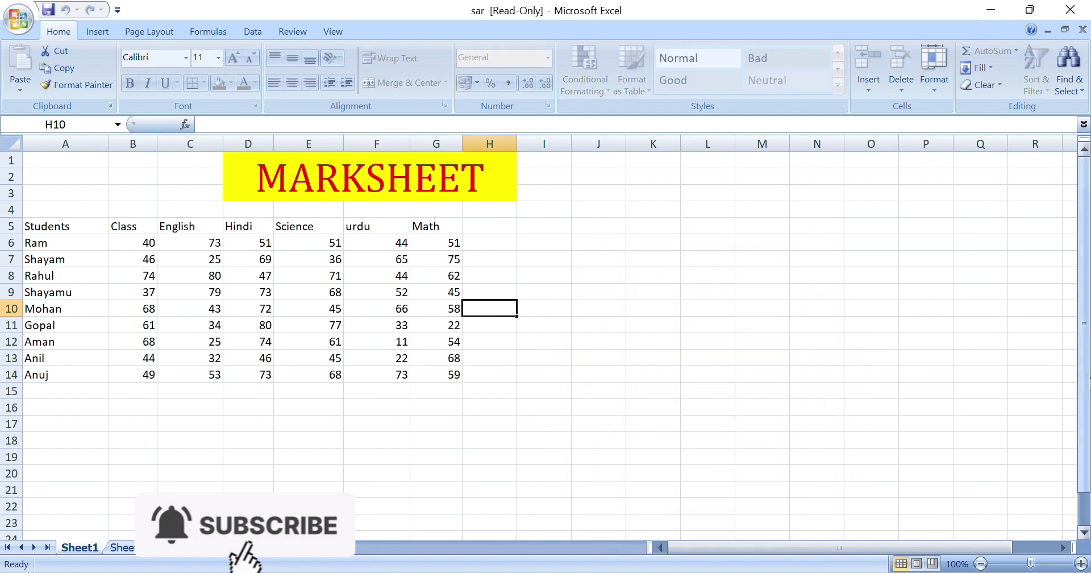
left_click(526, 321)
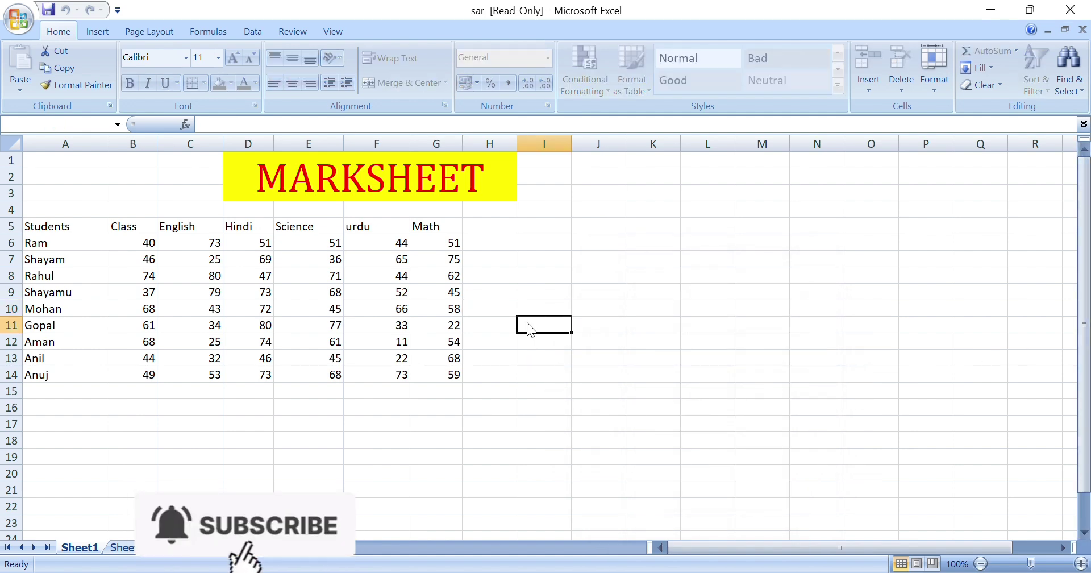
double_click(527, 322)
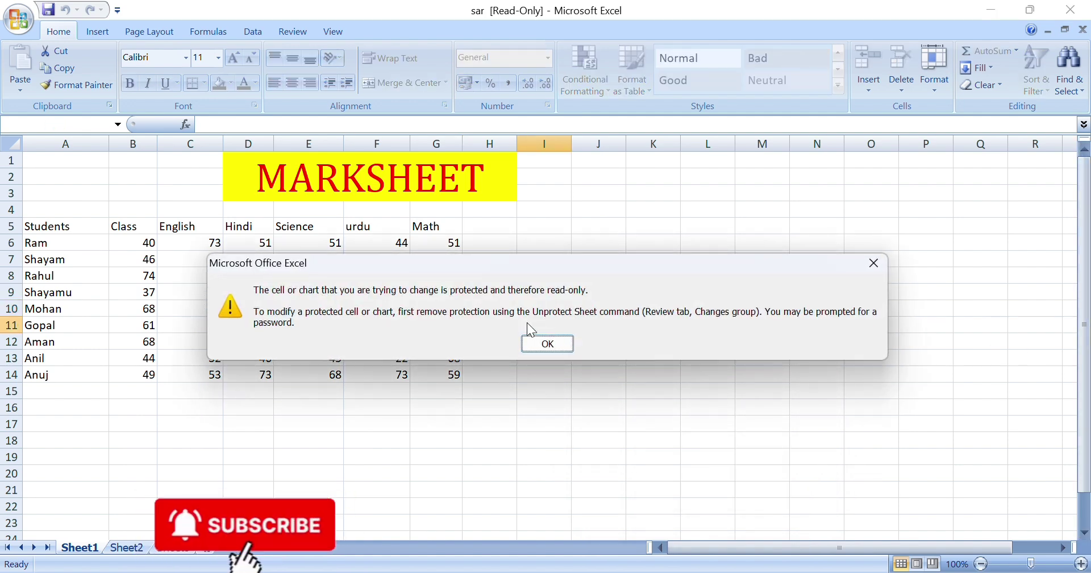
left_click(539, 343)
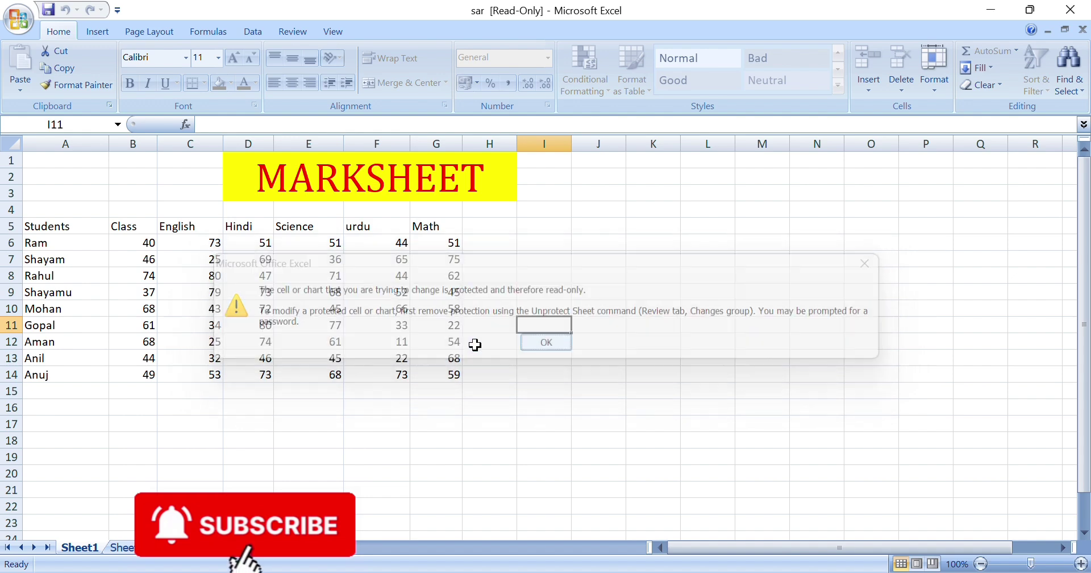
left_click_drag(359, 322, 410, 367)
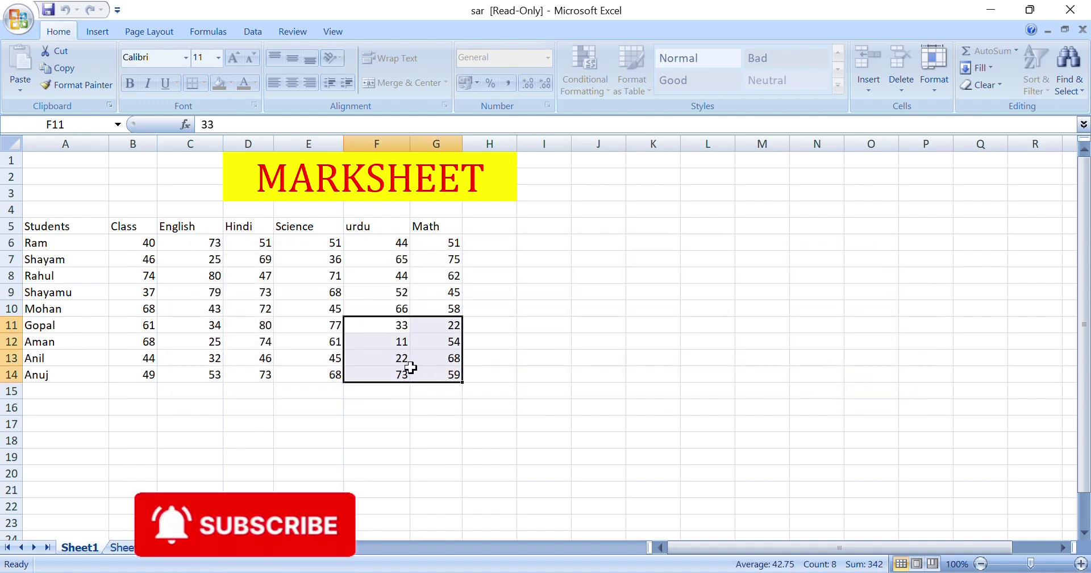
key("Delete")
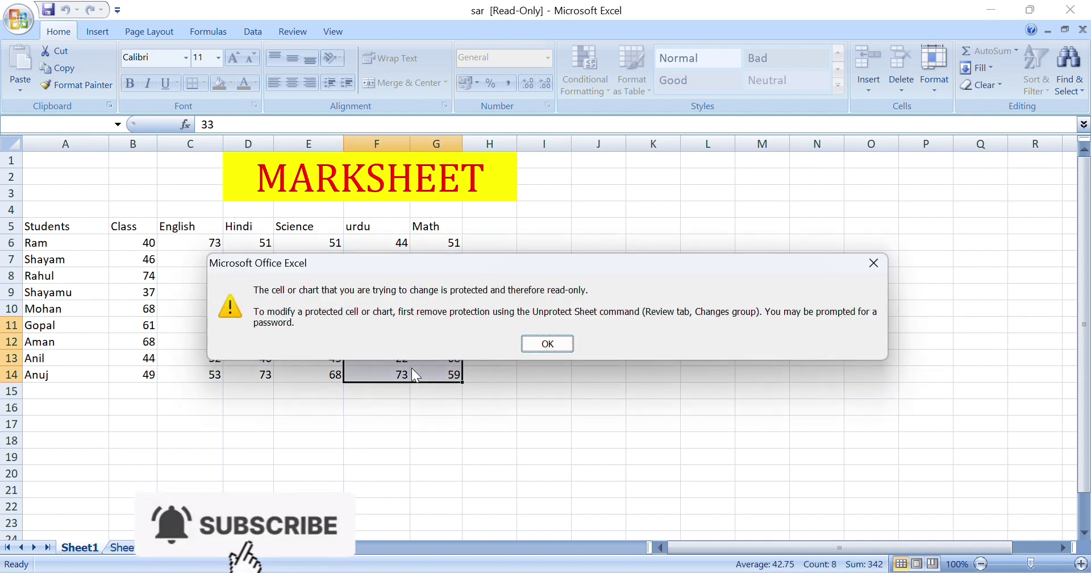
left_click(528, 345)
left_click(480, 311)
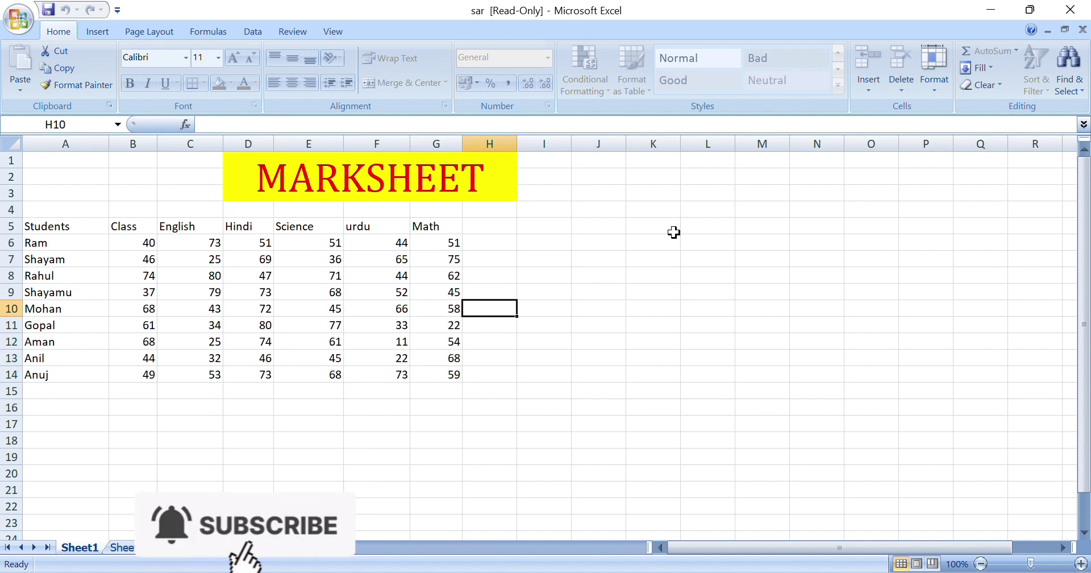
Unprotect the sheet using its password
left_click(933, 85)
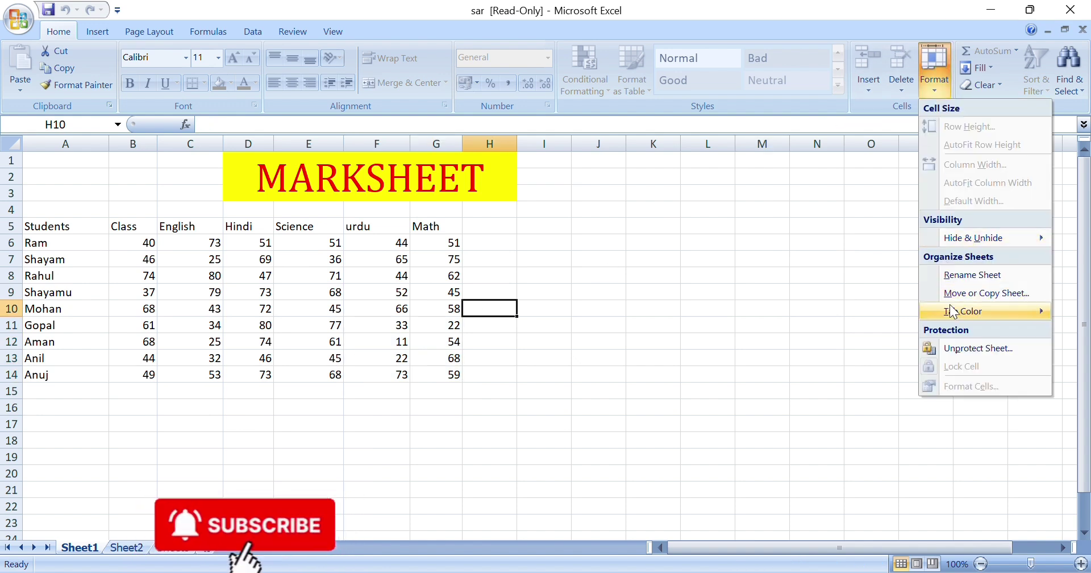
left_click(956, 350)
type("12")
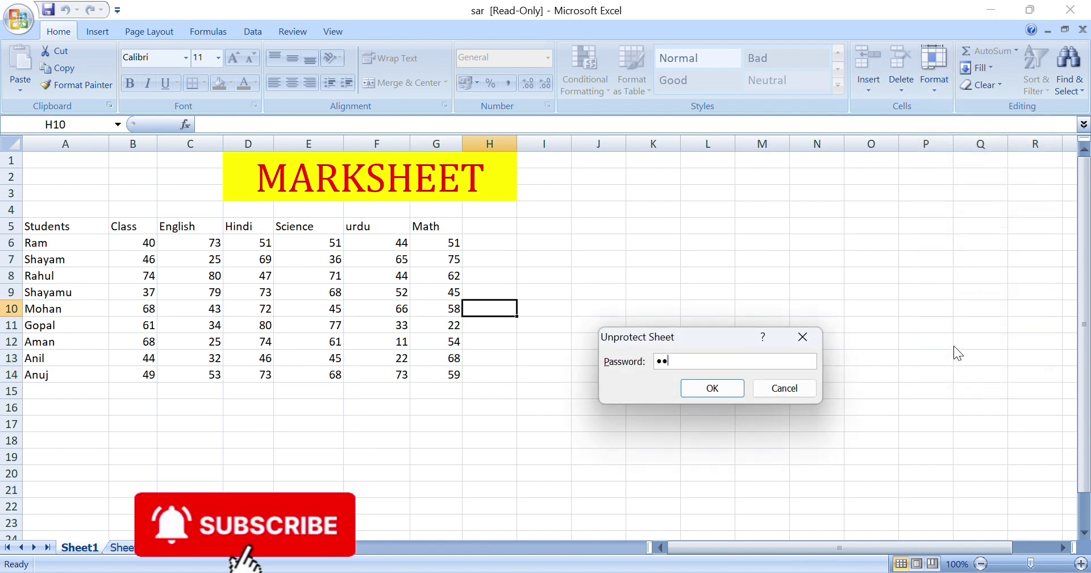
type("3")
key("Return")
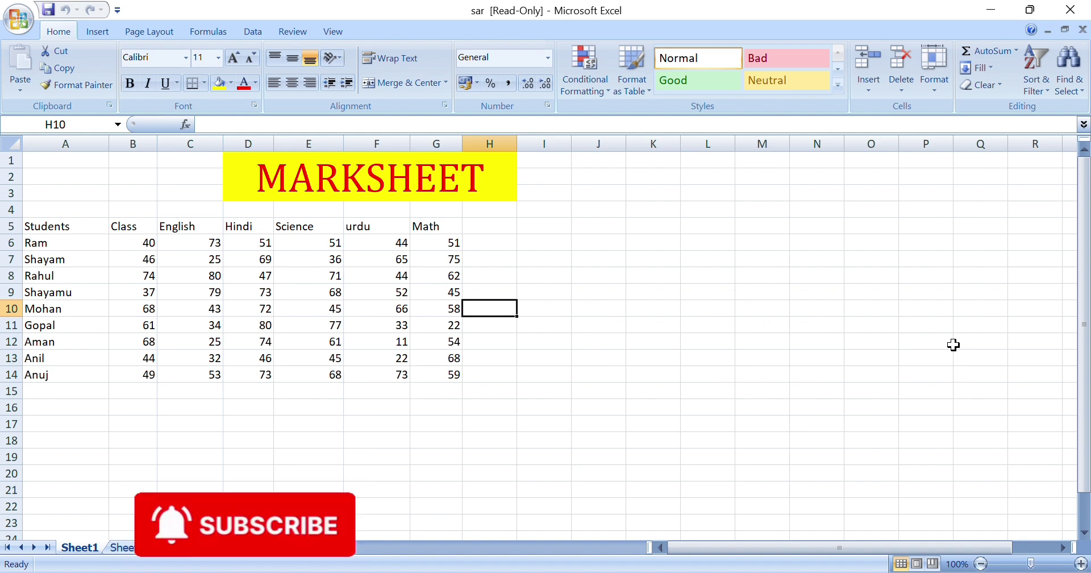
Enter 25 in cell I8 and change the Math score in G11 to 24
left_click(543, 279)
type("2")
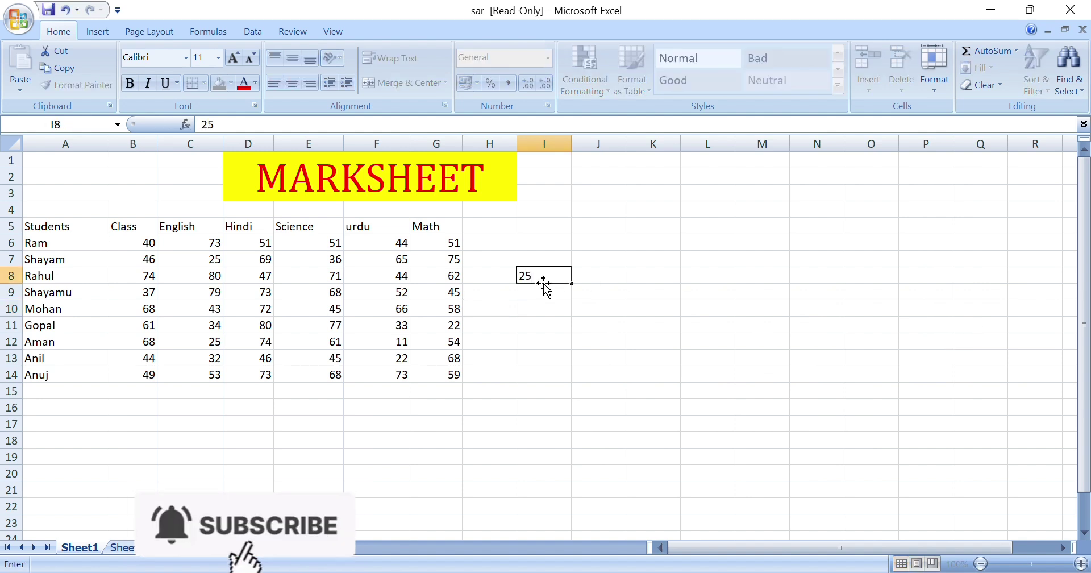
type("5")
key("Return")
left_click(440, 322)
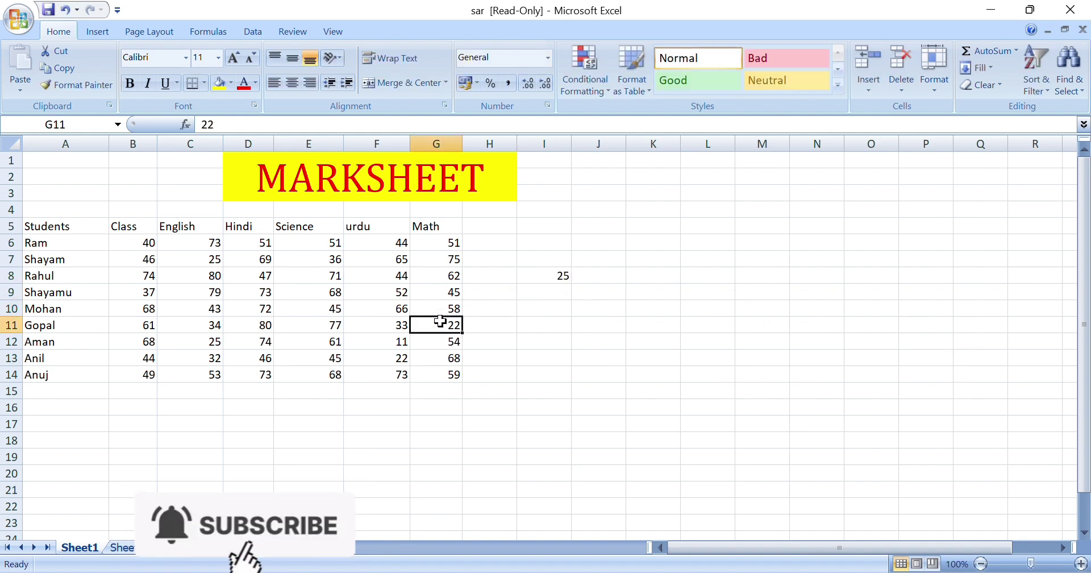
type("24")
key("Return")
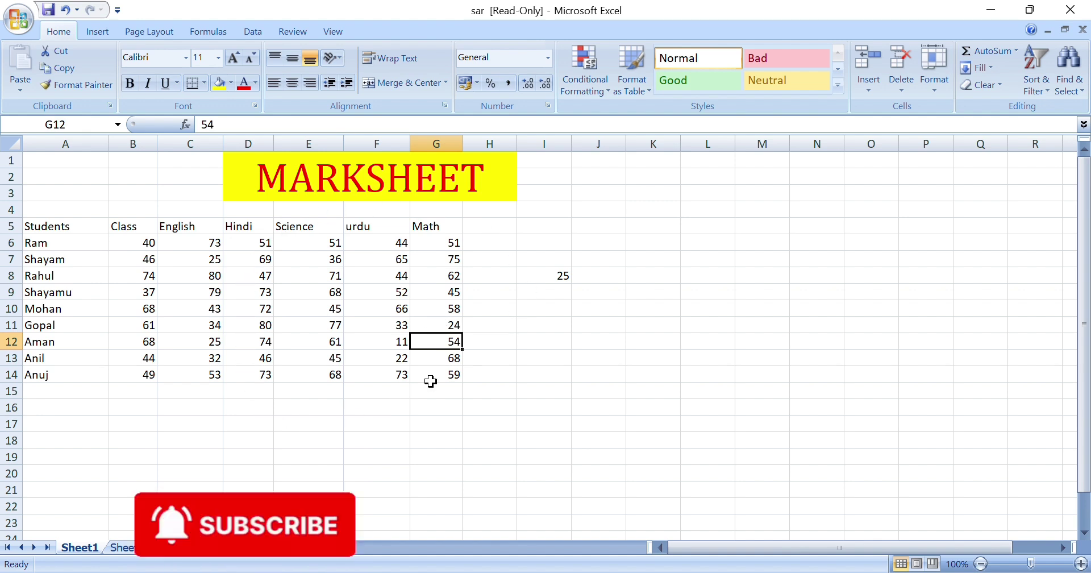
Fill the subject headings and scores in B5:G14 yellow
left_click(136, 227)
left_click_drag(135, 226, 437, 367)
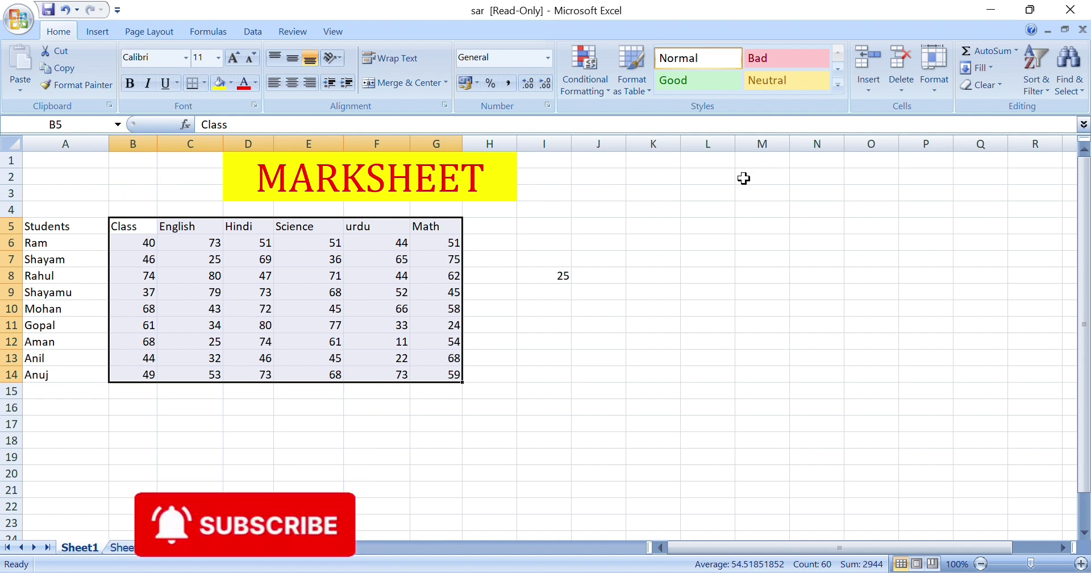
left_click(219, 84)
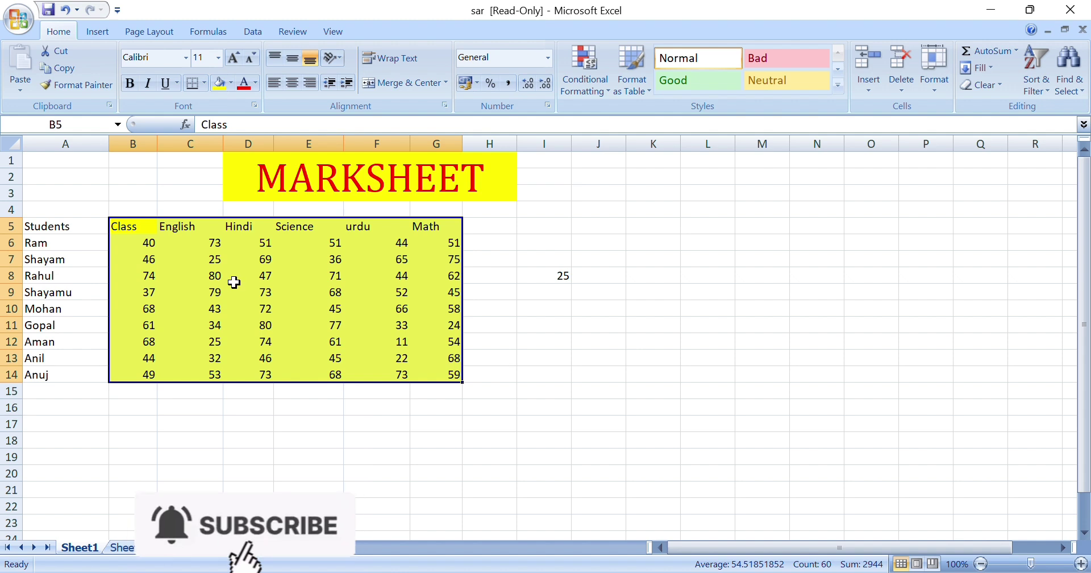
left_click(935, 88)
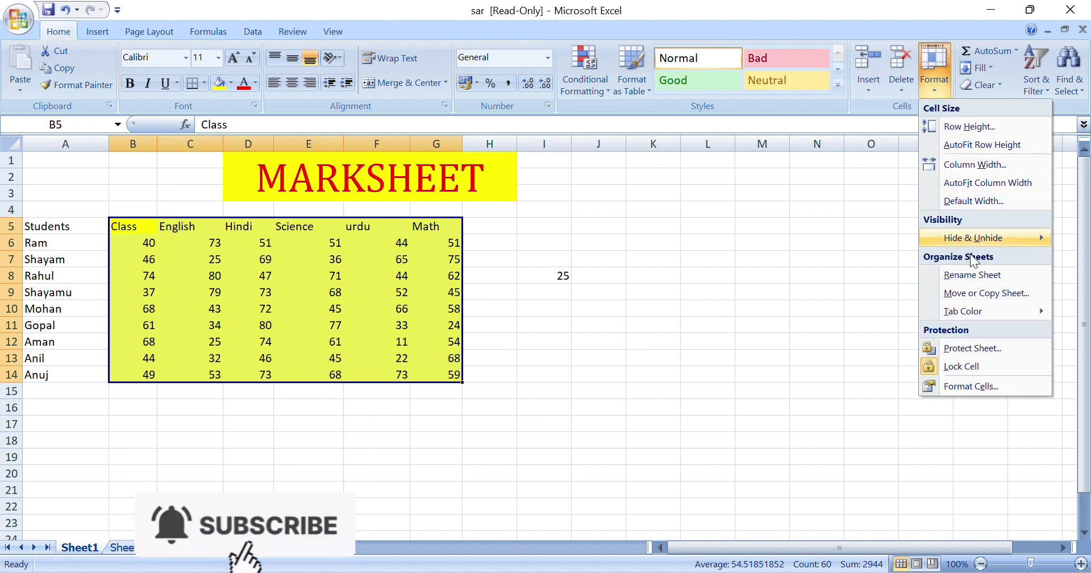
Unlock the selected B5:G14 cells and protect the sheet again with a password
left_click(928, 368)
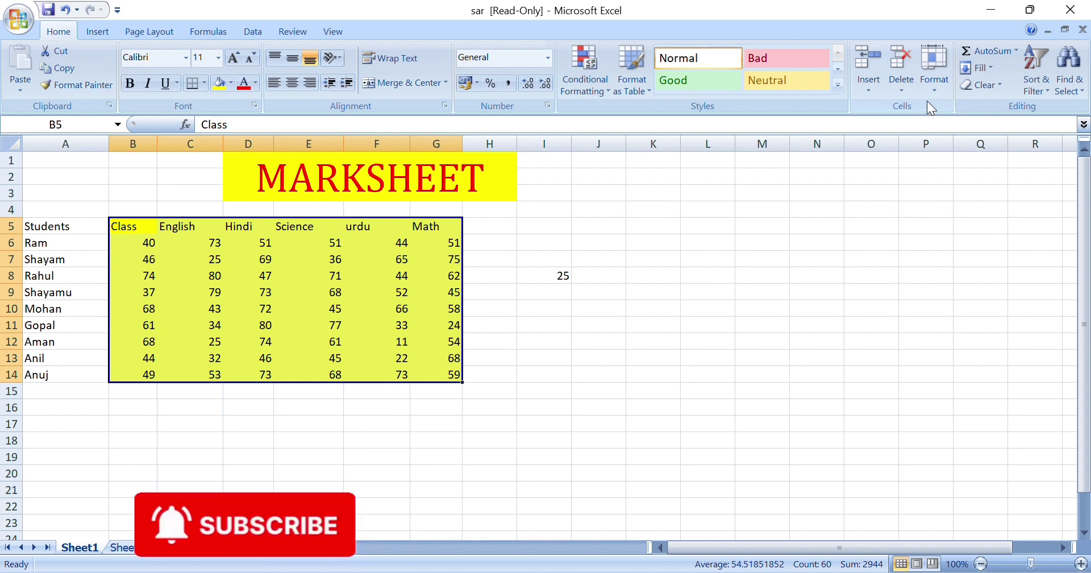
left_click(934, 77)
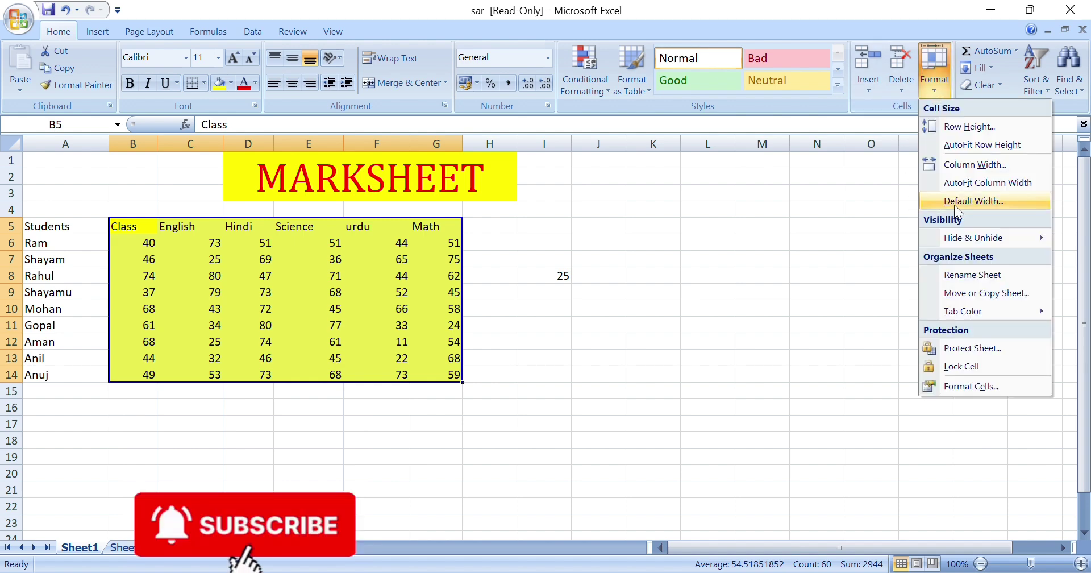
left_click(963, 352)
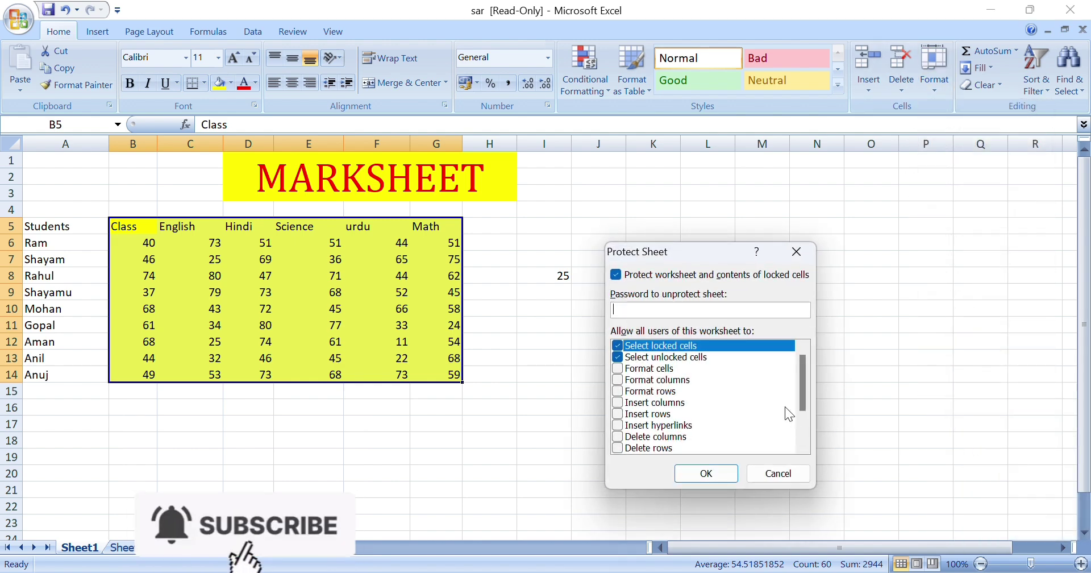
type("123")
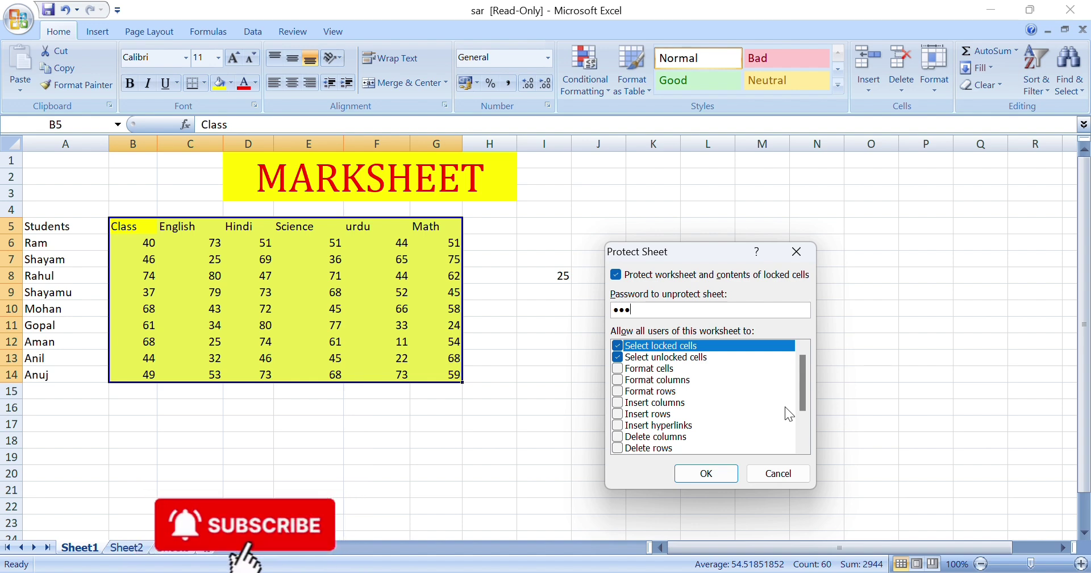
key("Return")
type("123")
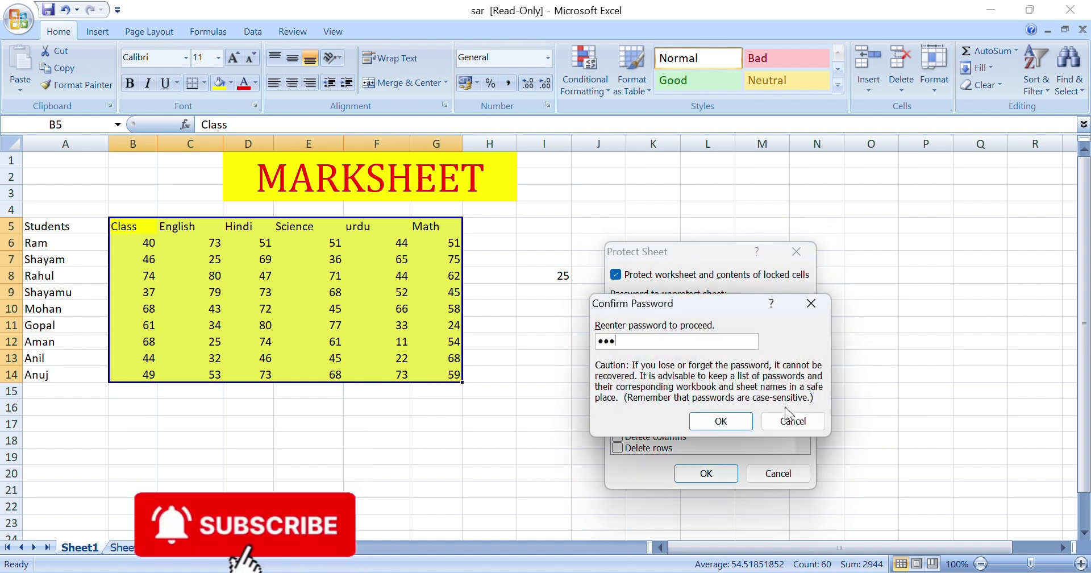
key("Return")
Change the urdu scores to 23 in F13 and 65 in F10
left_click(398, 358)
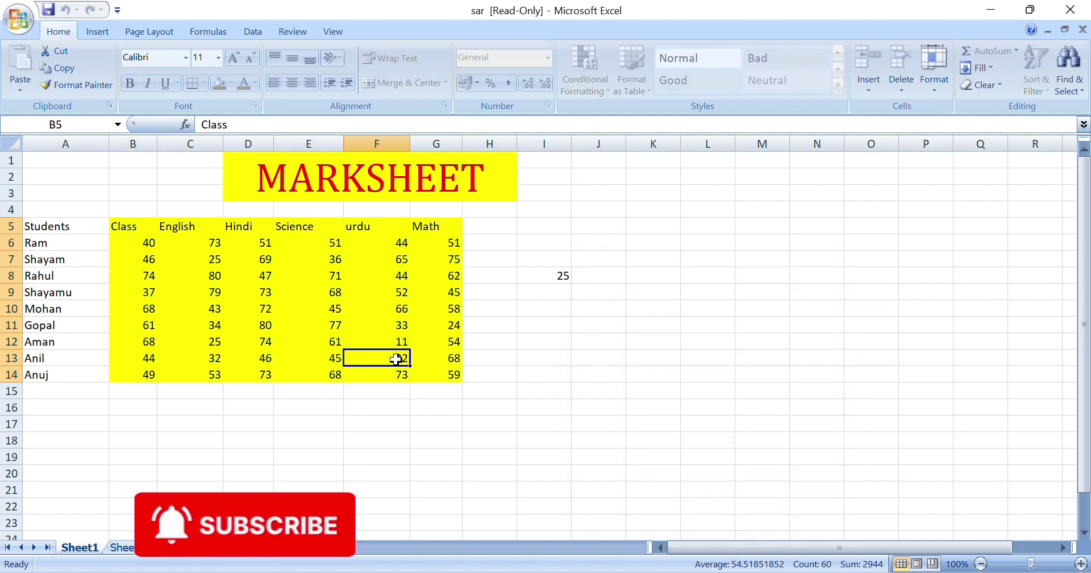
type("23")
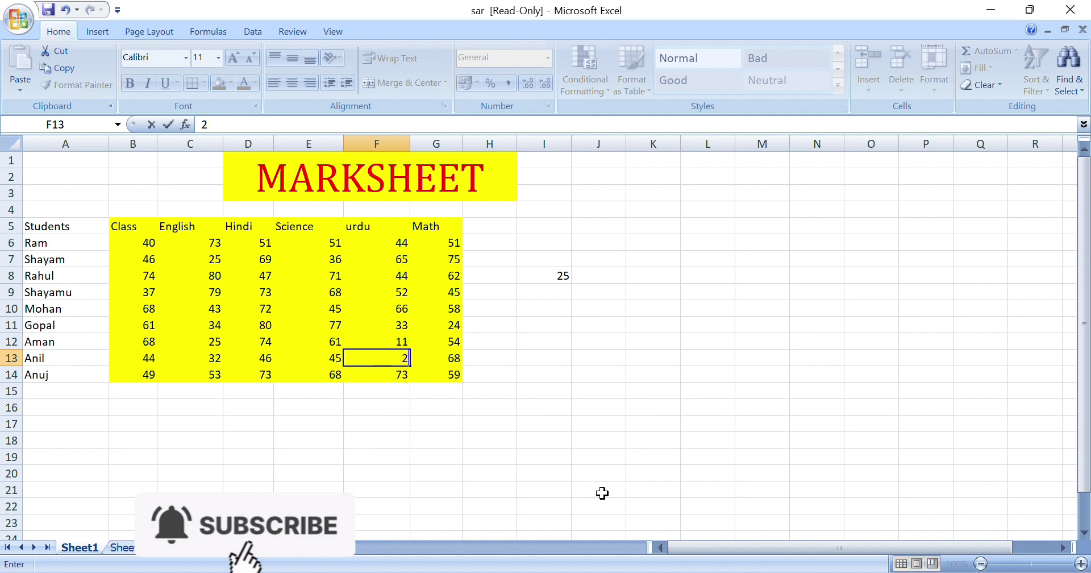
key("Return")
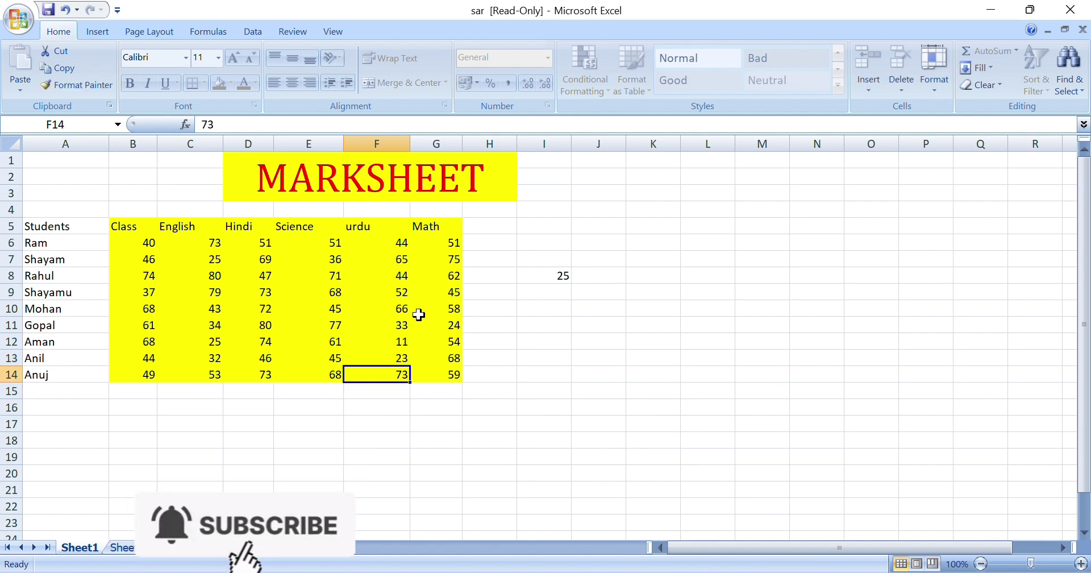
left_click(400, 308)
type("65")
key("Return")
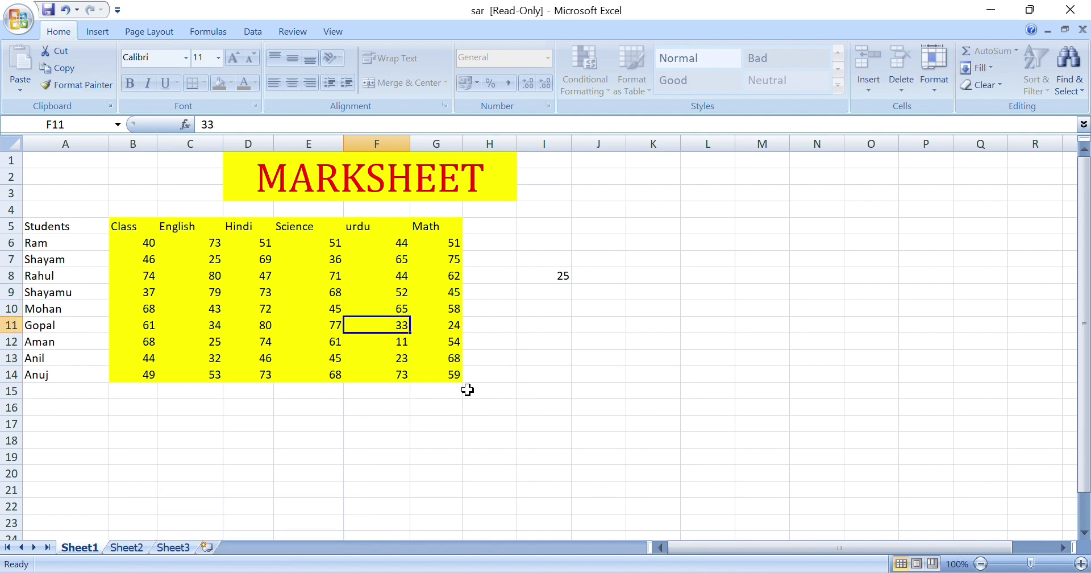
Try editing protected cells J12 and I11, dismissing each protected-cell warning
left_click(585, 341)
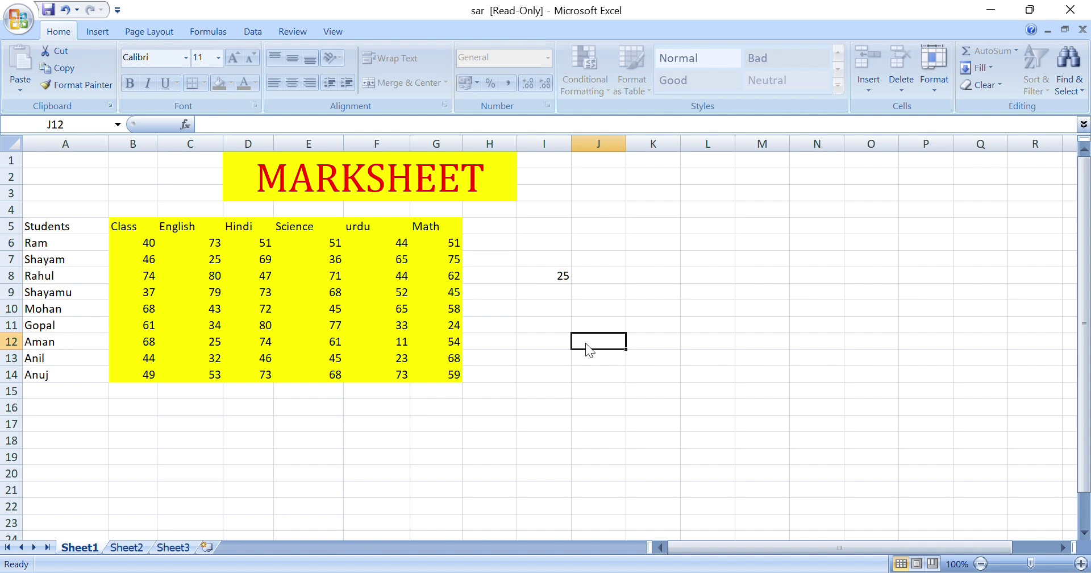
double_click(585, 342)
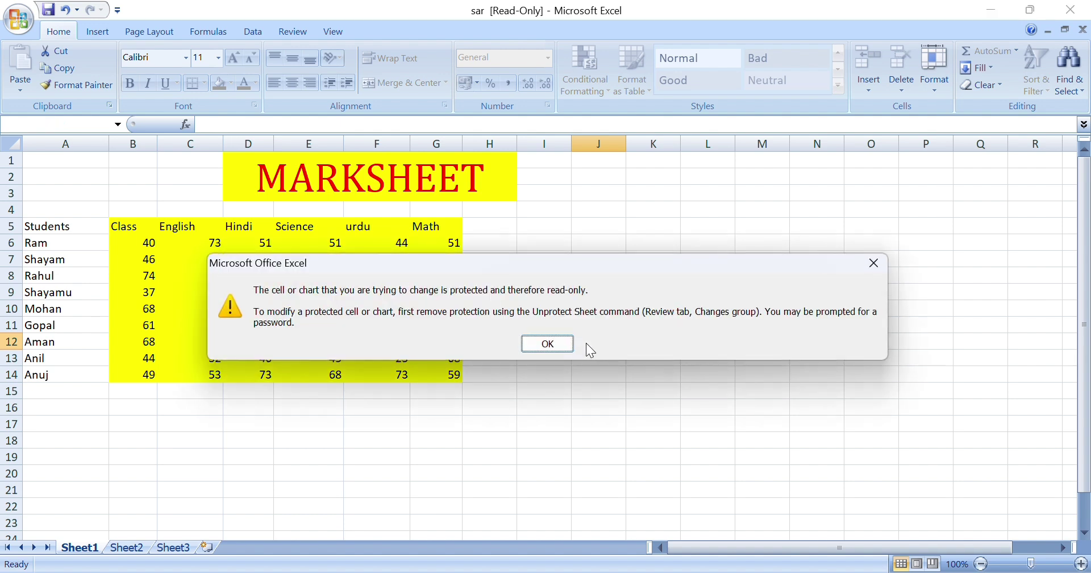
left_click(532, 343)
left_click(543, 322)
double_click(544, 323)
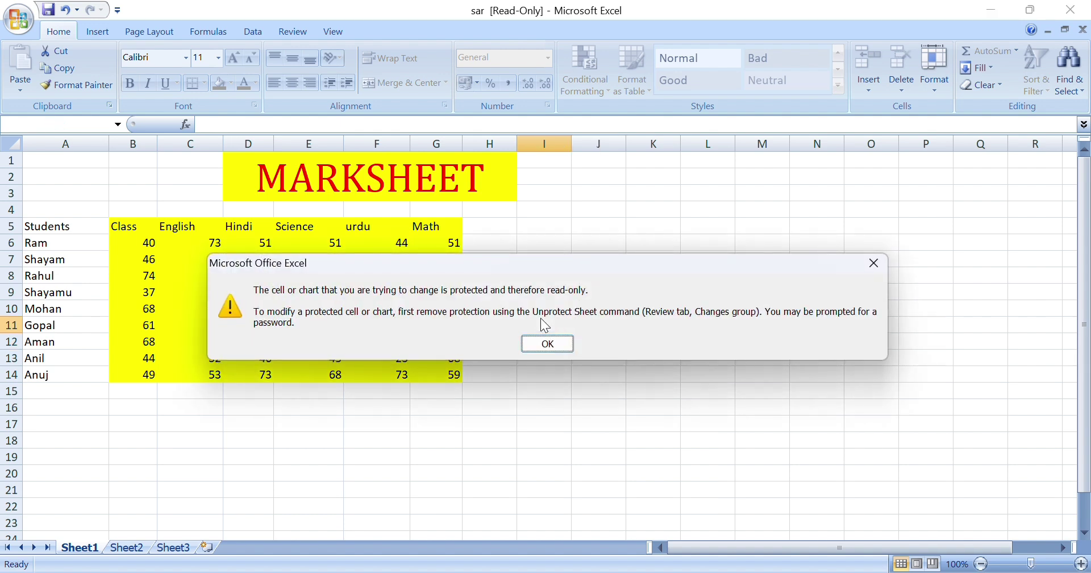
left_click(523, 347)
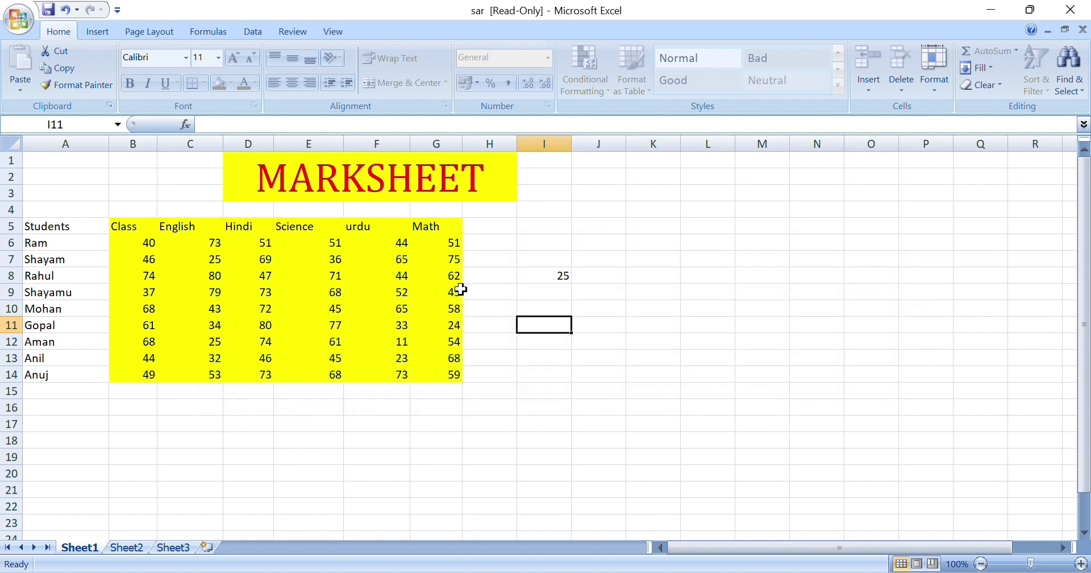
Unprotect the sheet using its password
left_click(935, 91)
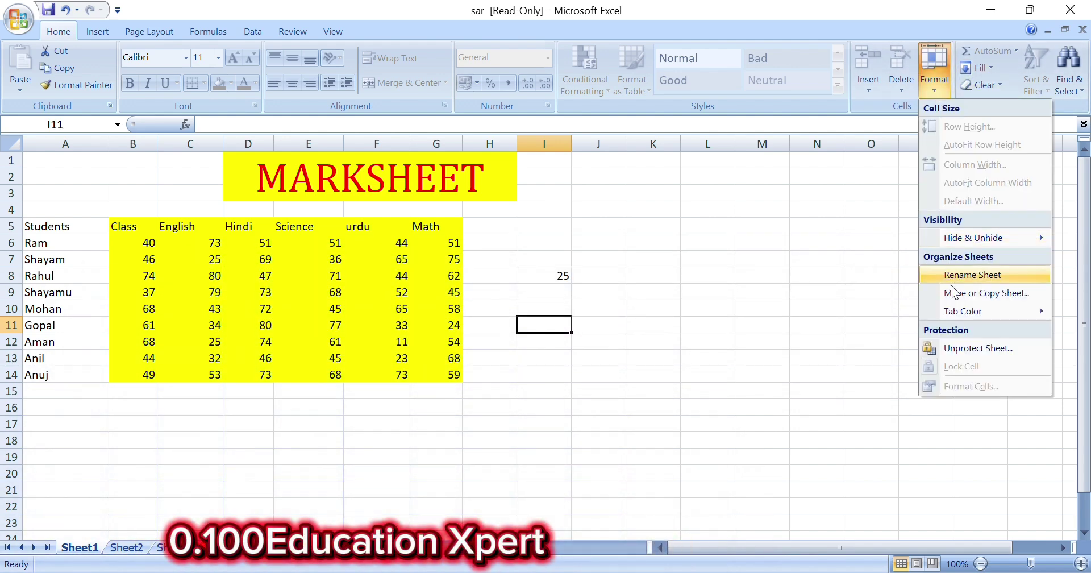
left_click(970, 349)
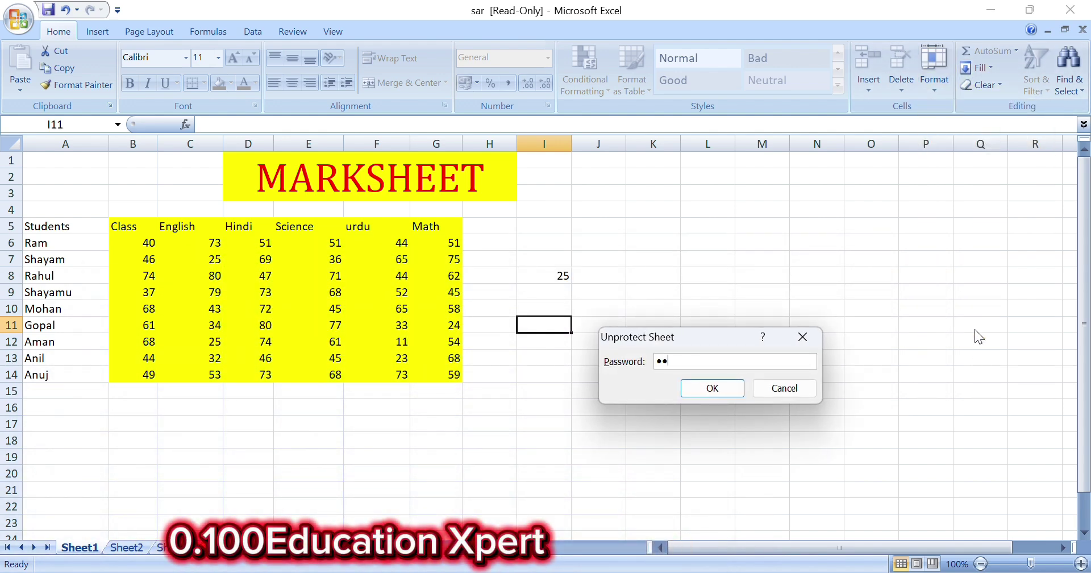
key("Return")
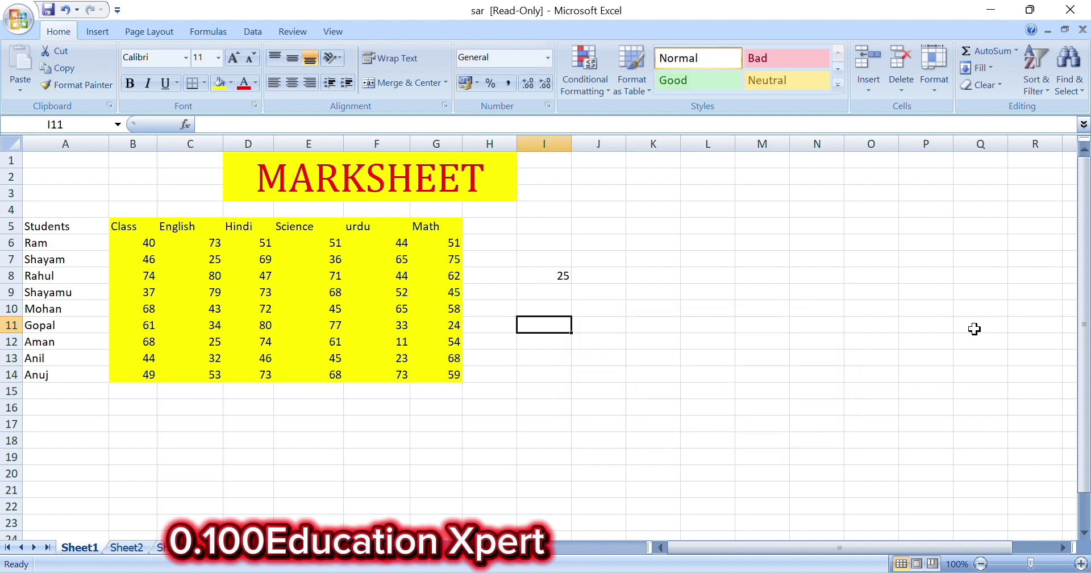
Change G13's Math score to 22 and enter 12 in K13
left_click(453, 355)
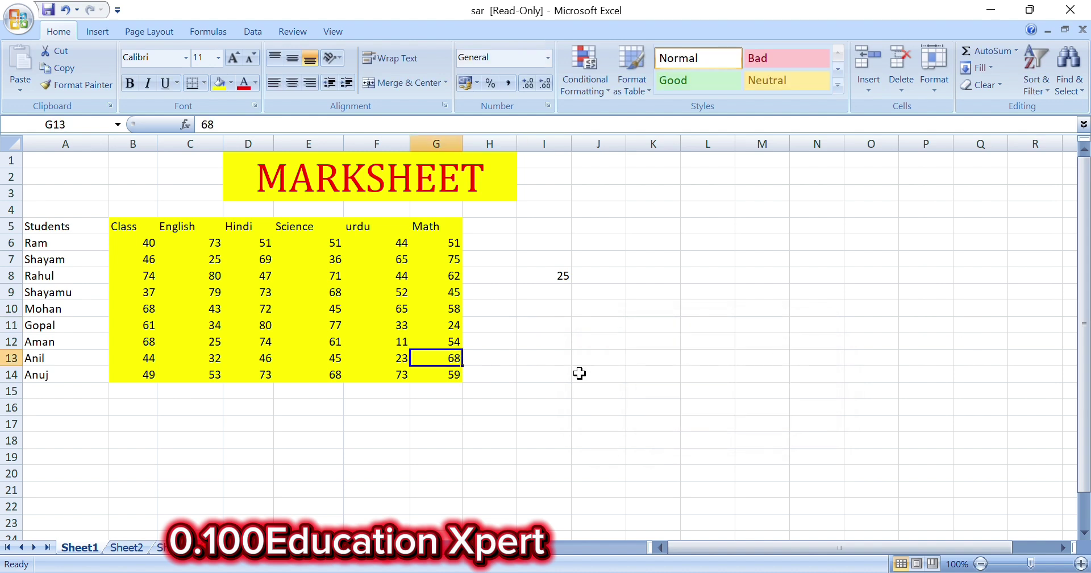
type("22")
key("Return")
left_click(639, 356)
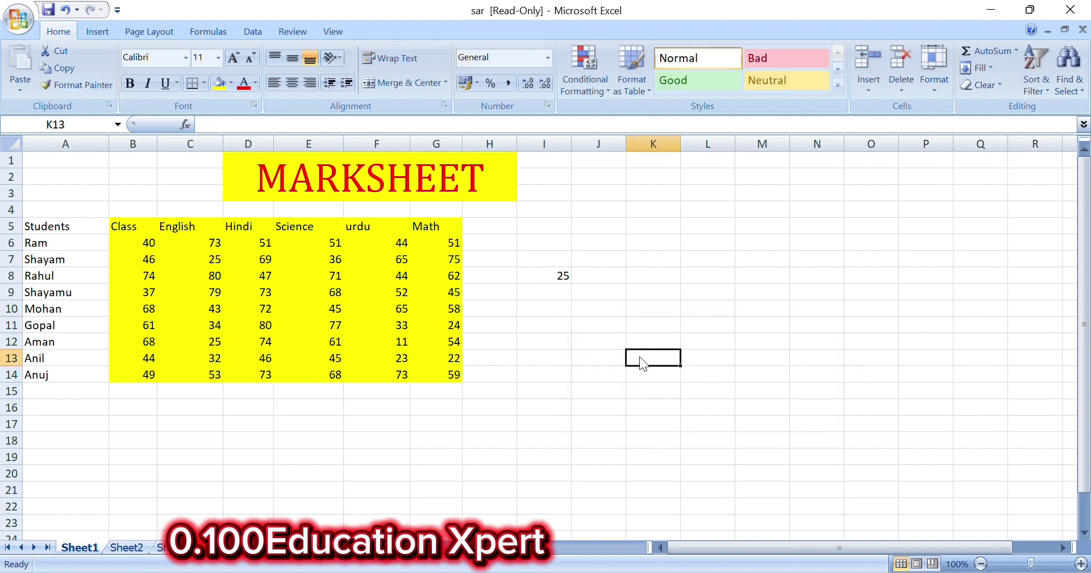
type("12")
key("Return")
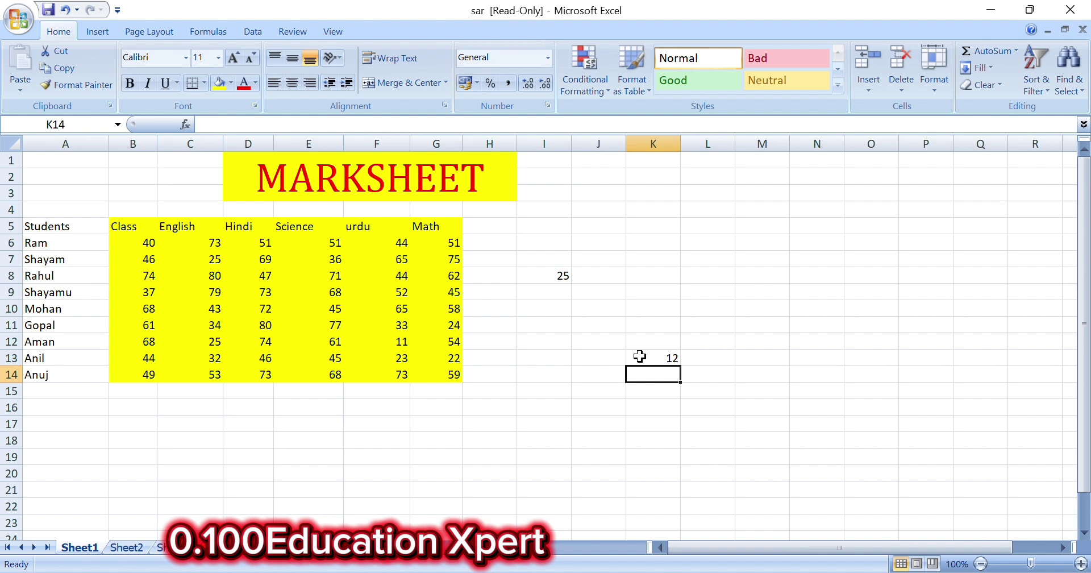
left_click(591, 351)
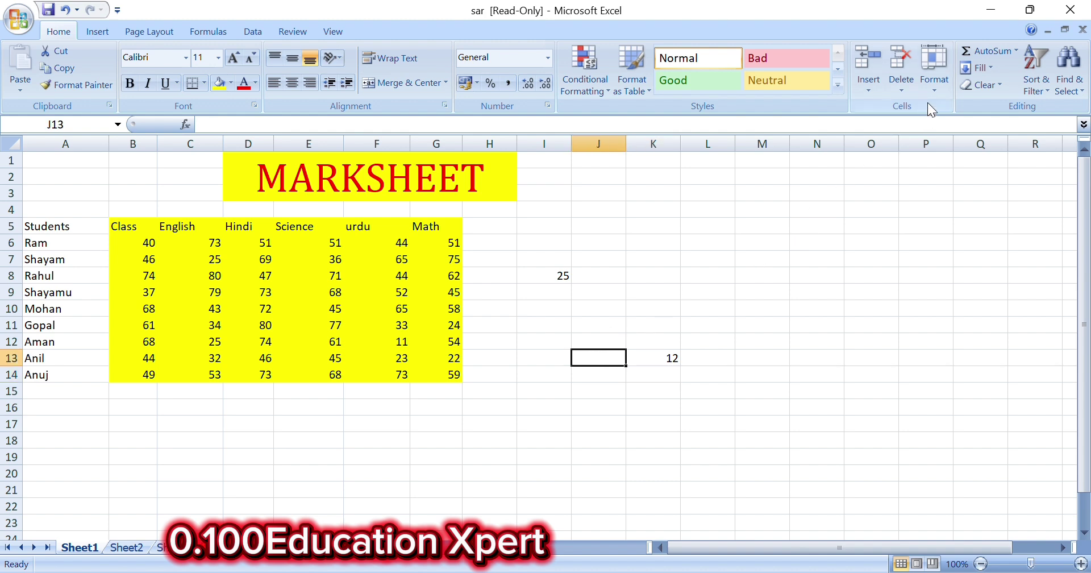
Select the score table B5:G14
left_click(934, 71)
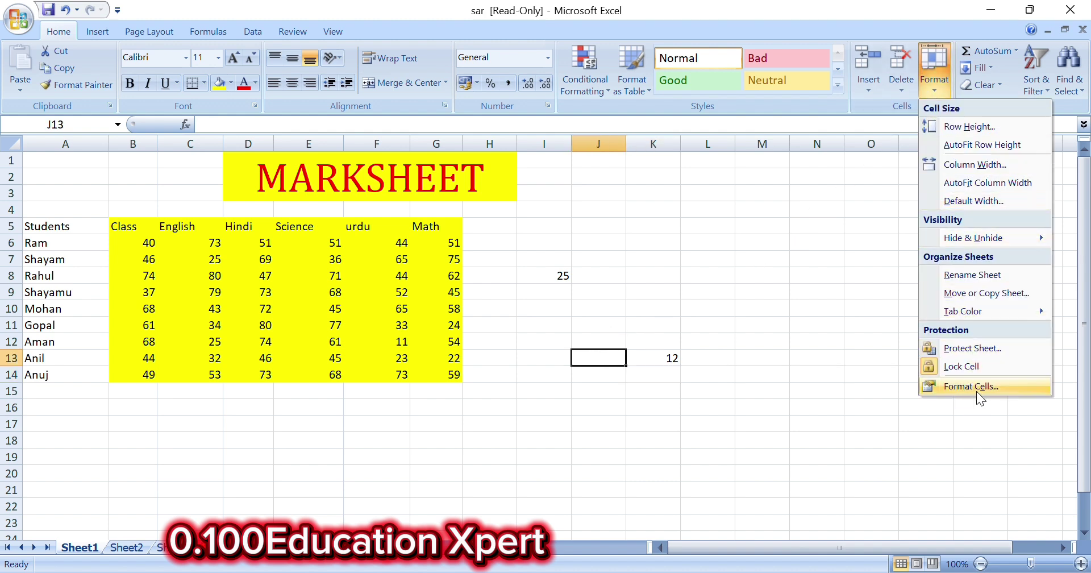
left_click(644, 480)
left_click_drag(126, 228, 423, 375)
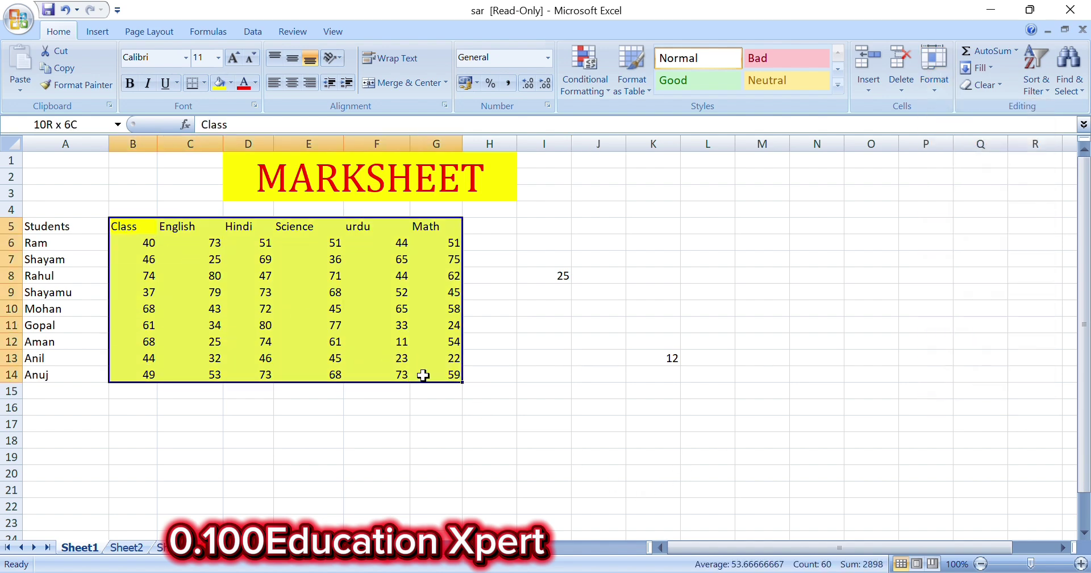
Format B5:G14 with text angled at 11°, Sketchy Times font and a red fill
left_click(933, 71)
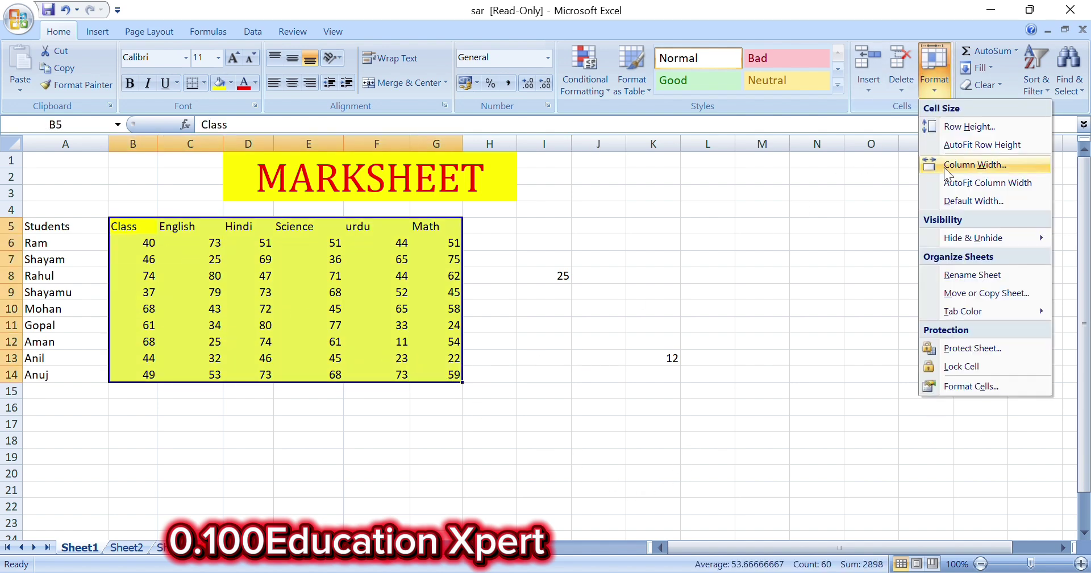
left_click(965, 386)
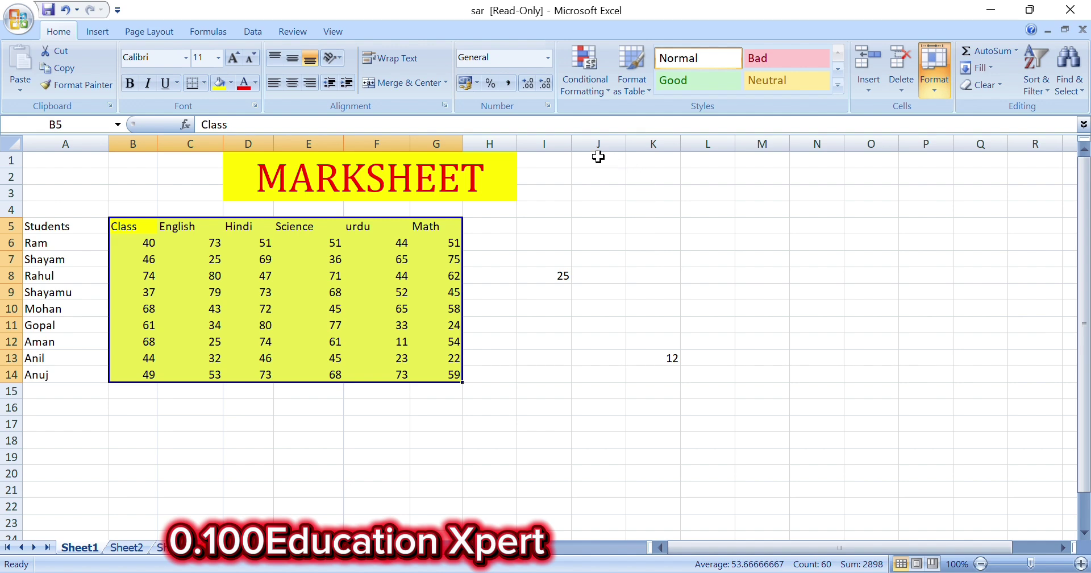
left_click(577, 212)
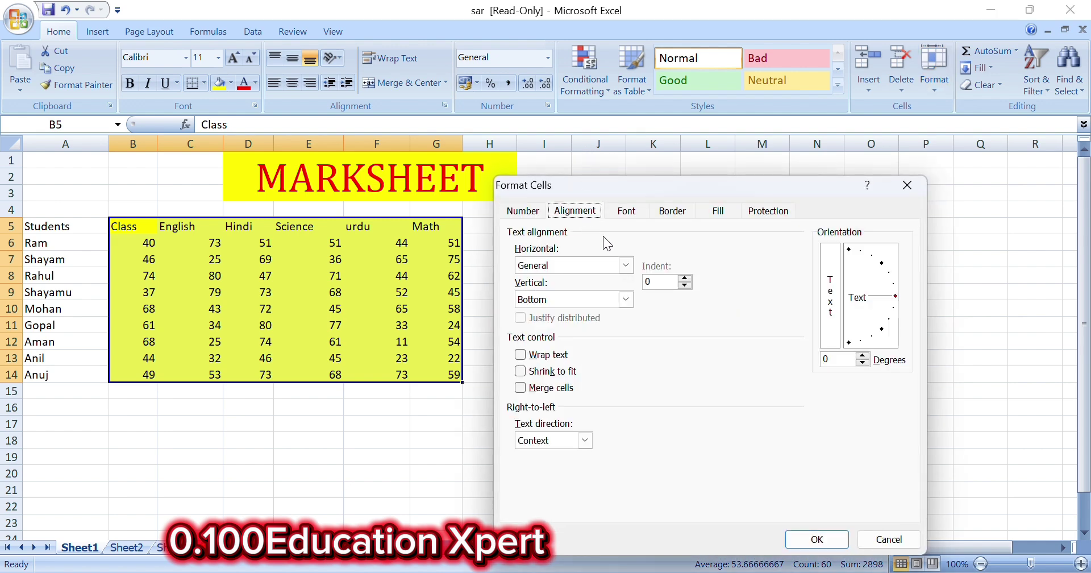
left_click(891, 286)
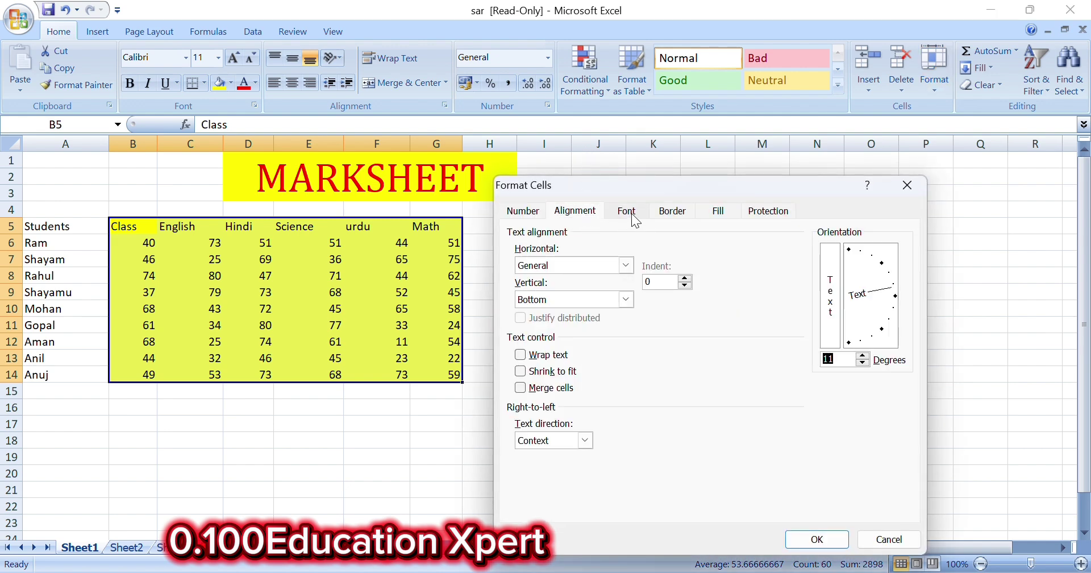
left_click(627, 210)
left_click(573, 284)
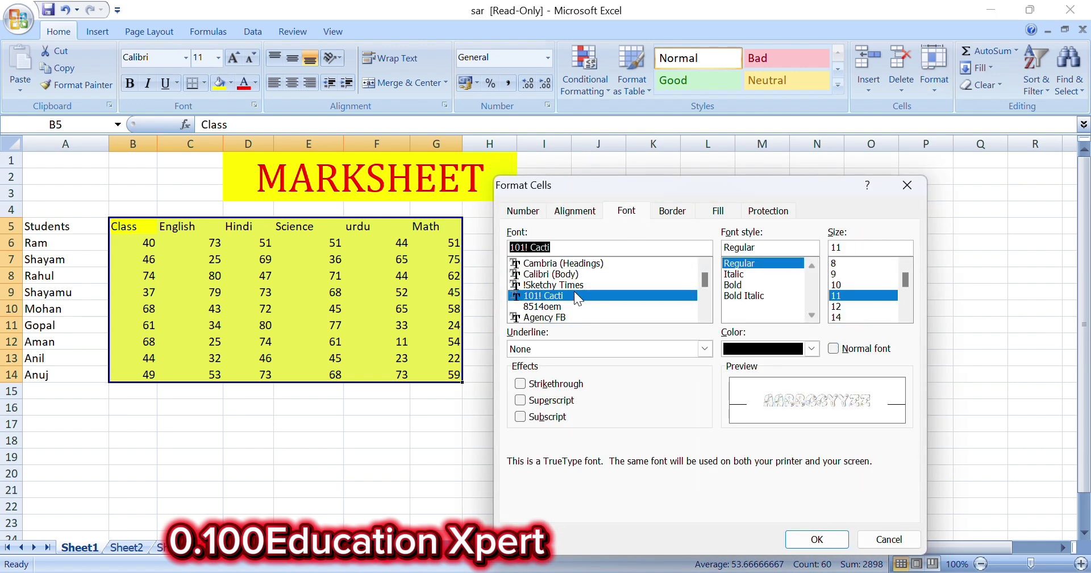
left_click(671, 211)
left_click(718, 212)
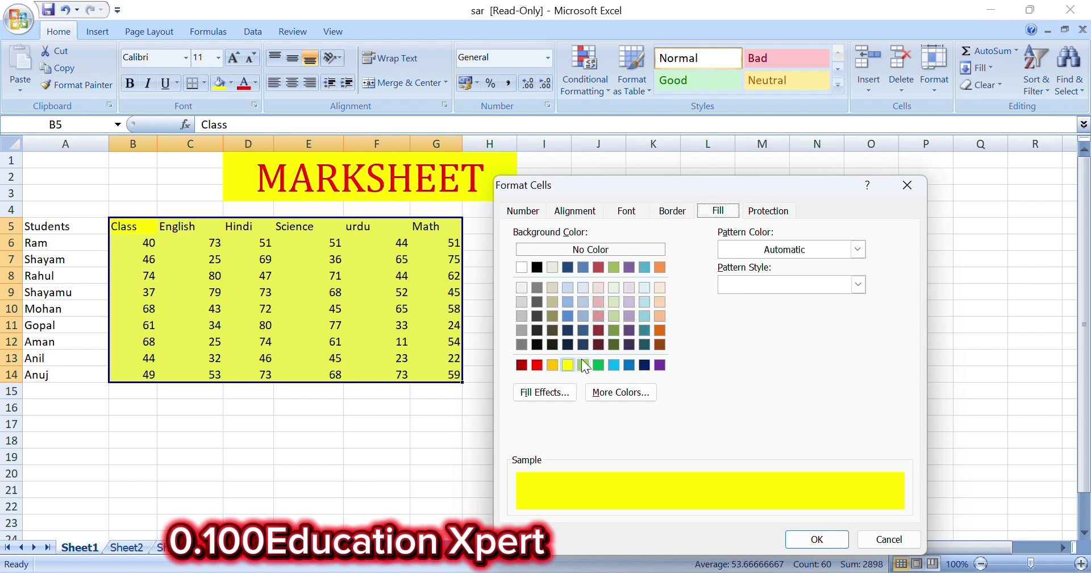
left_click(537, 365)
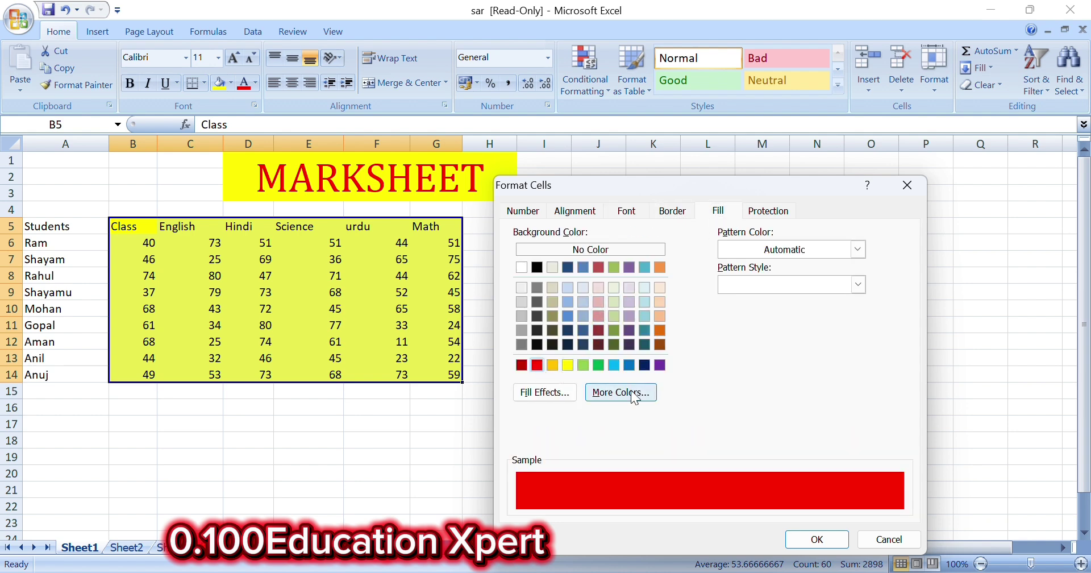
left_click(801, 538)
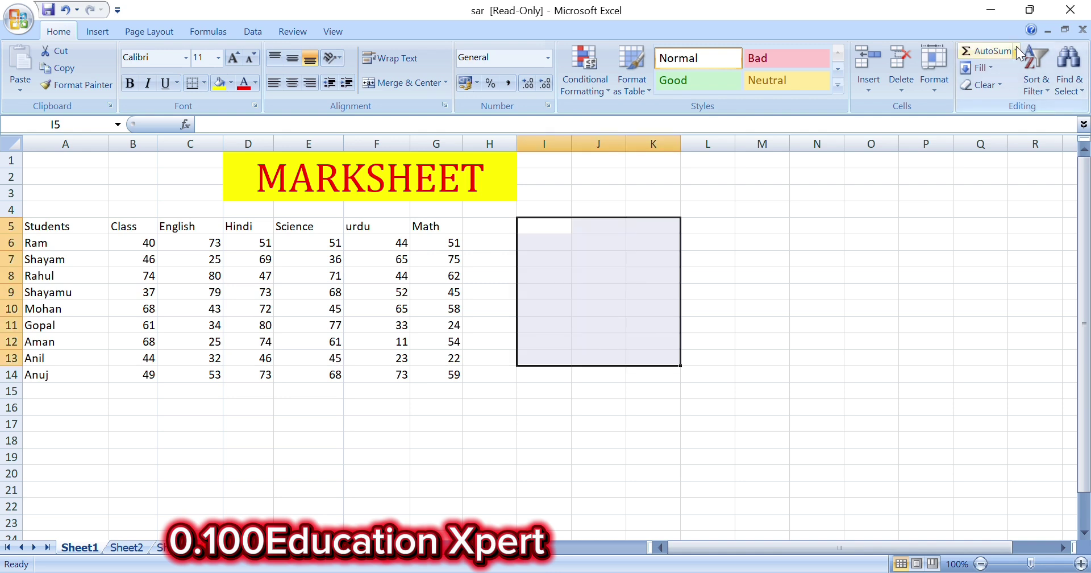
Dismiss the AutoSum list without choosing, then select H6 for Ram's total
left_click(1016, 51)
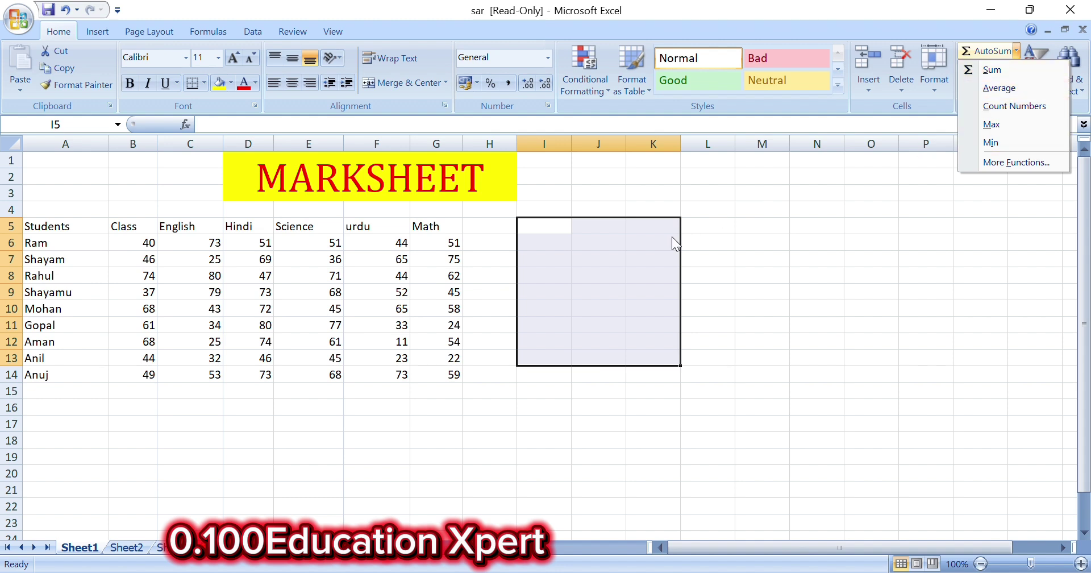
left_click(502, 253)
left_click(495, 251)
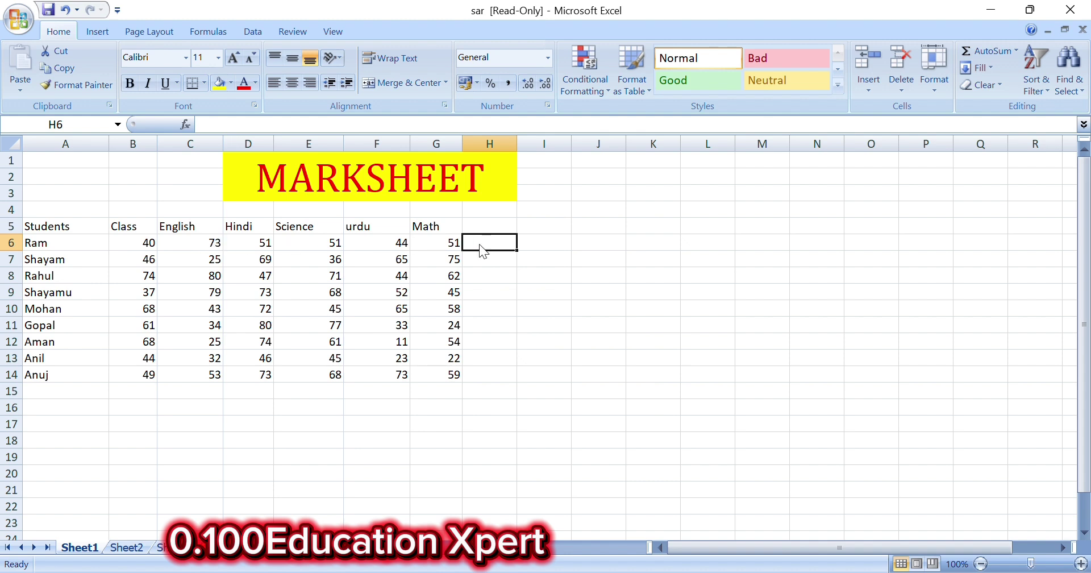
Enter =SUM(B6:G6) in H6 for Ram's total, then delete it again
type("=")
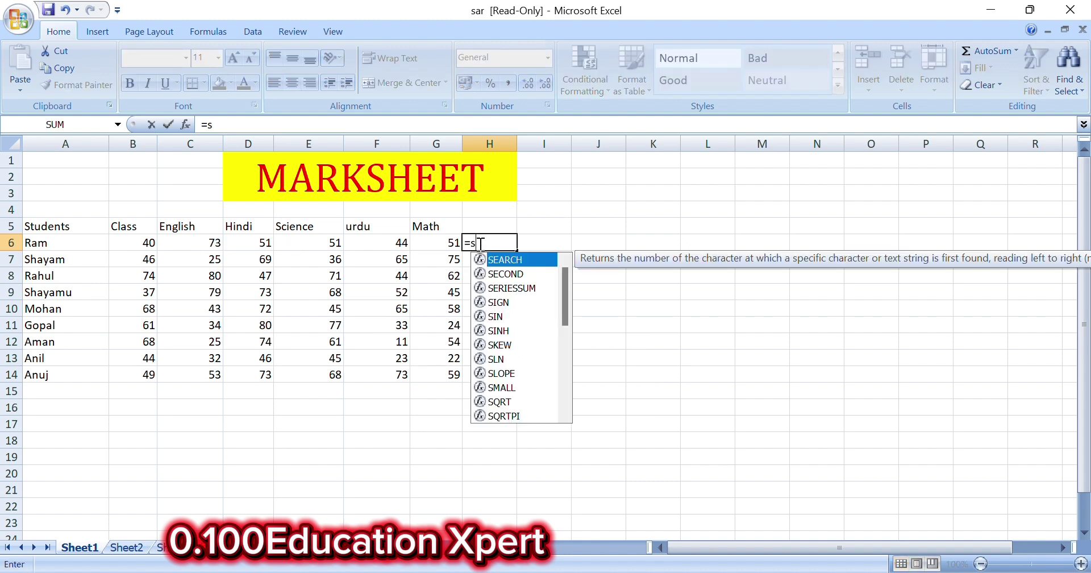
type("sum")
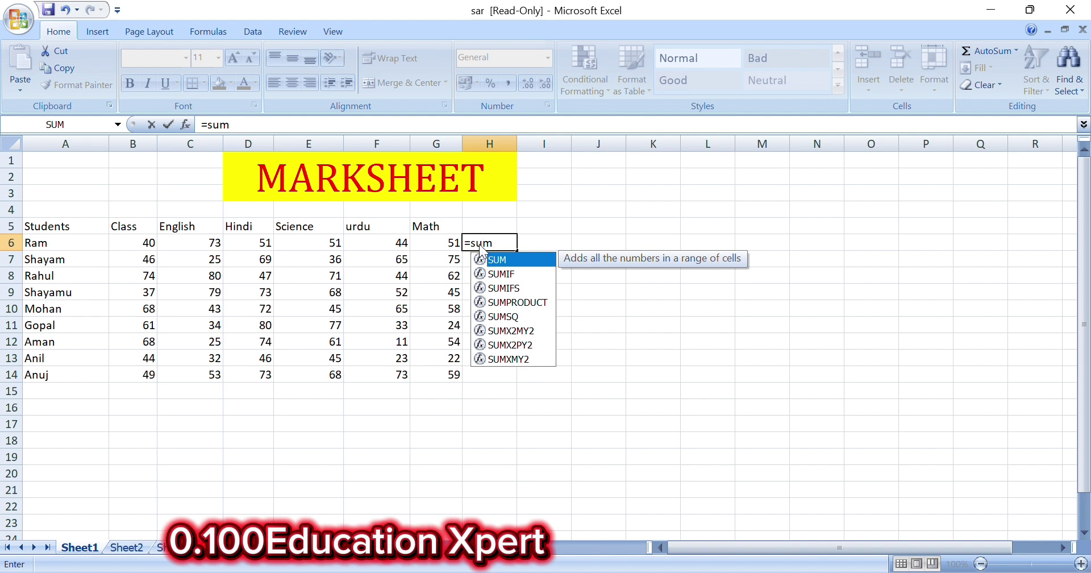
type("(")
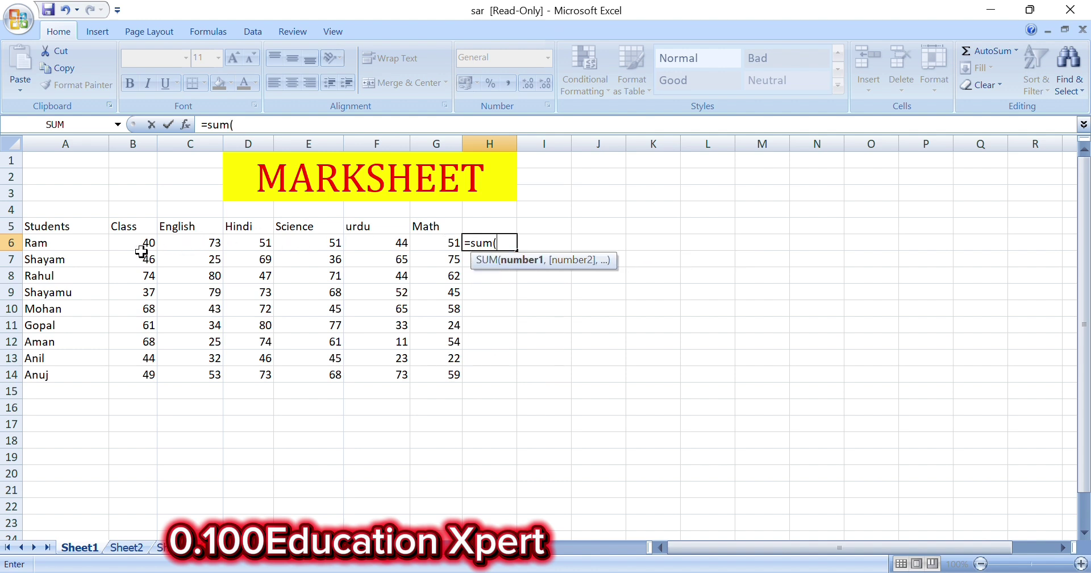
left_click_drag(142, 245, 426, 245)
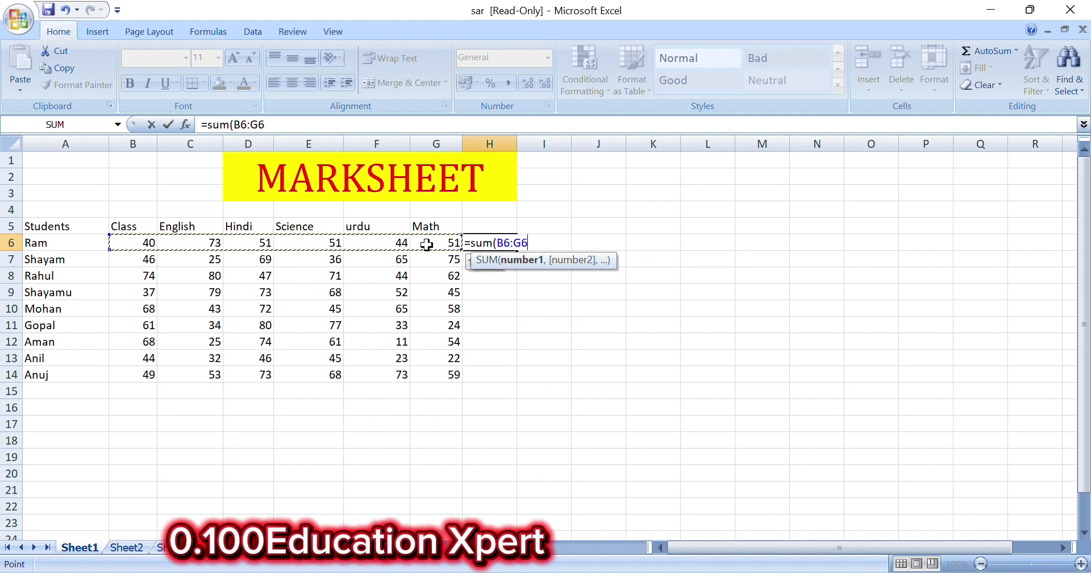
type(")")
key("Return")
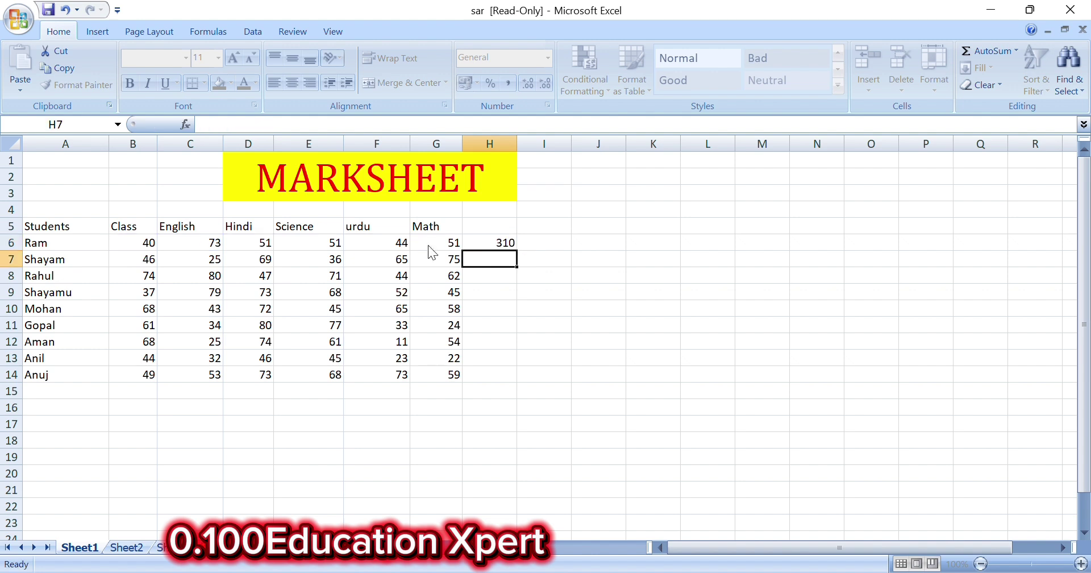
left_click(499, 242)
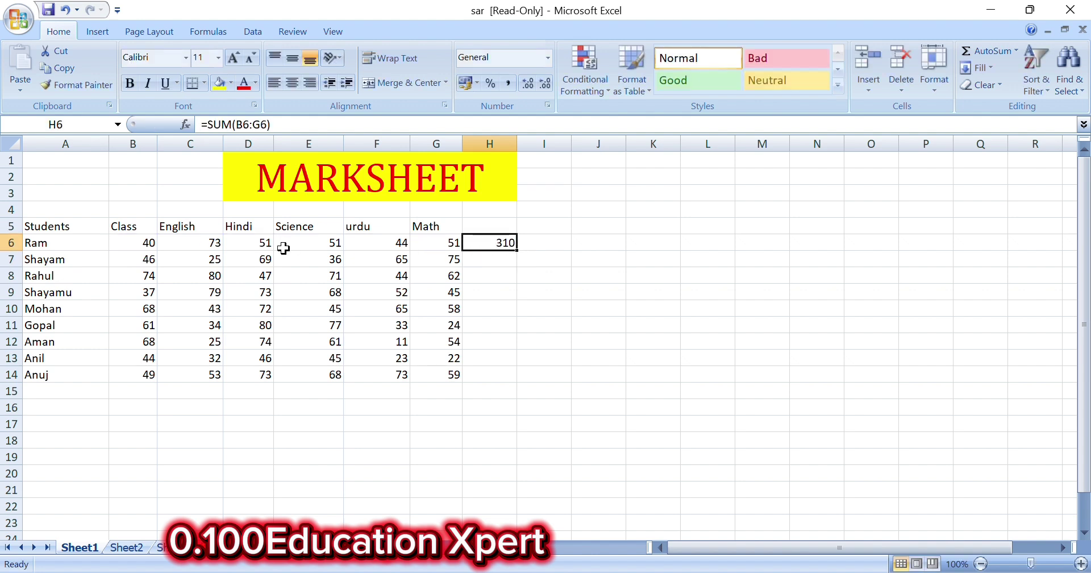
key("Delete")
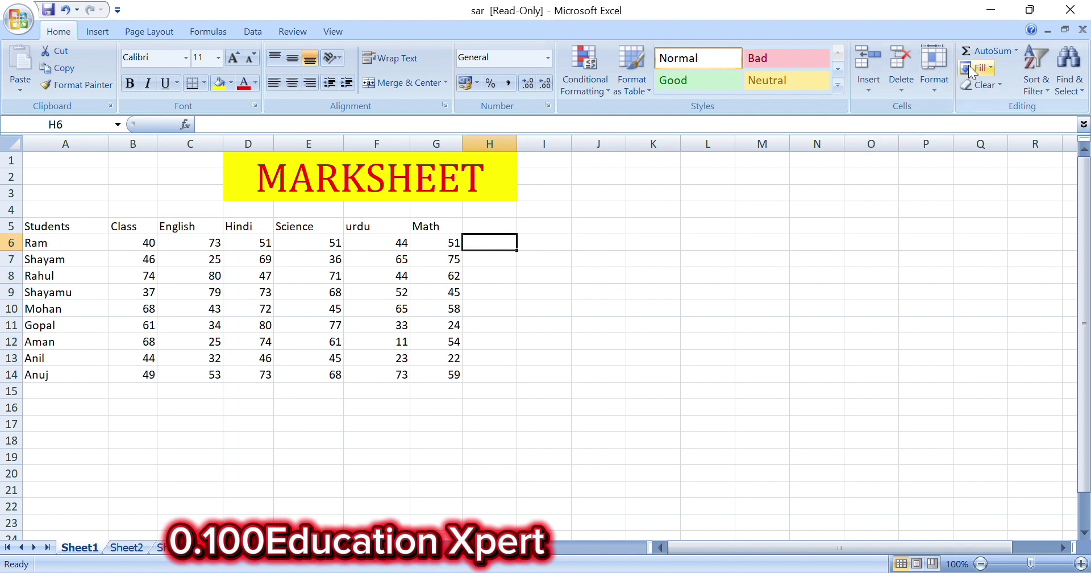
left_click(1014, 51)
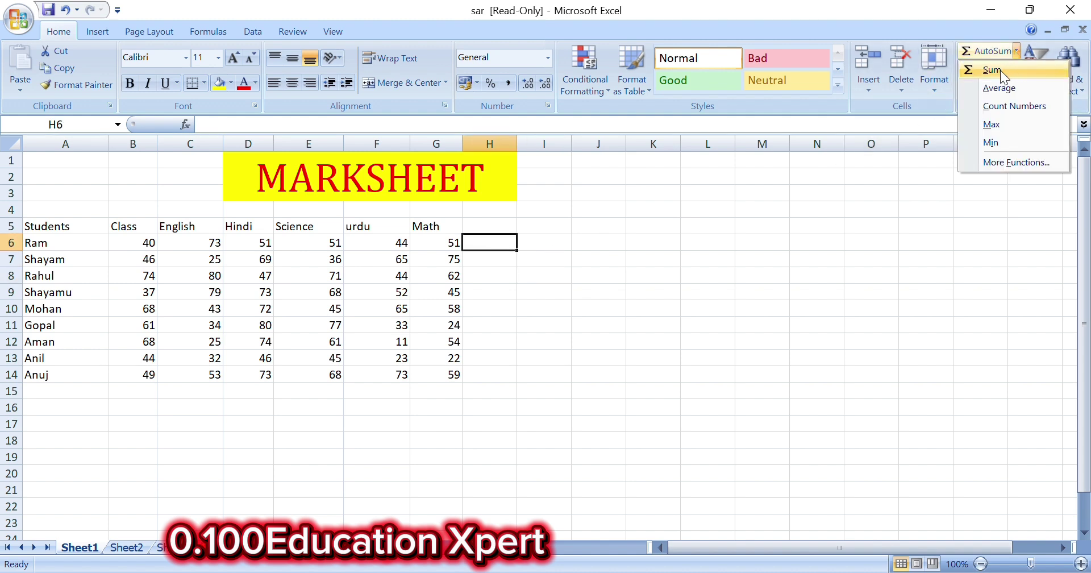
left_click(1000, 70)
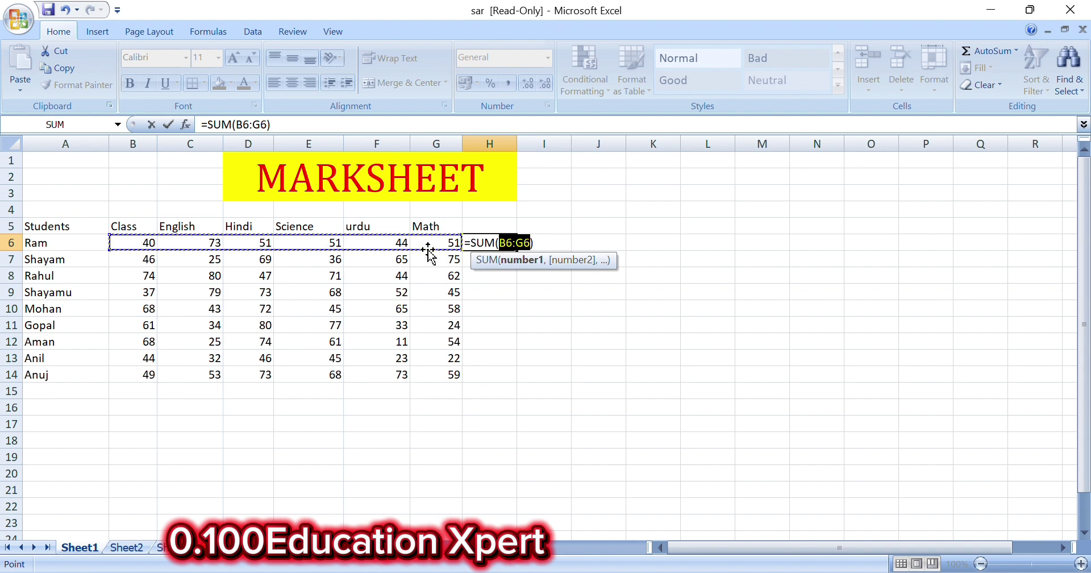
key("Return")
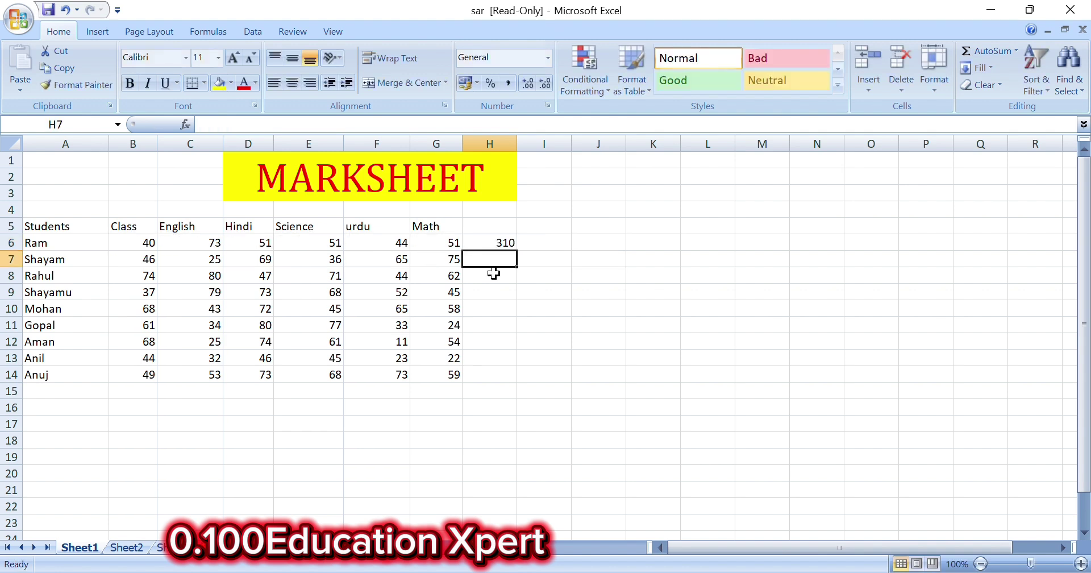
left_click(505, 243)
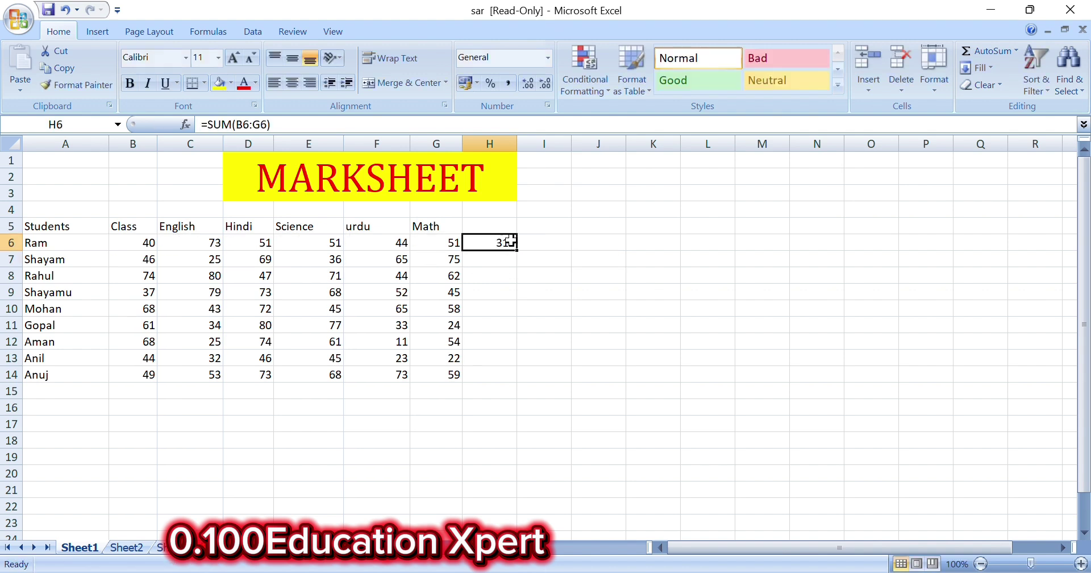
Rebuild Ram's total in H6 as =sum(B6+C6+D6+E6+F6+G6), giving 310
key("Delete")
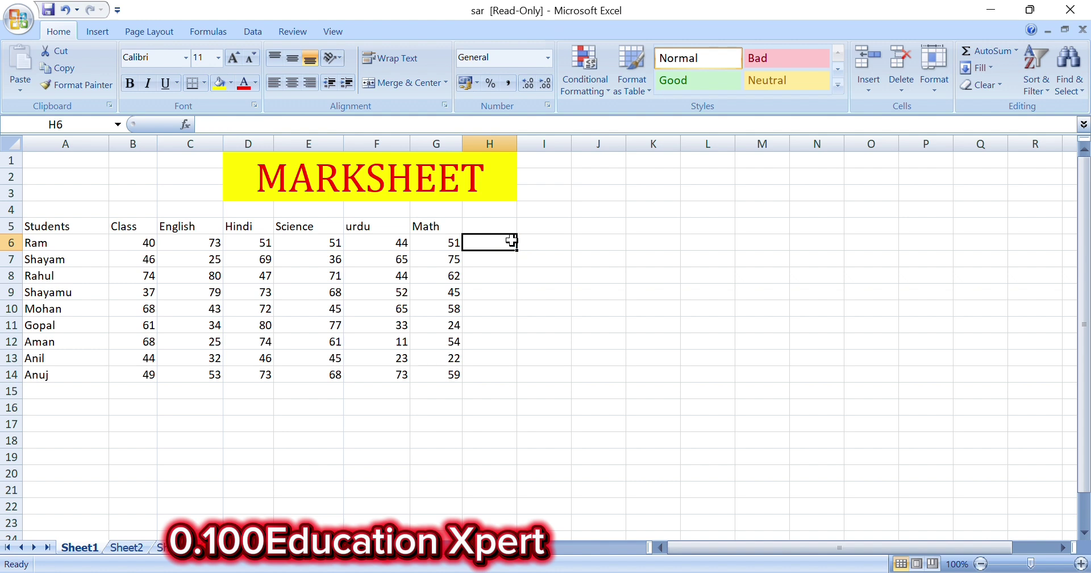
type("=s")
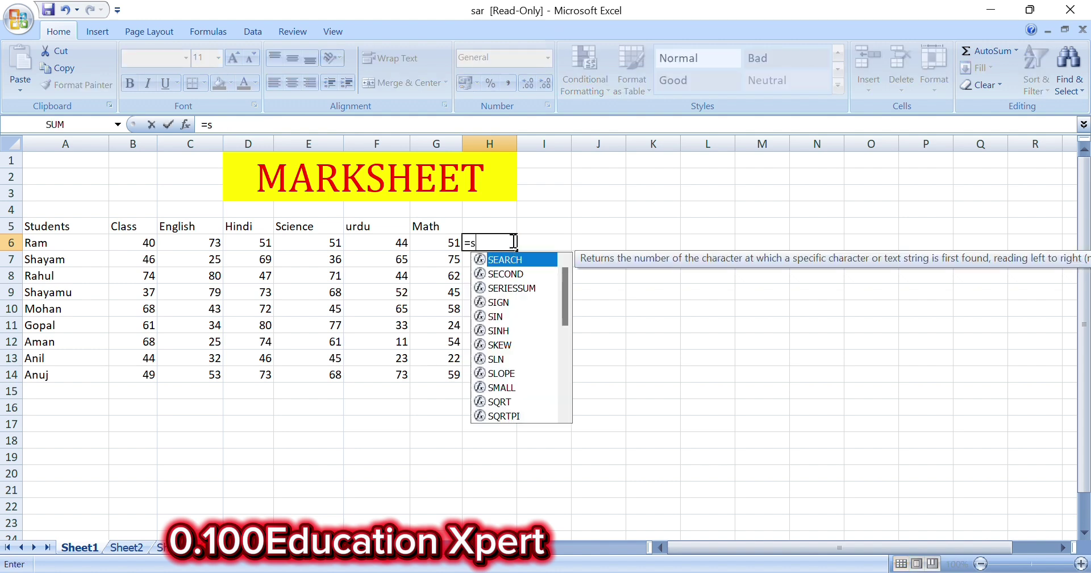
type("um")
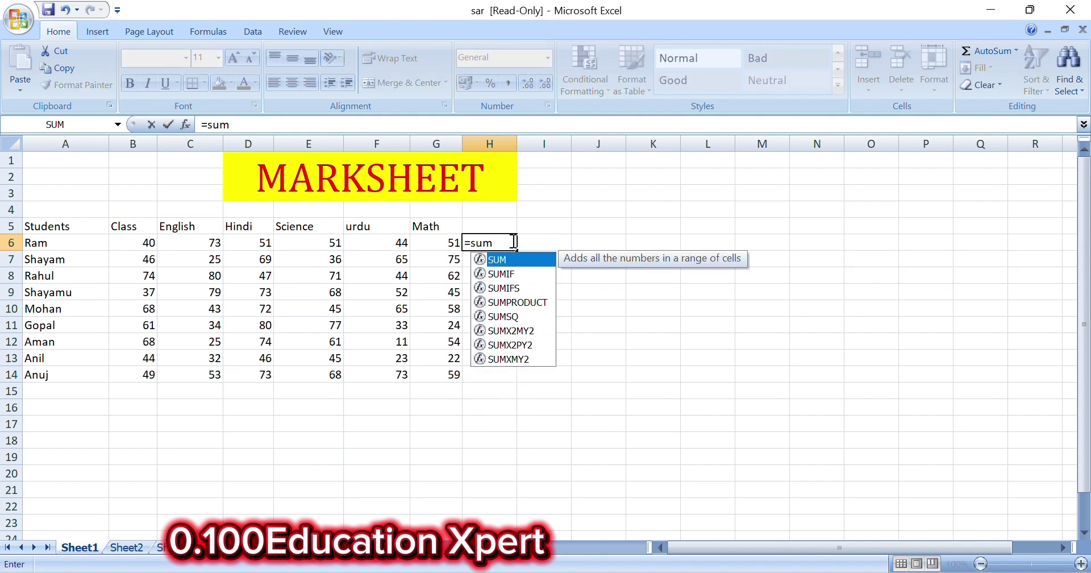
type("(")
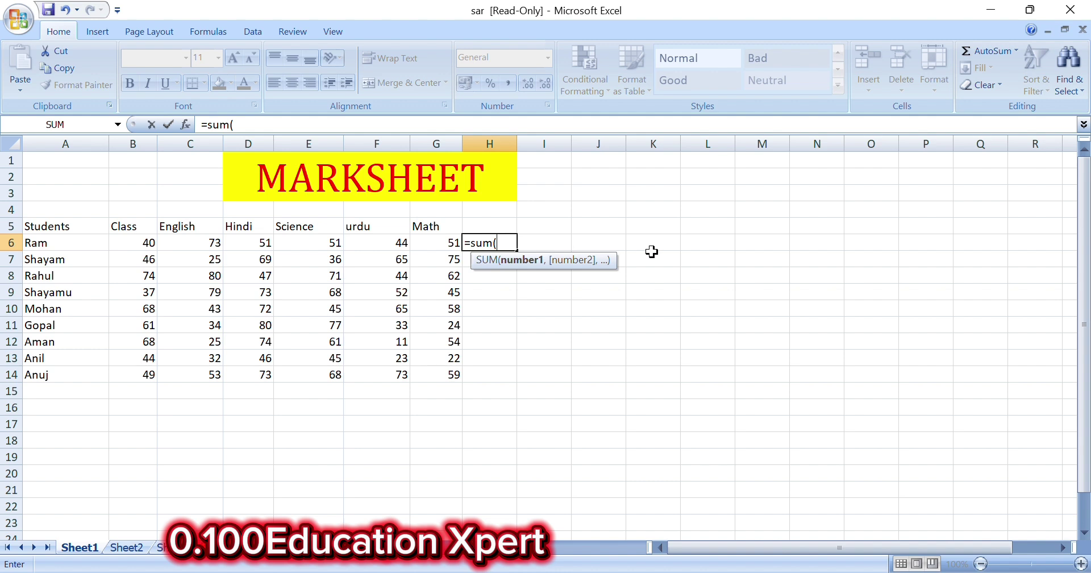
left_click(139, 243)
type("+")
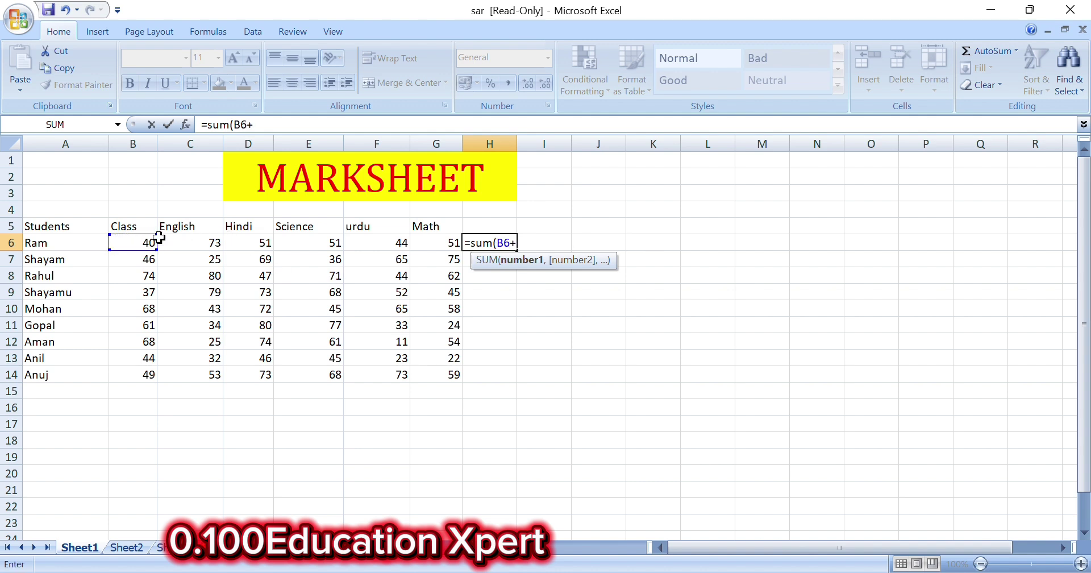
left_click(215, 242)
type("+")
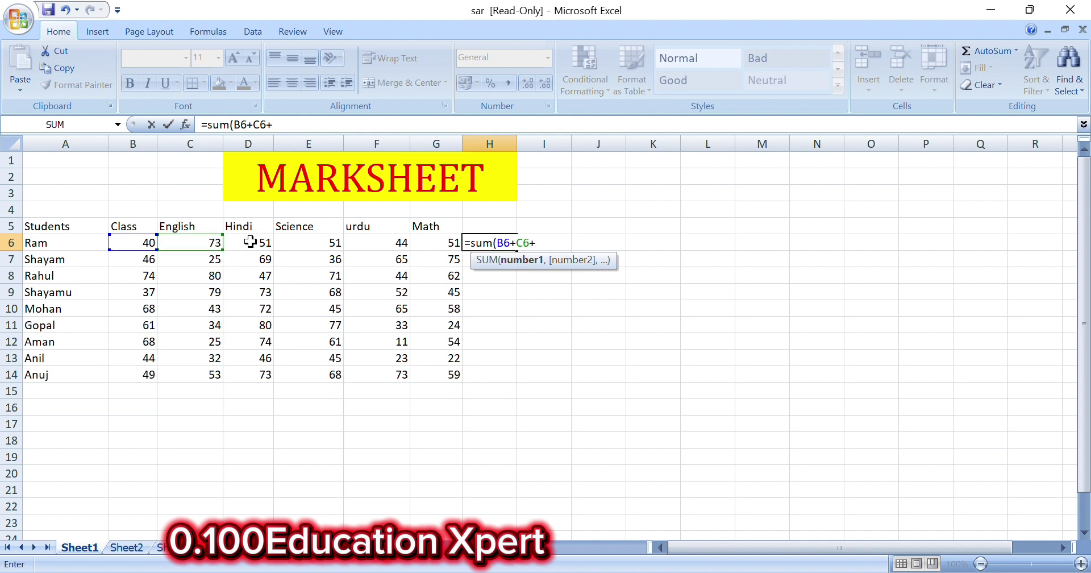
left_click(250, 243)
type("+")
left_click(304, 243)
type("+")
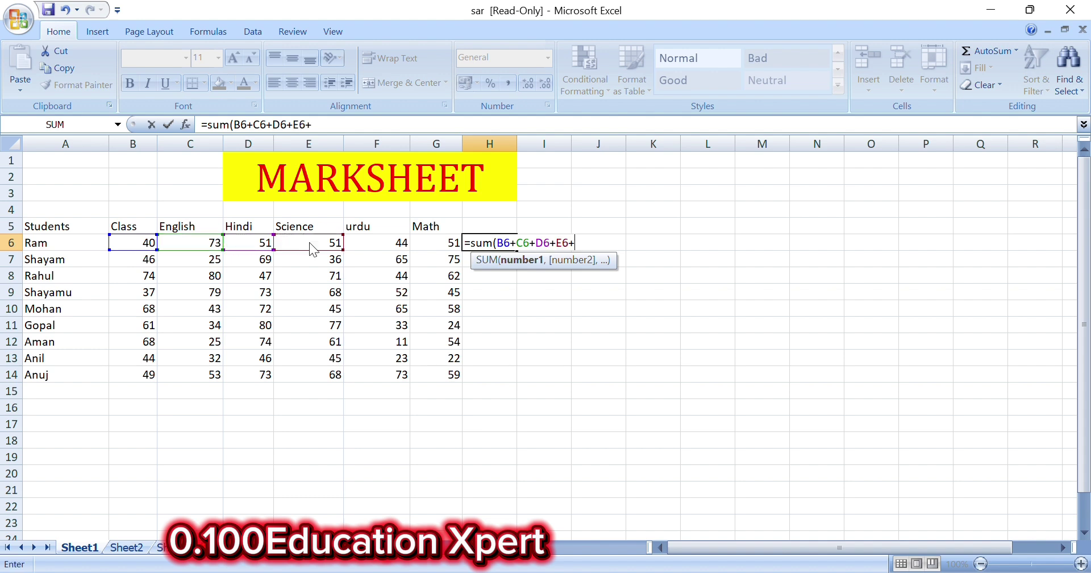
left_click(380, 242)
type("+")
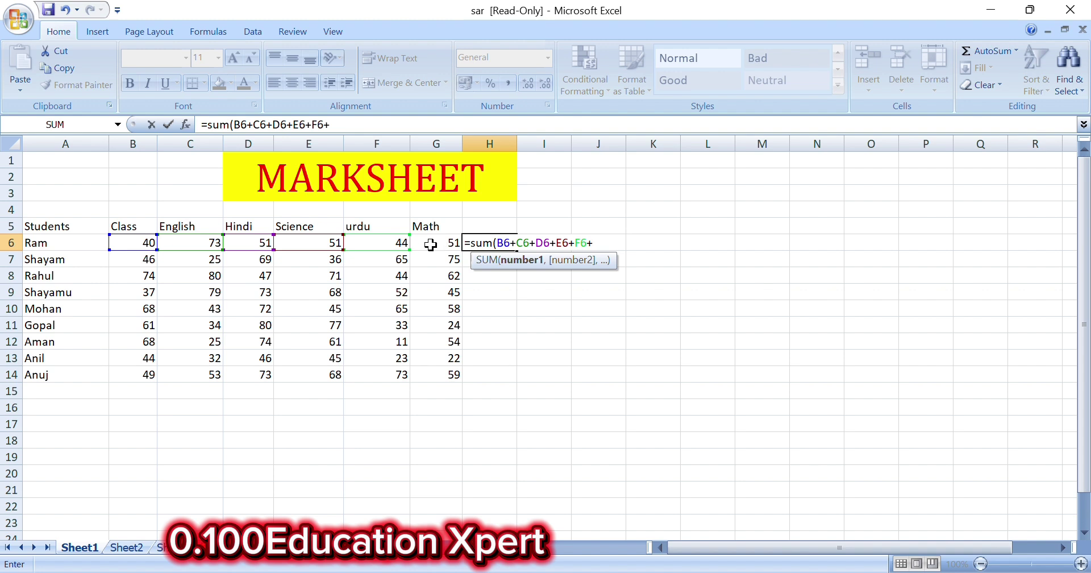
left_click(431, 244)
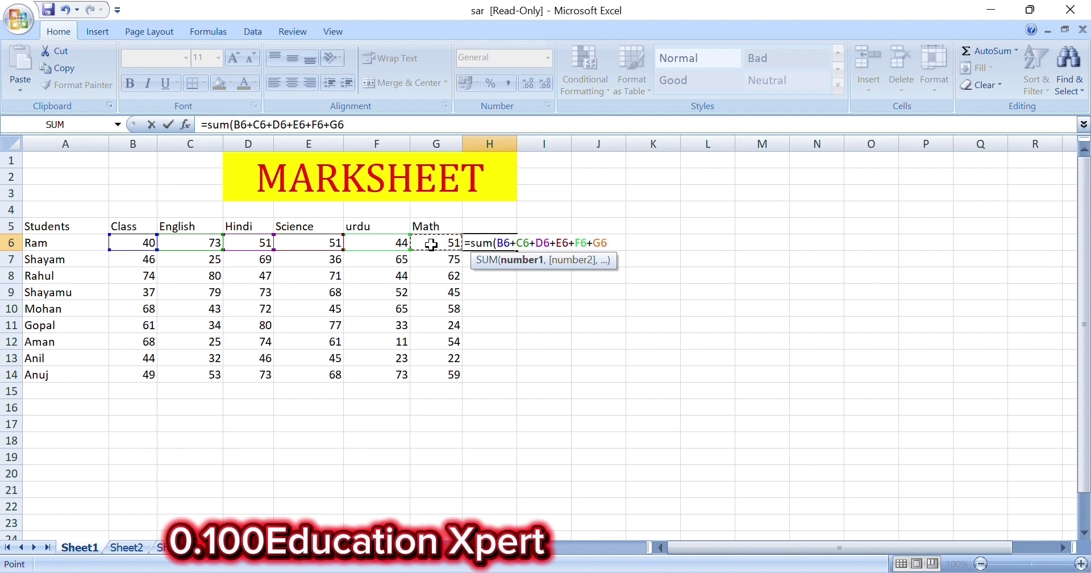
type(")")
key("Return")
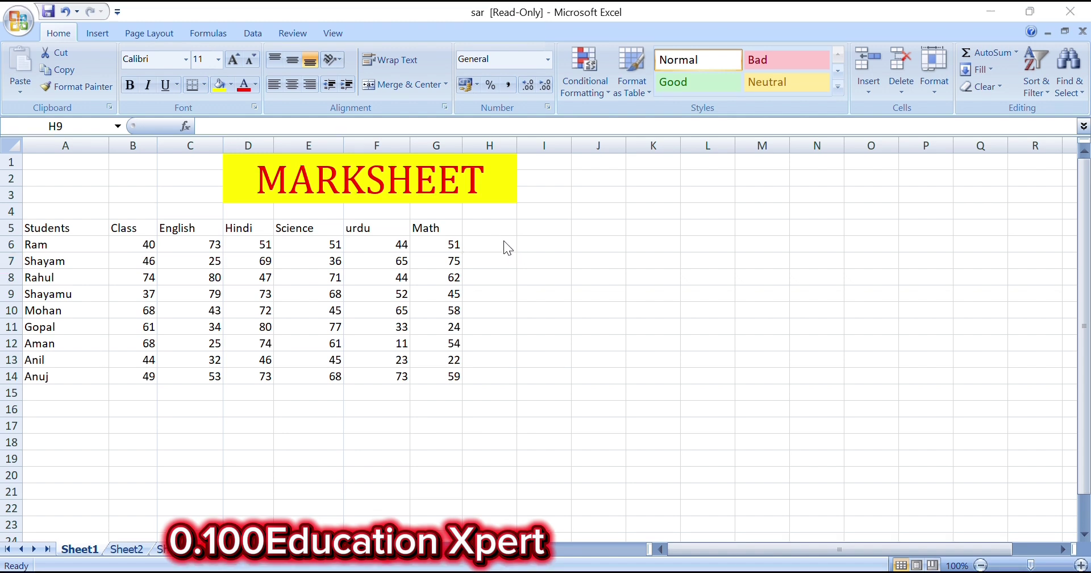
Replace Ram's total in H6 with =AVERAGE(B6:G6), showing 51.66667
key("BackSpace")
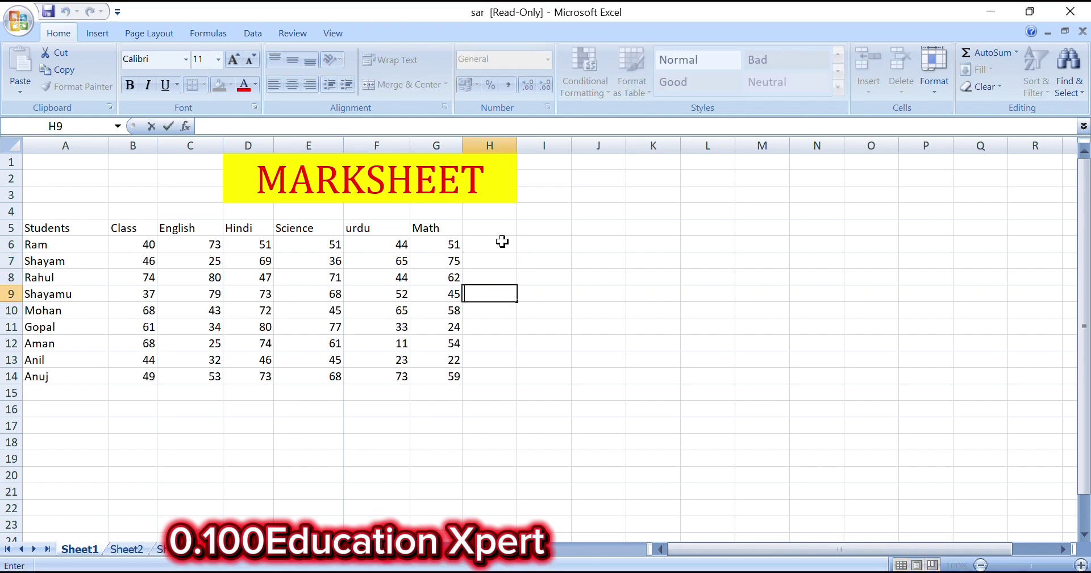
left_click(1016, 52)
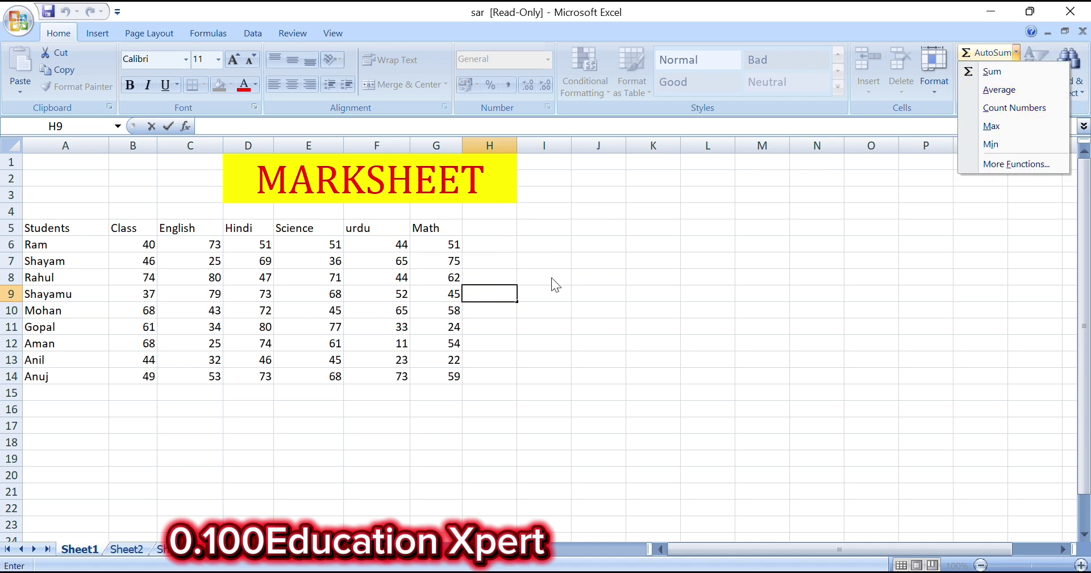
left_click(458, 243)
left_click(476, 245)
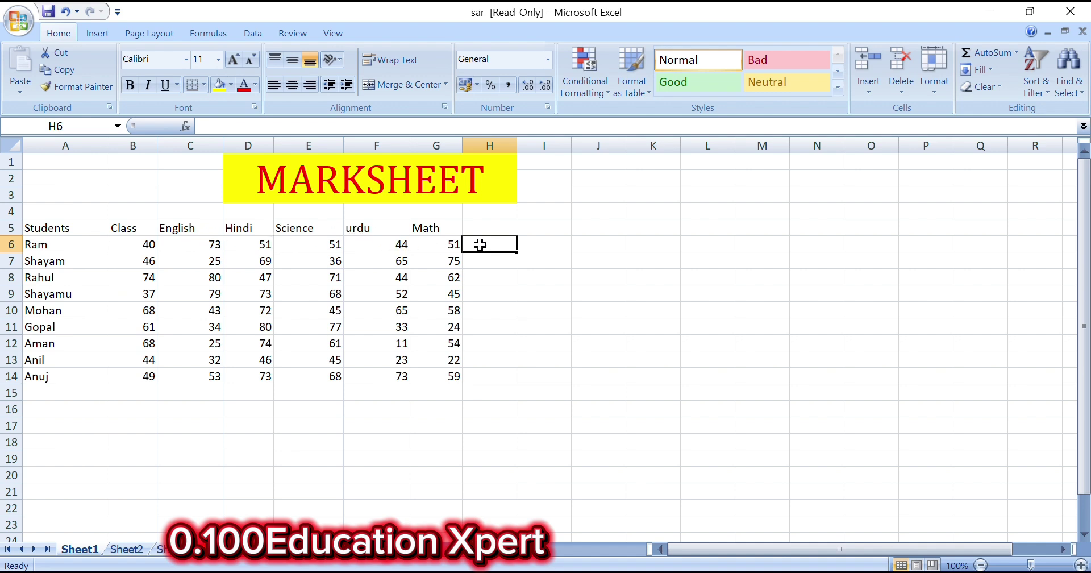
left_click(1016, 52)
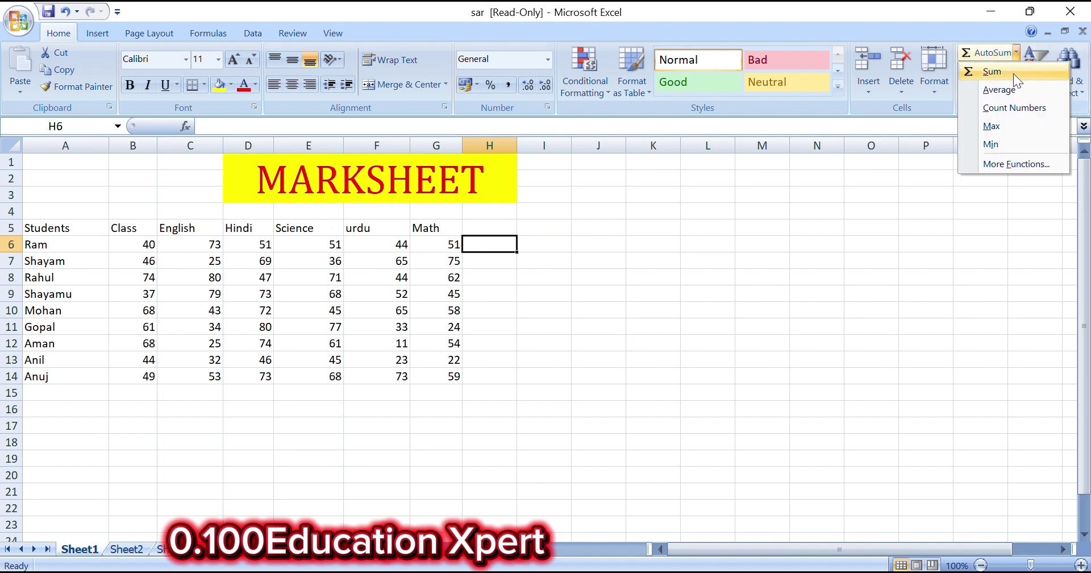
left_click(1009, 89)
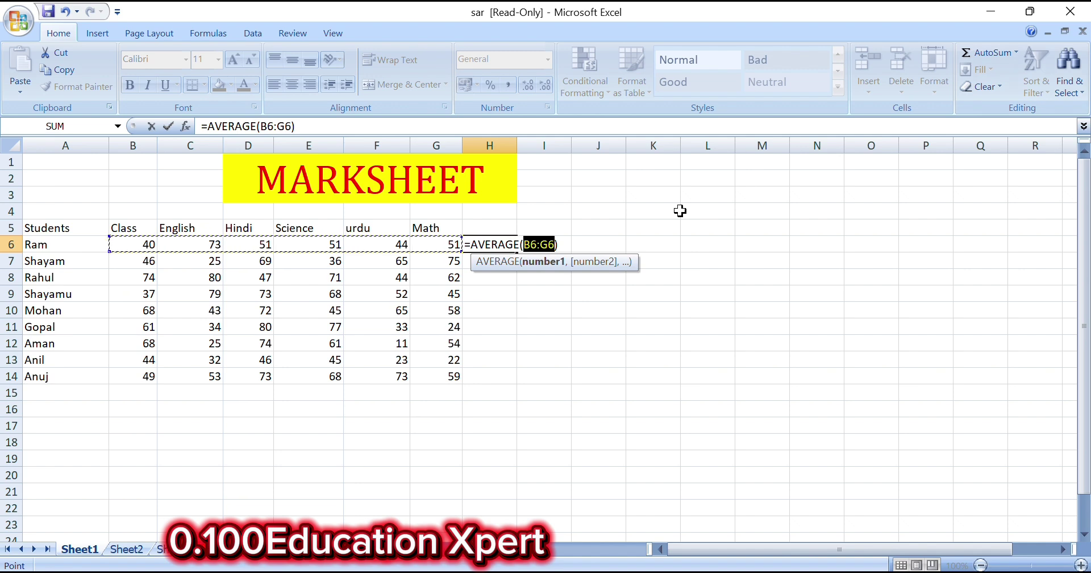
key("Return")
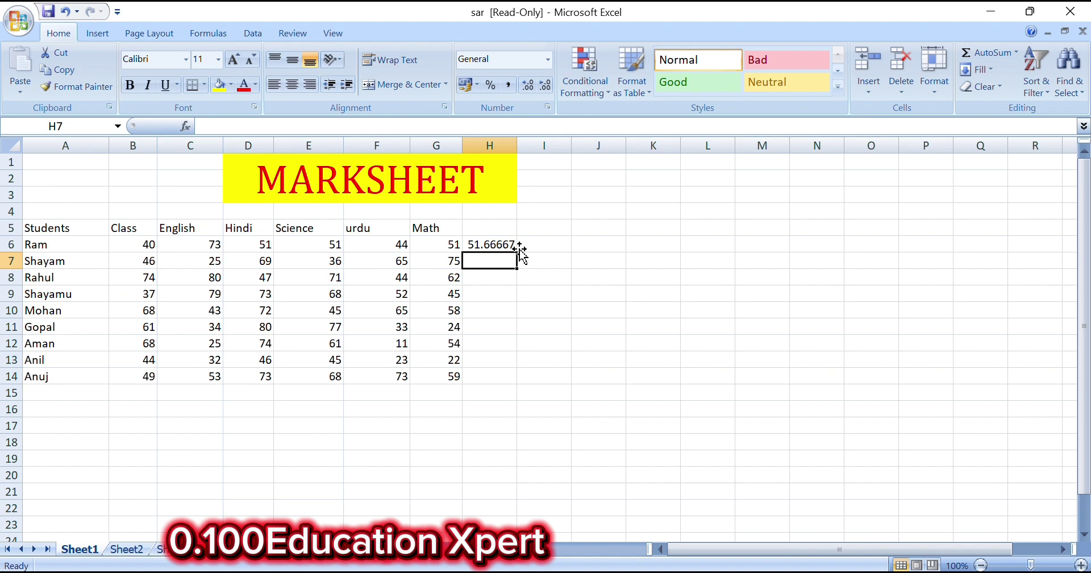
left_click(1015, 53)
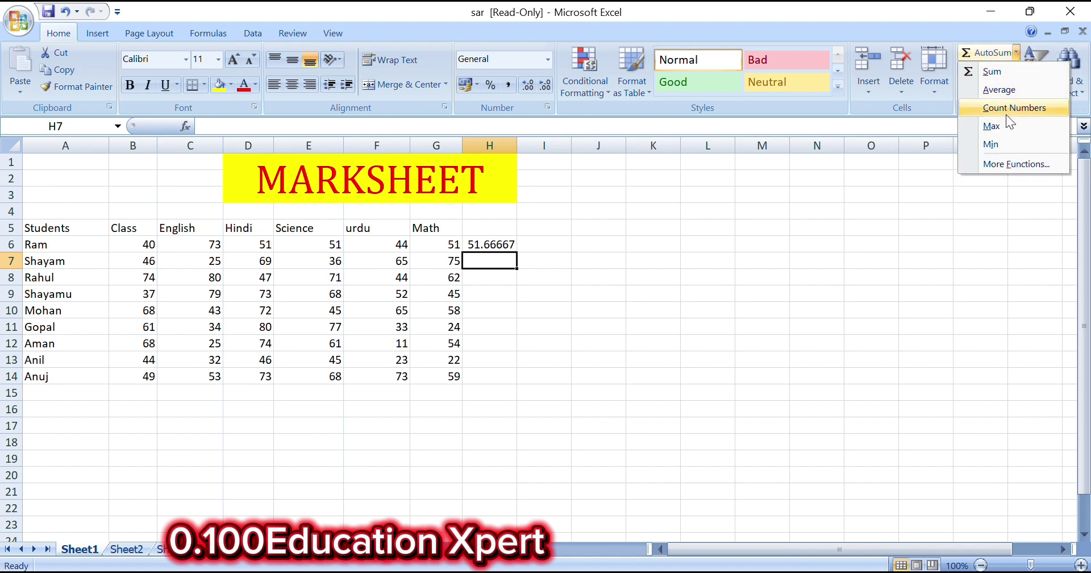
left_click(592, 330)
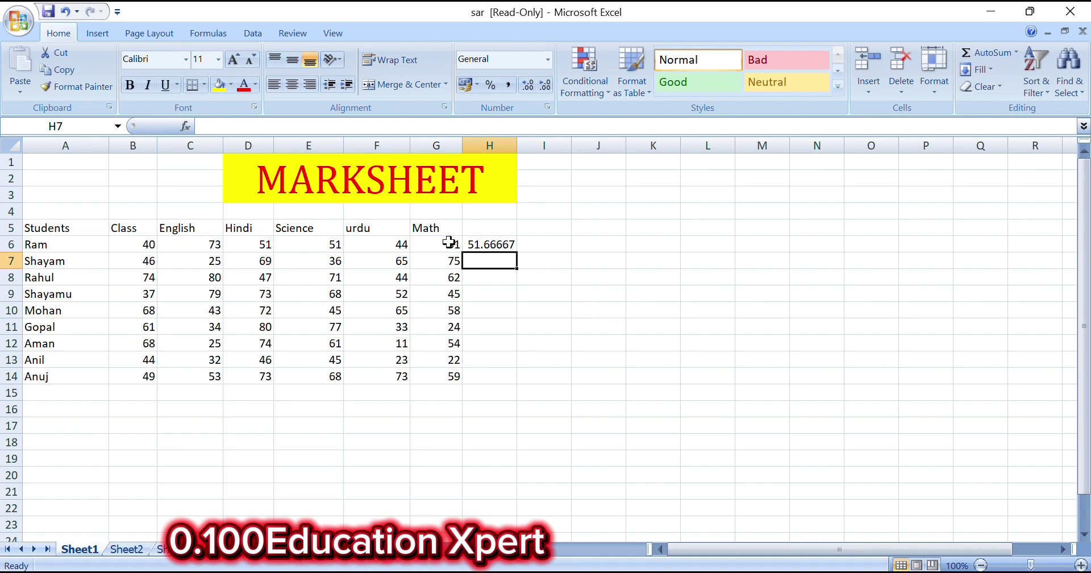
left_click(1015, 52)
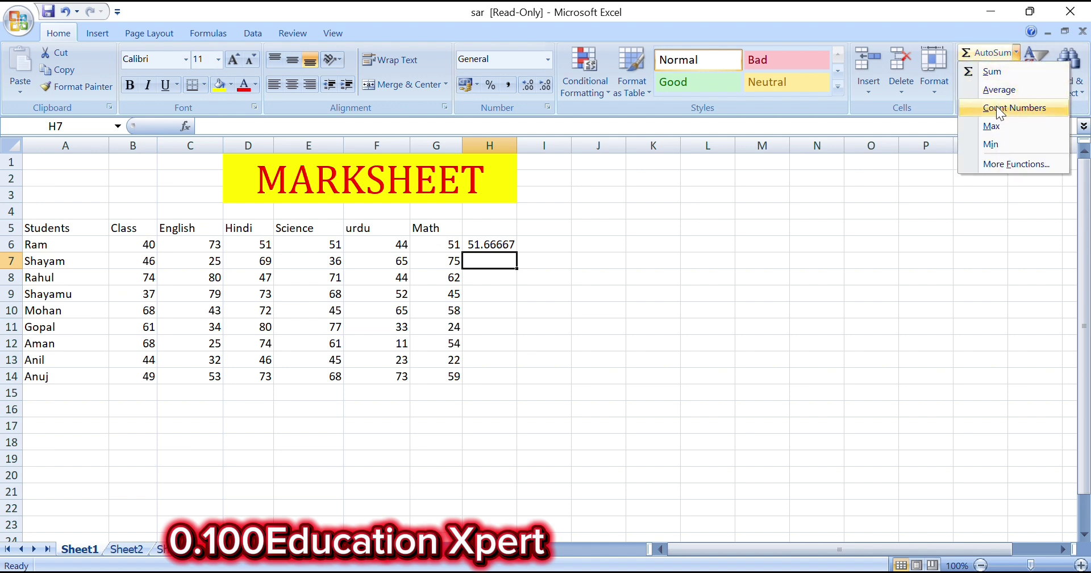
left_click(495, 302)
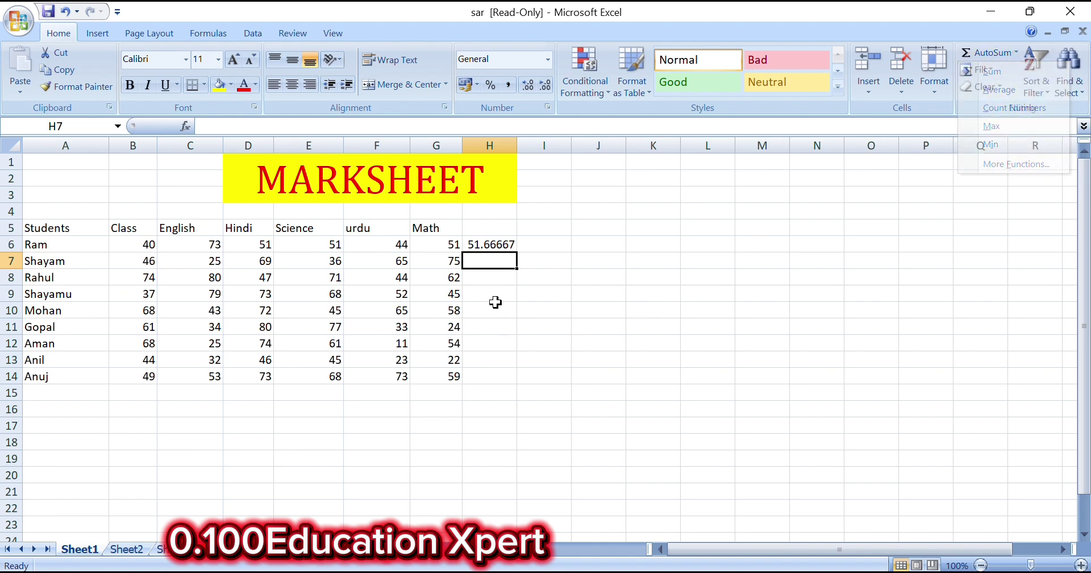
left_click(481, 275)
left_click(493, 244)
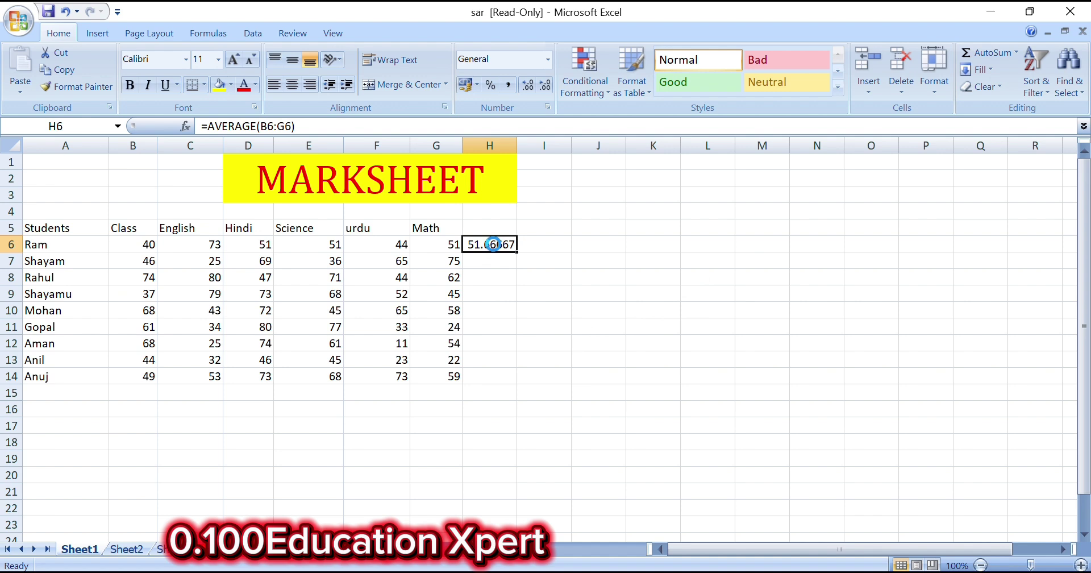
key("Delete")
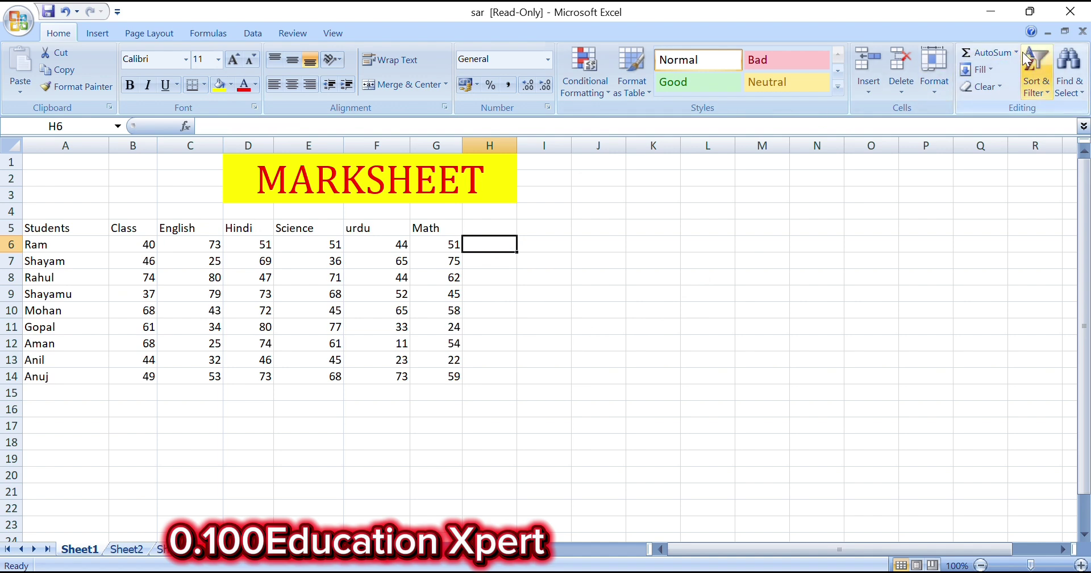
left_click(1015, 52)
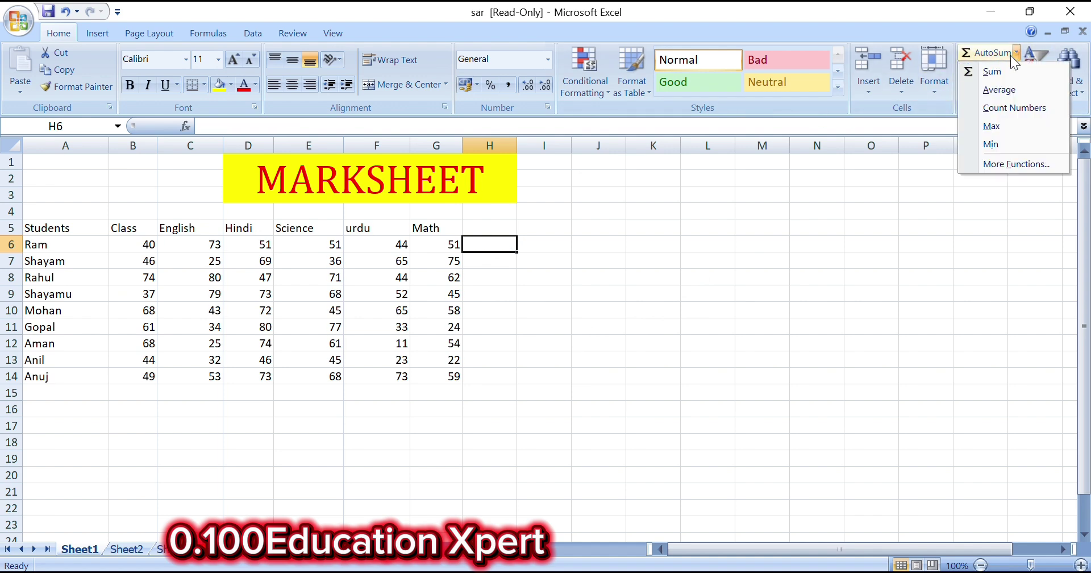
left_click(1002, 111)
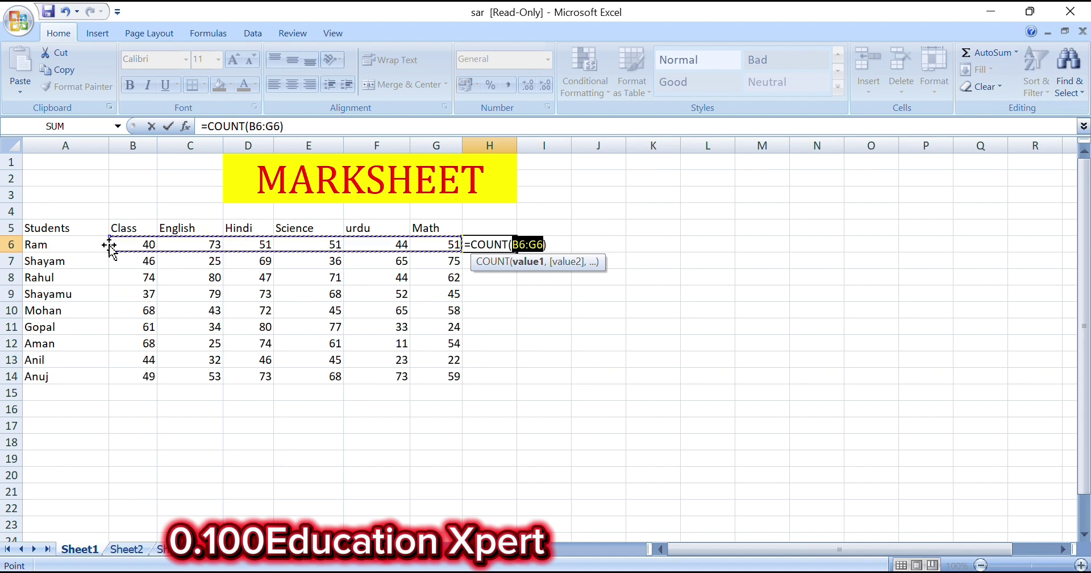
left_click_drag(57, 245, 414, 248)
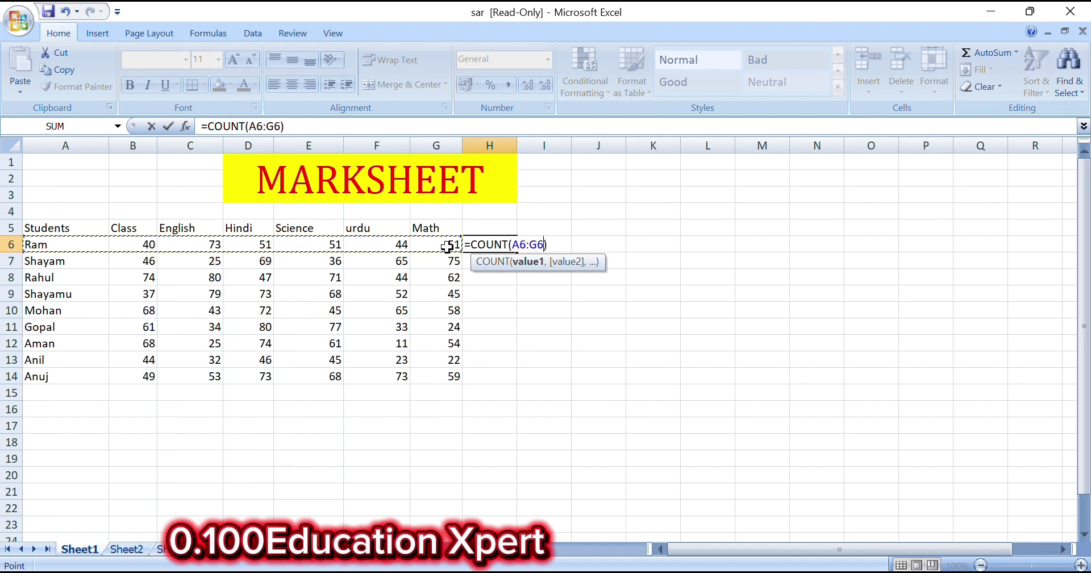
key("Return")
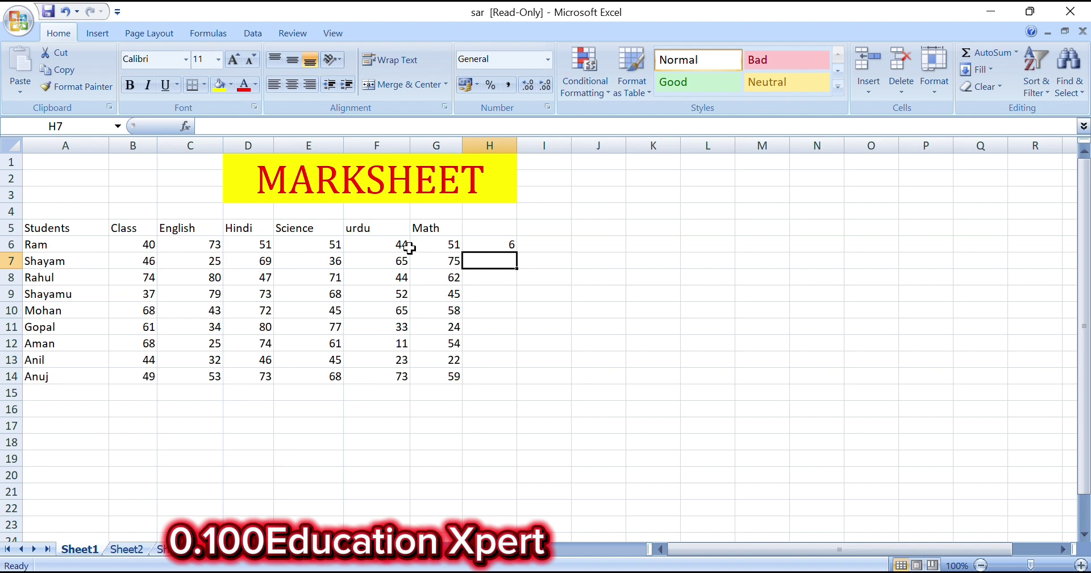
left_click(479, 241)
key("Delete")
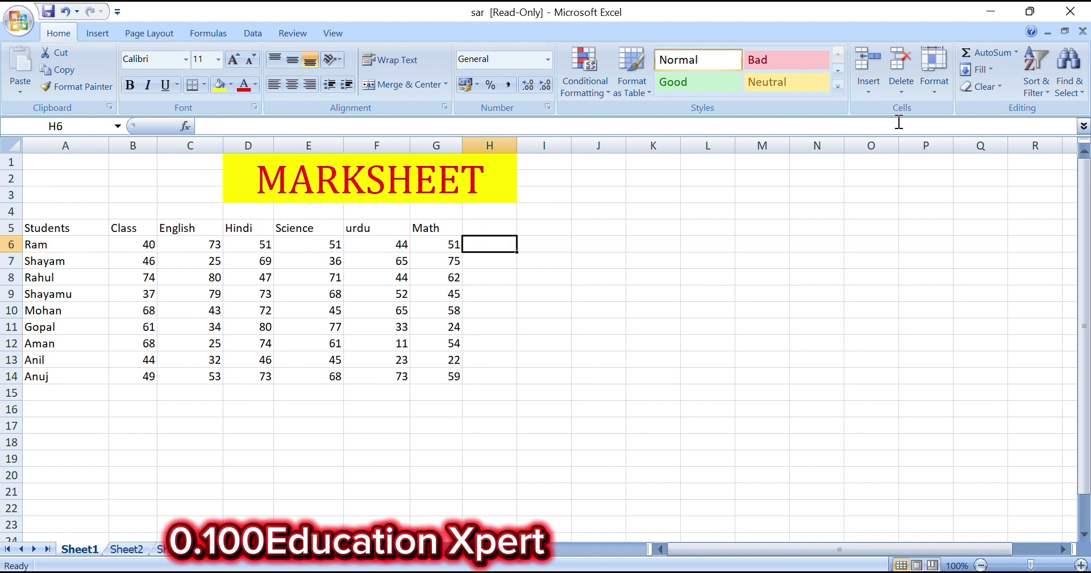
Insert the maximum of Ram's marks B6:G6 in H6, then clear it
left_click(1016, 52)
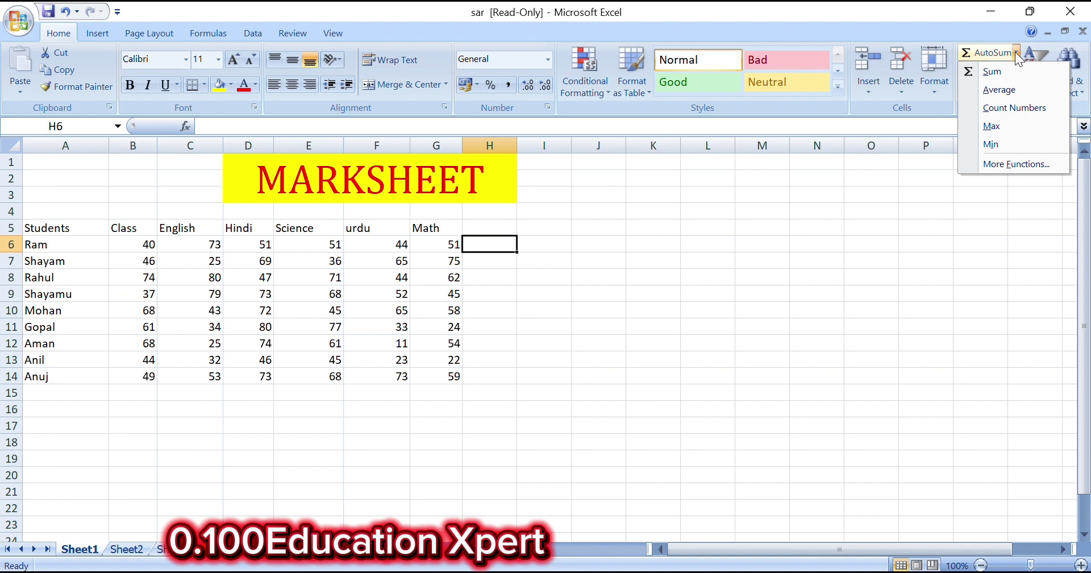
left_click(1009, 125)
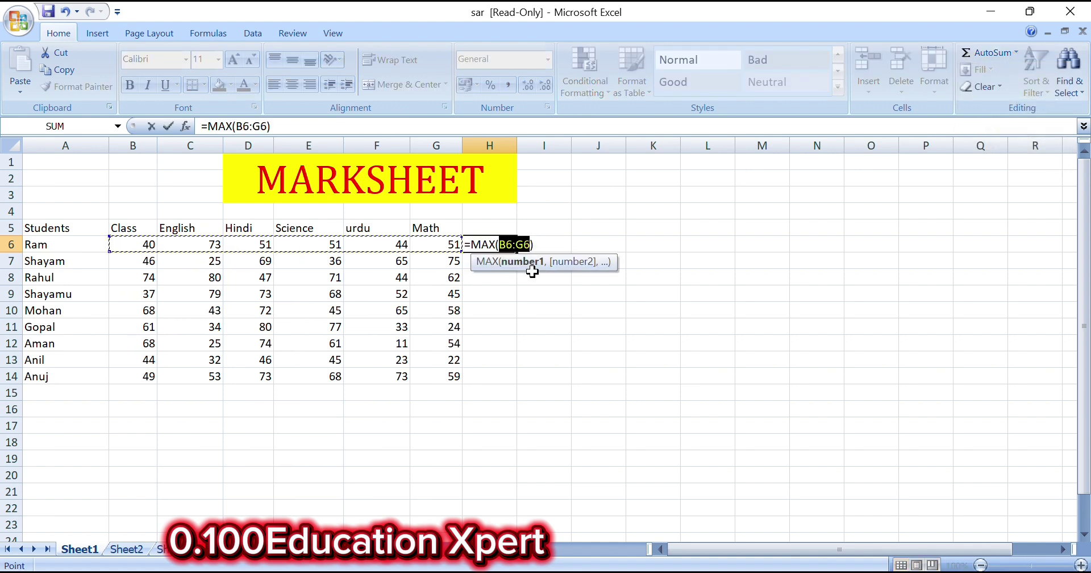
key("Return")
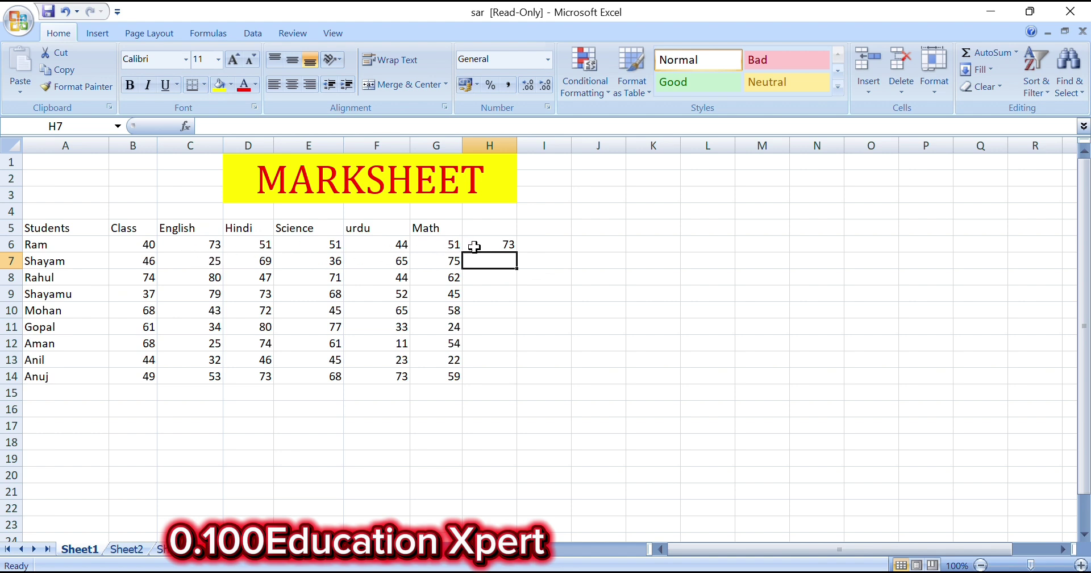
left_click(505, 243)
key("Delete")
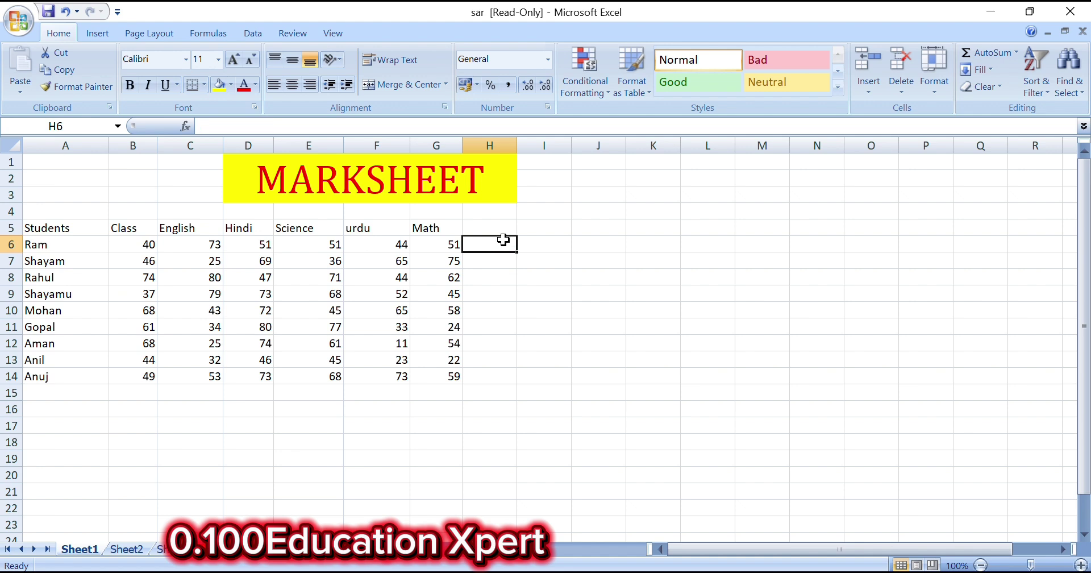
Put the minimum of Ram's marks, =MIN(B6:G6), in H6, showing 40
left_click(1015, 52)
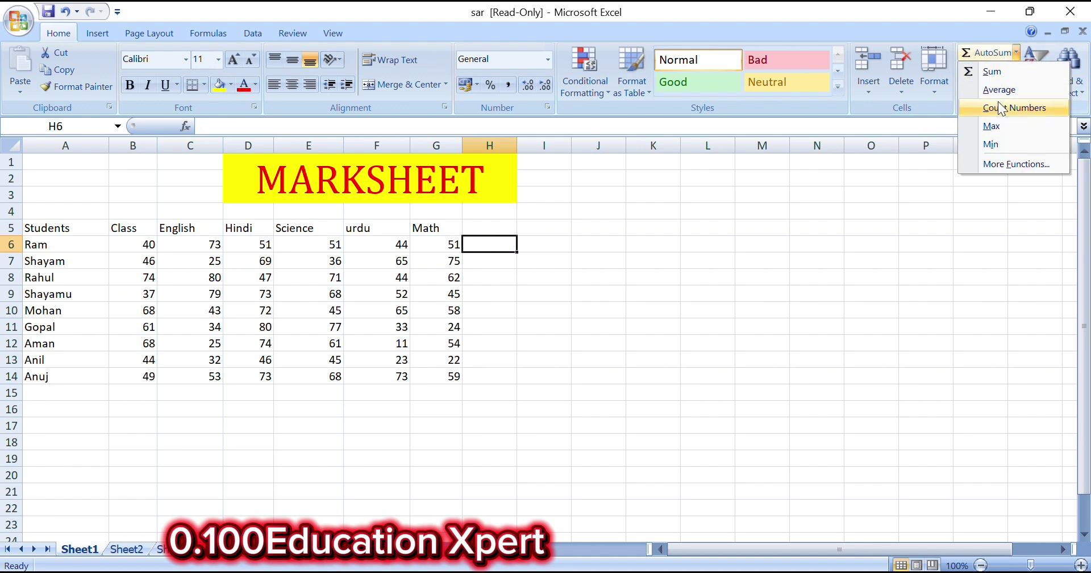
left_click(990, 145)
key("Return")
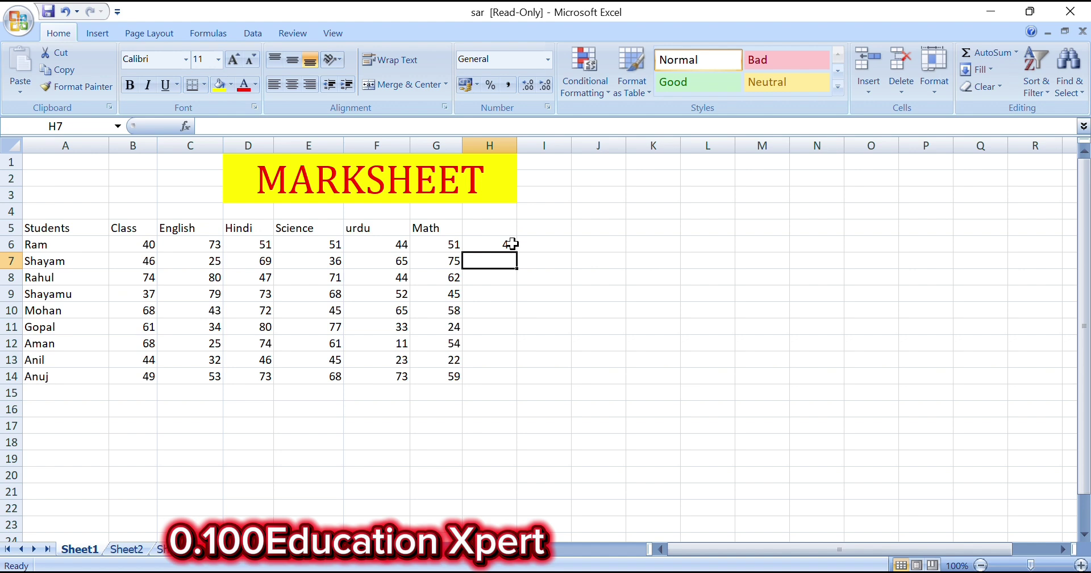
left_click(1015, 54)
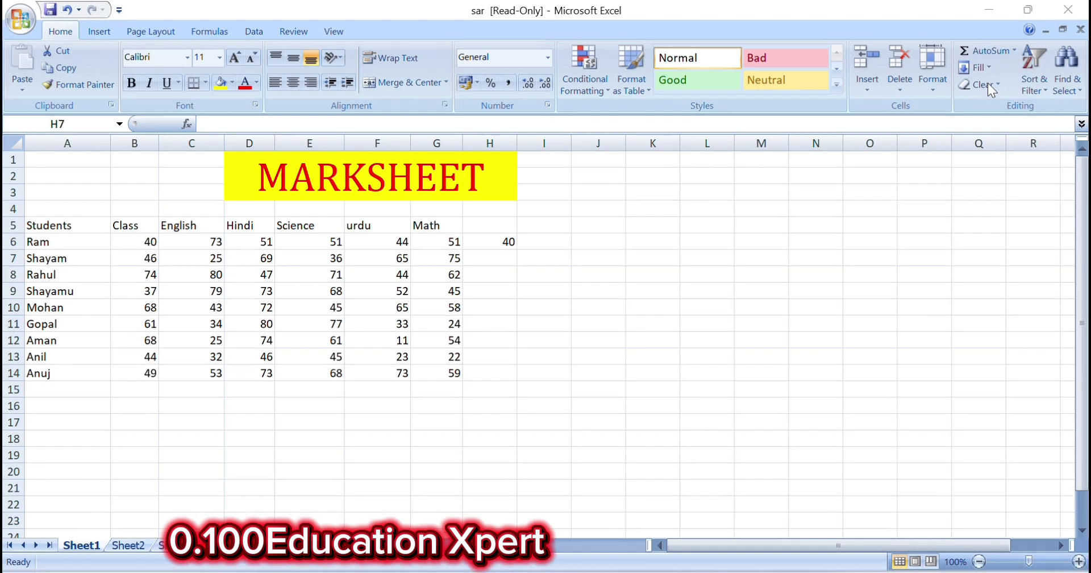
Enter 55 in K6 and fill it down through K21
left_click(988, 67)
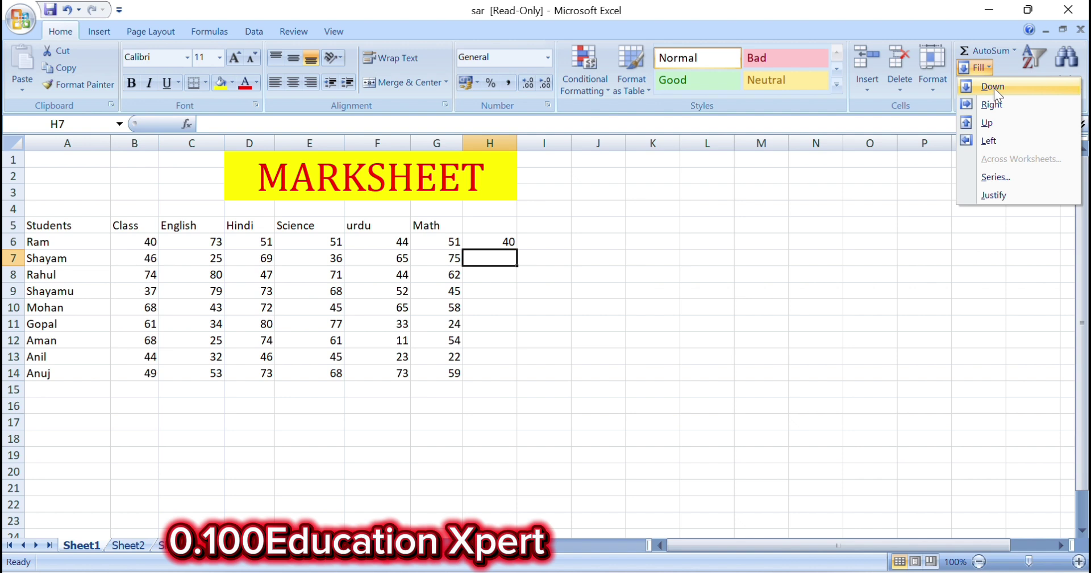
left_click(653, 238)
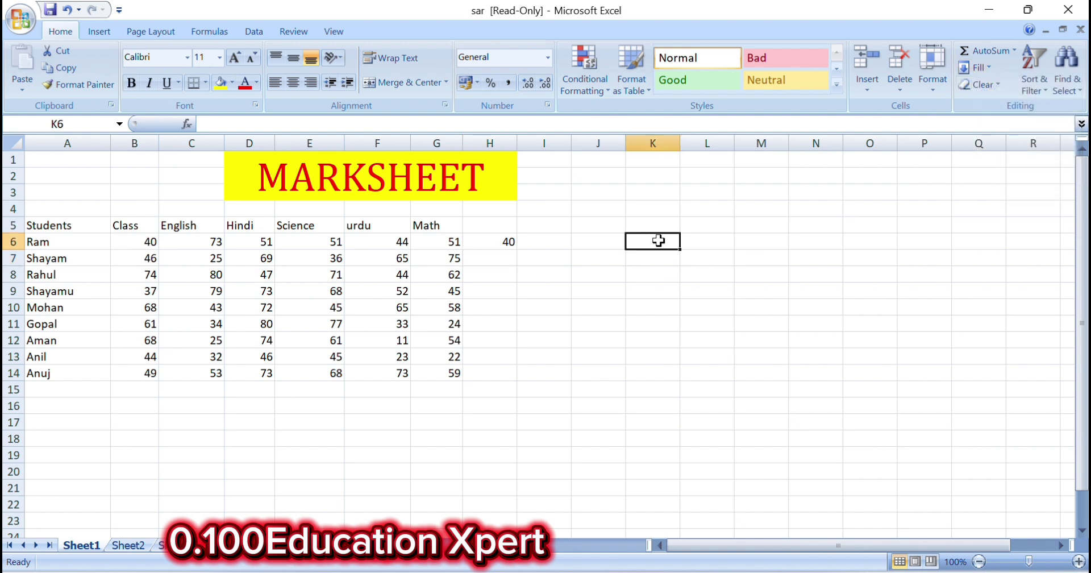
type("55")
left_click(871, 301)
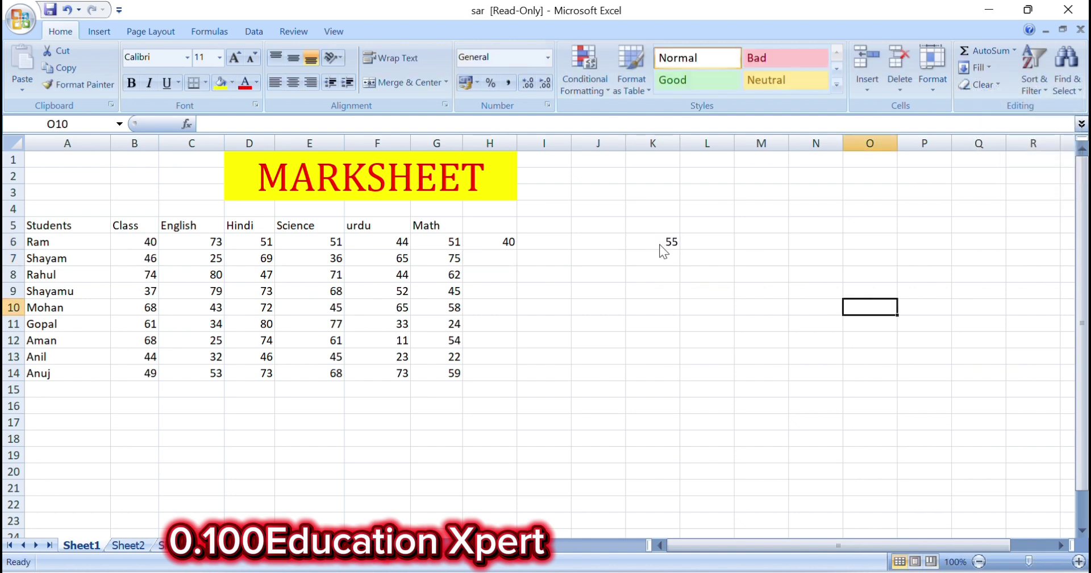
left_click_drag(658, 250, 659, 490)
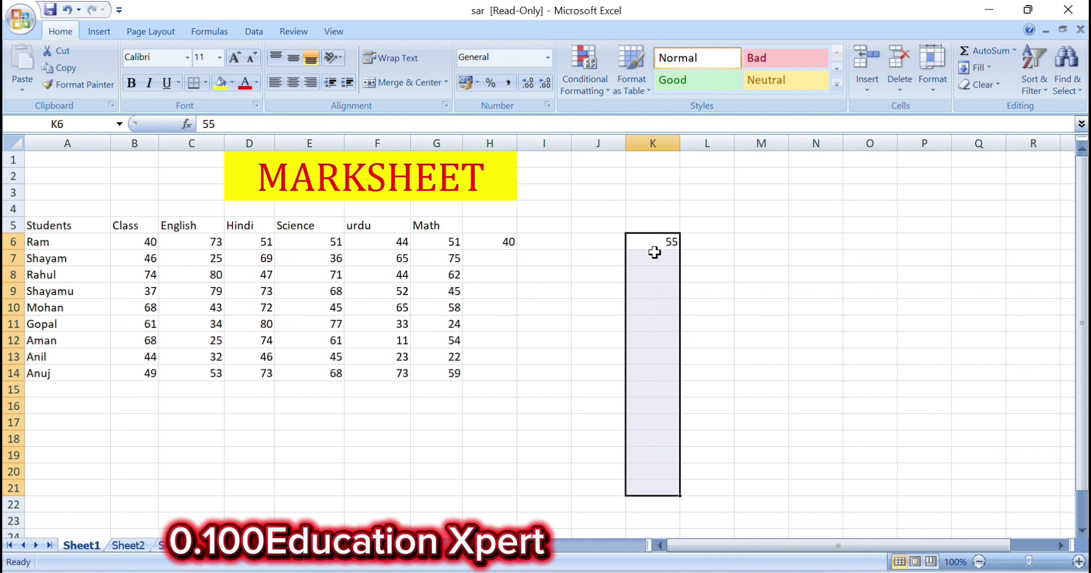
left_click(984, 66)
left_click(988, 84)
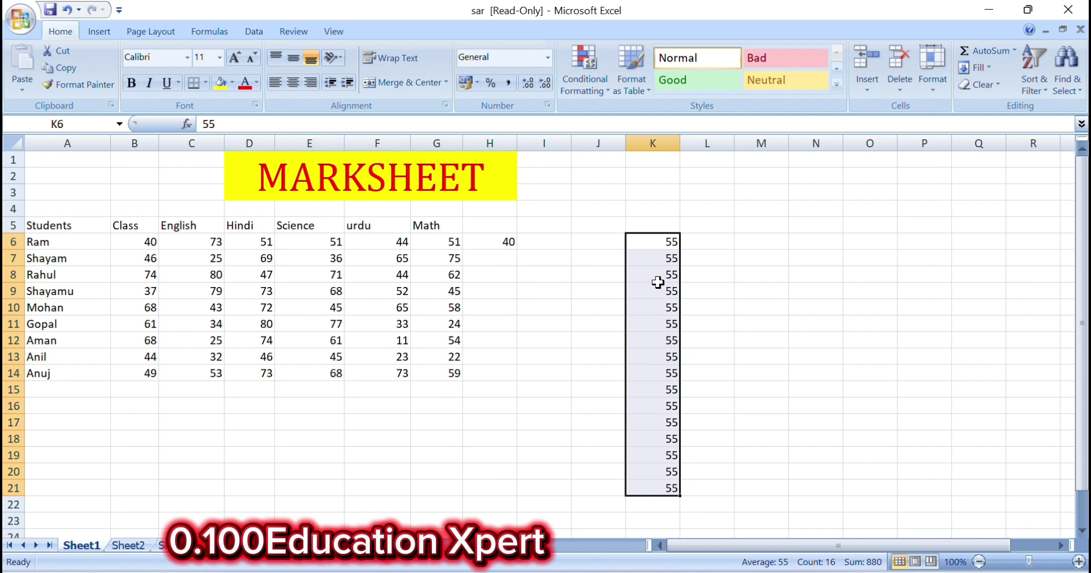
Fill 55 right across K6:P7 and left across I6:K8
left_click_drag(659, 243, 925, 260)
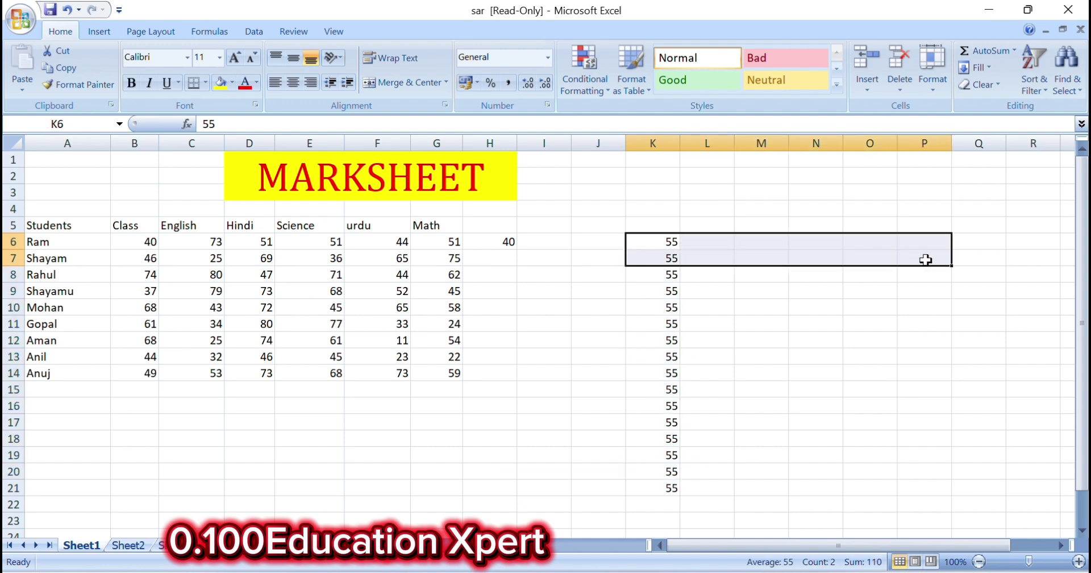
left_click(987, 68)
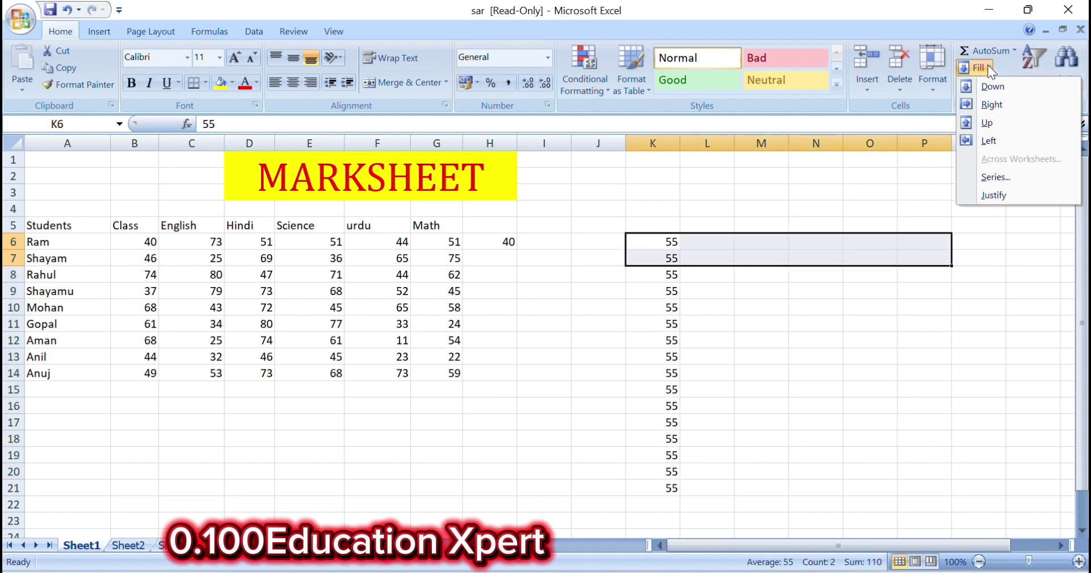
left_click(991, 105)
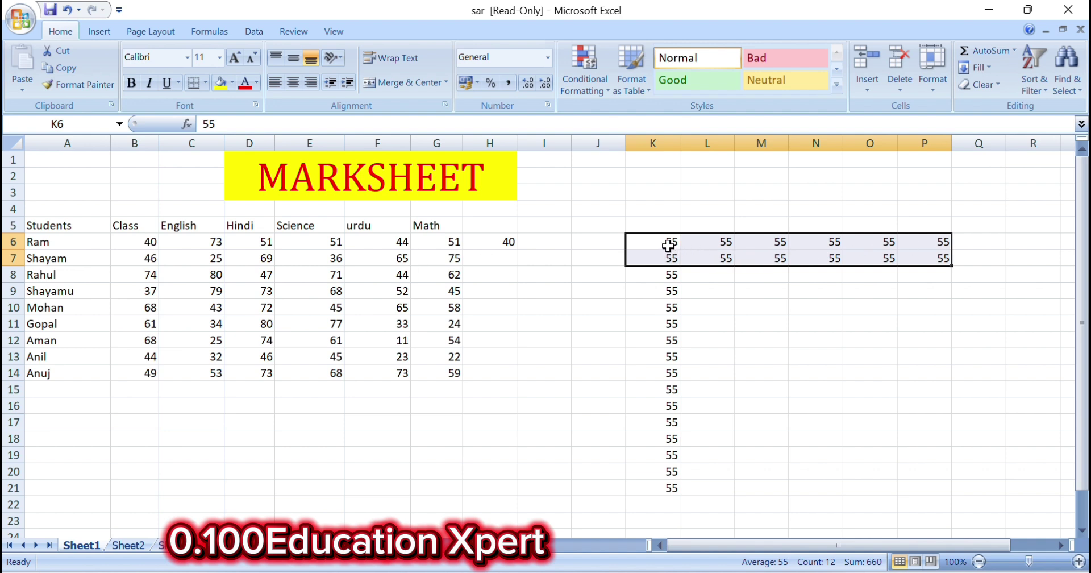
left_click_drag(668, 244, 556, 270)
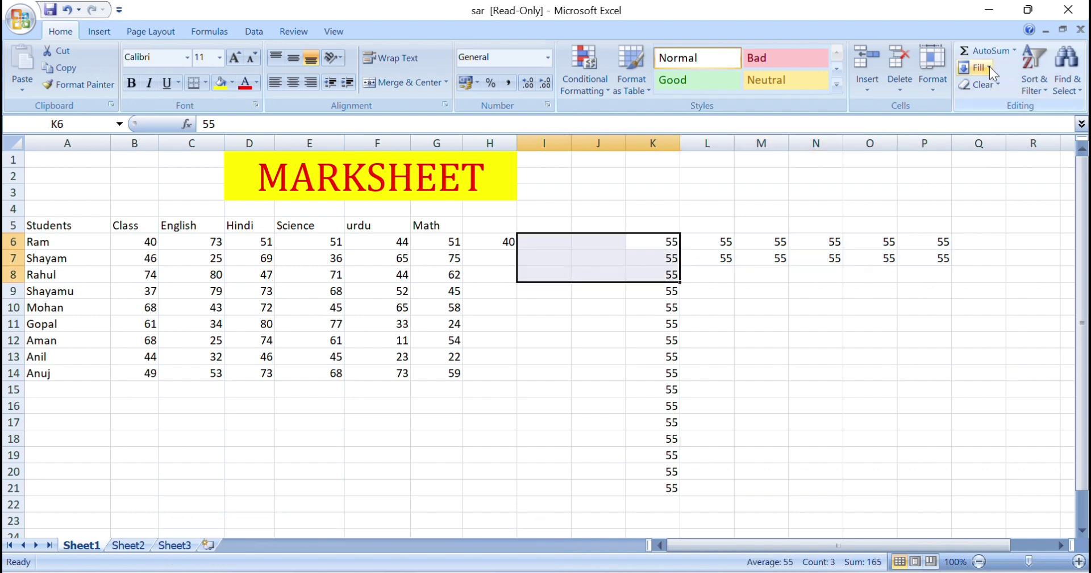
left_click(990, 67)
left_click(988, 140)
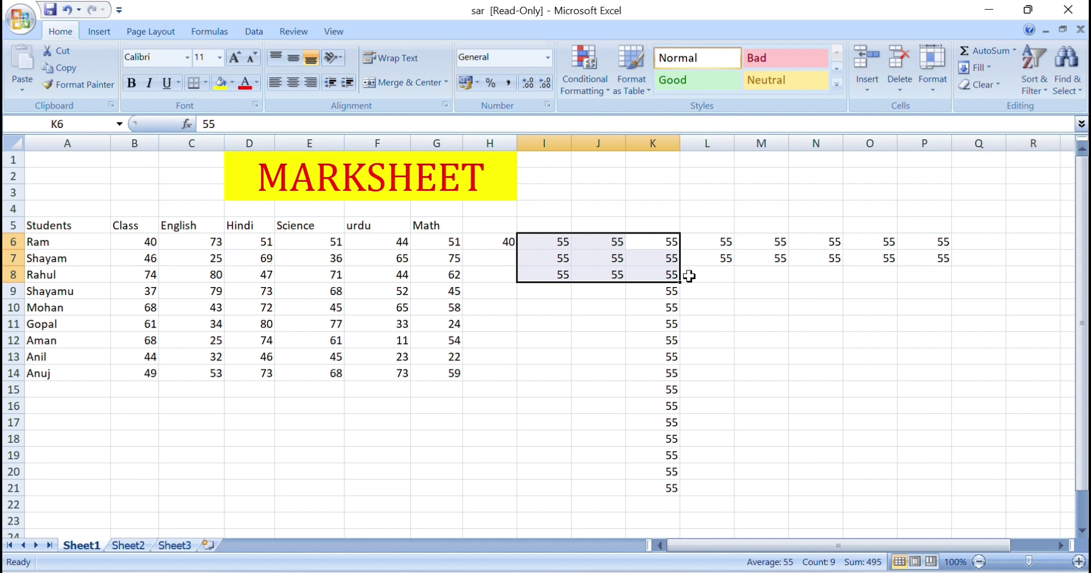
Fill 55 up from K6 into K2:K5
left_click_drag(647, 254, 653, 175)
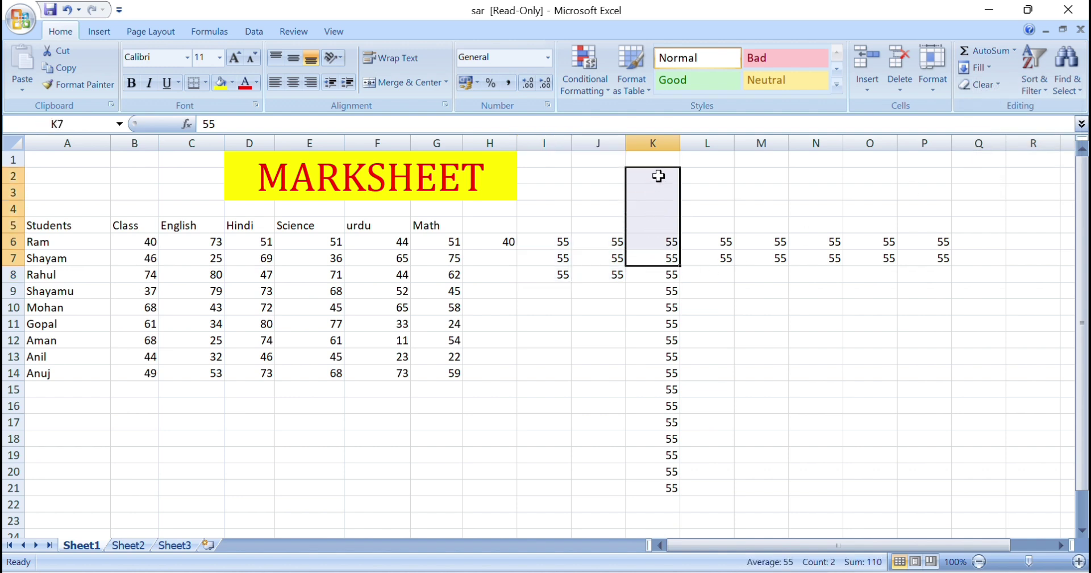
left_click(988, 66)
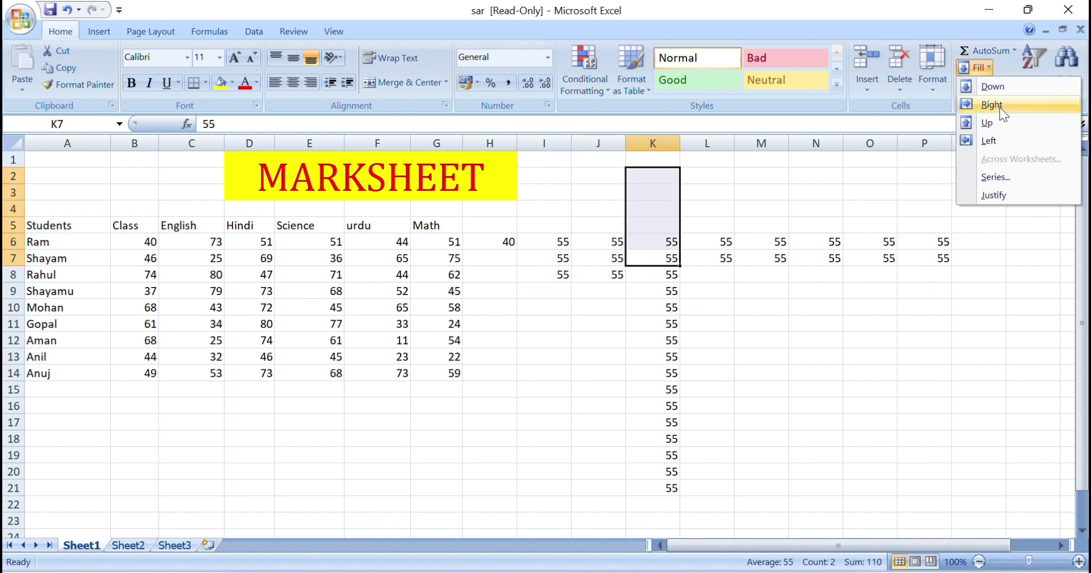
left_click(996, 122)
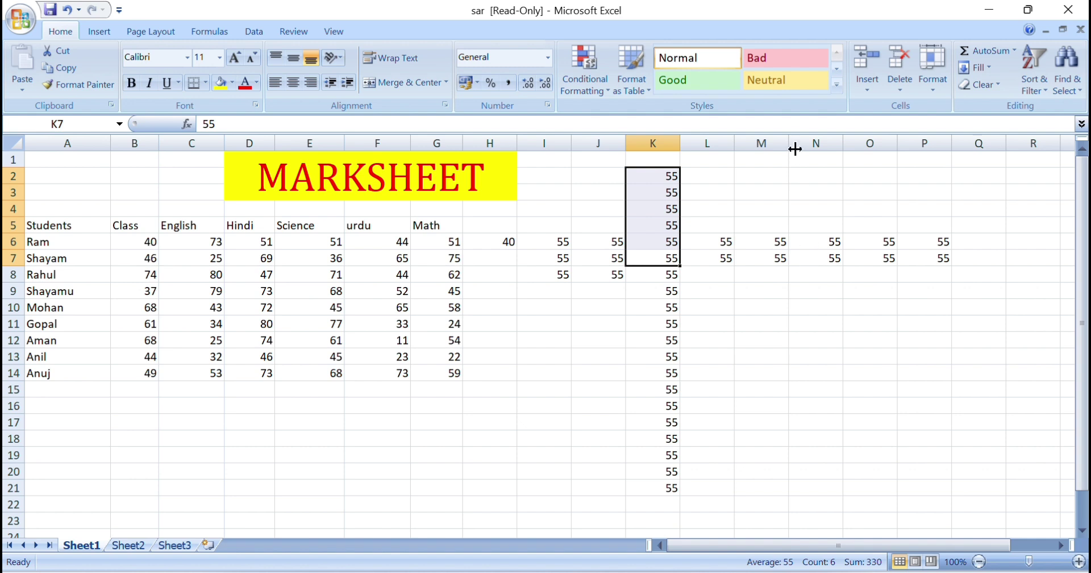
left_click(981, 67)
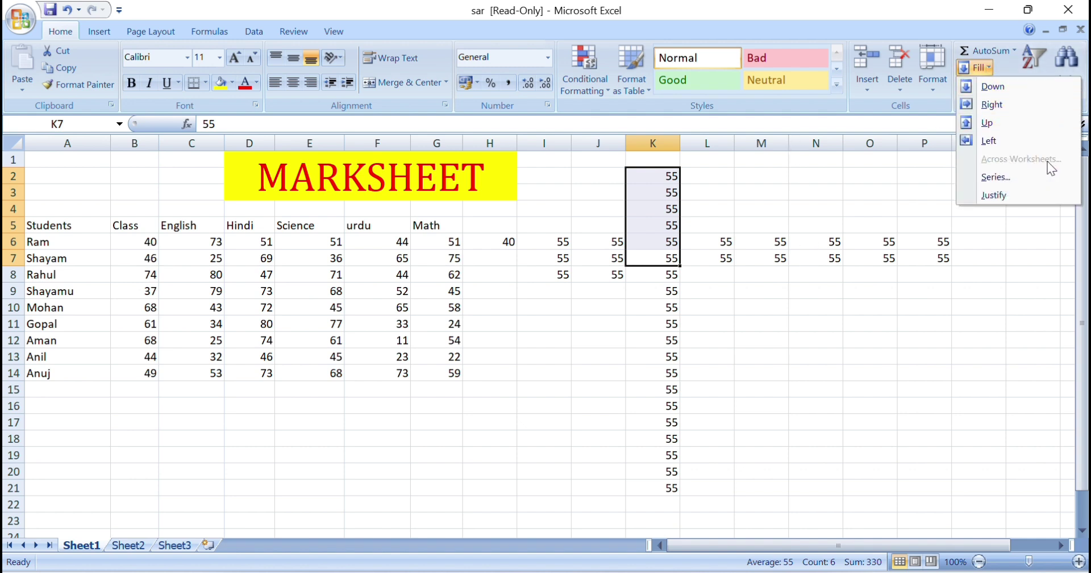
key("Escape")
Delete all the copied 55 values from I4:P22 and column K
left_click(549, 207)
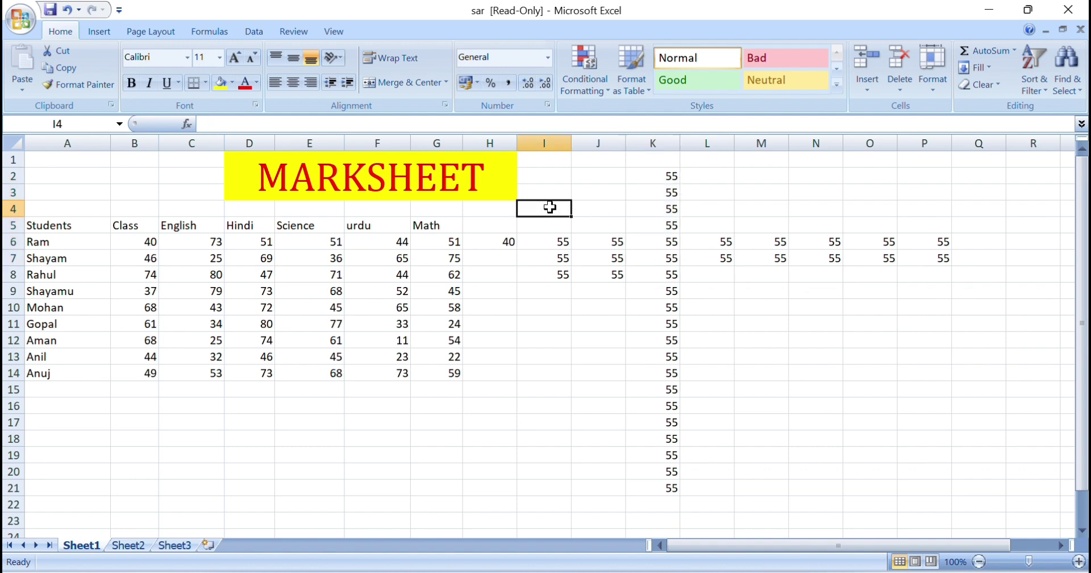
left_click_drag(549, 207, 932, 494)
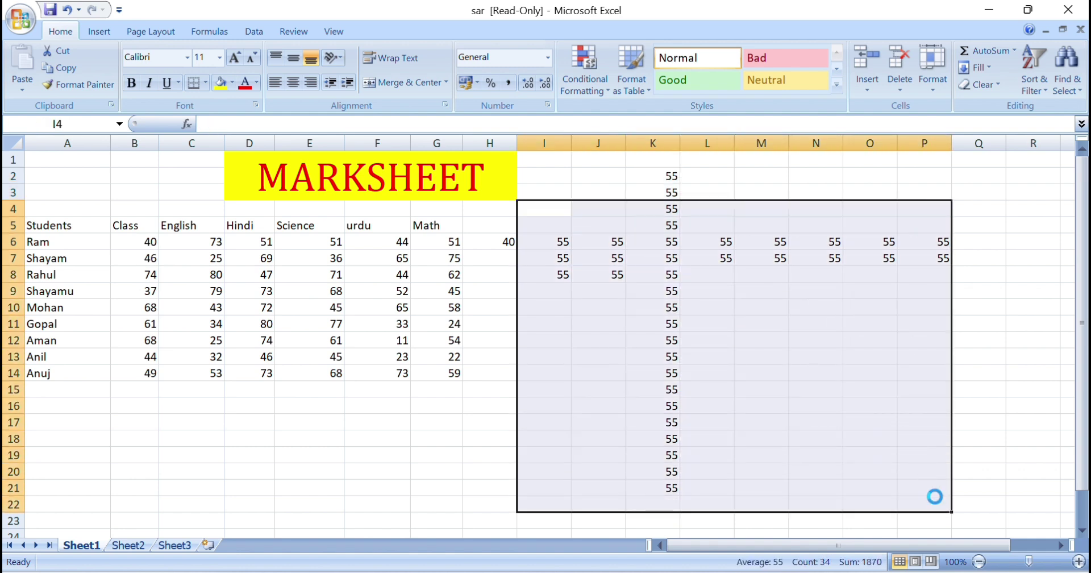
key("Delete")
left_click_drag(629, 162, 671, 201)
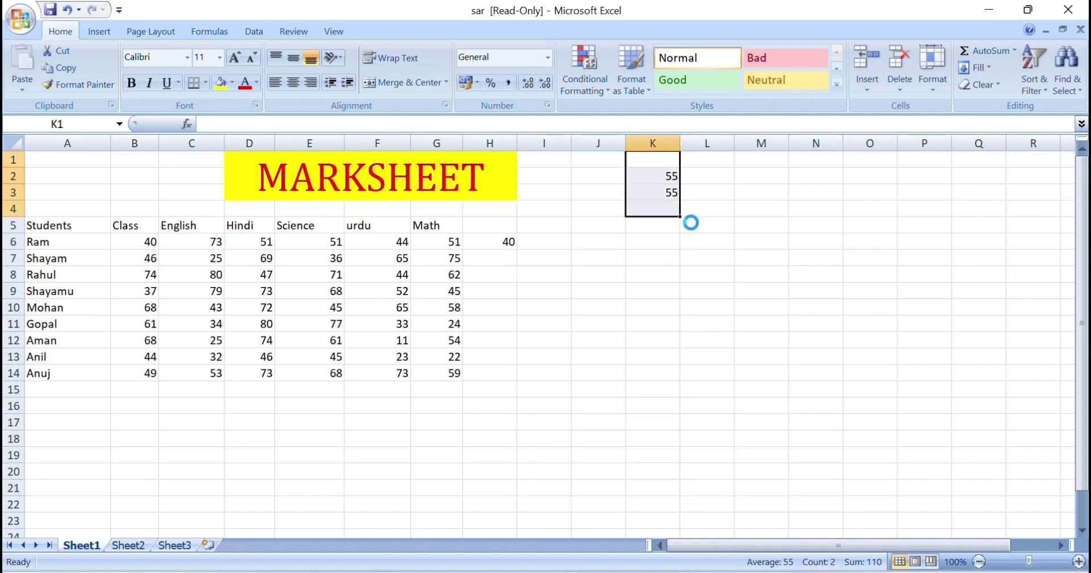
key("Delete")
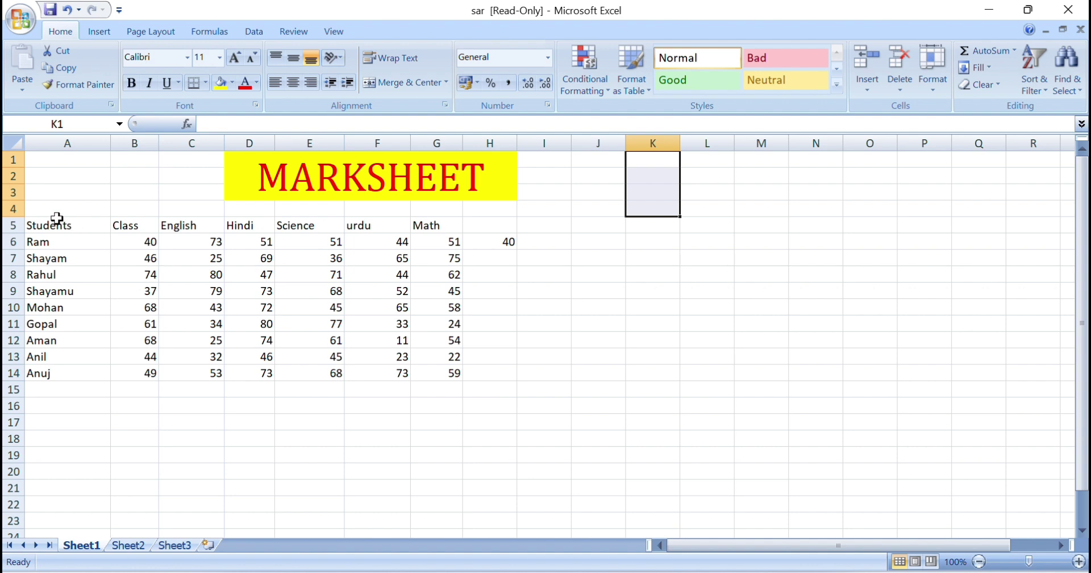
Give the student score table A5:G14 red text and yellow fill
left_click_drag(57, 223, 447, 372)
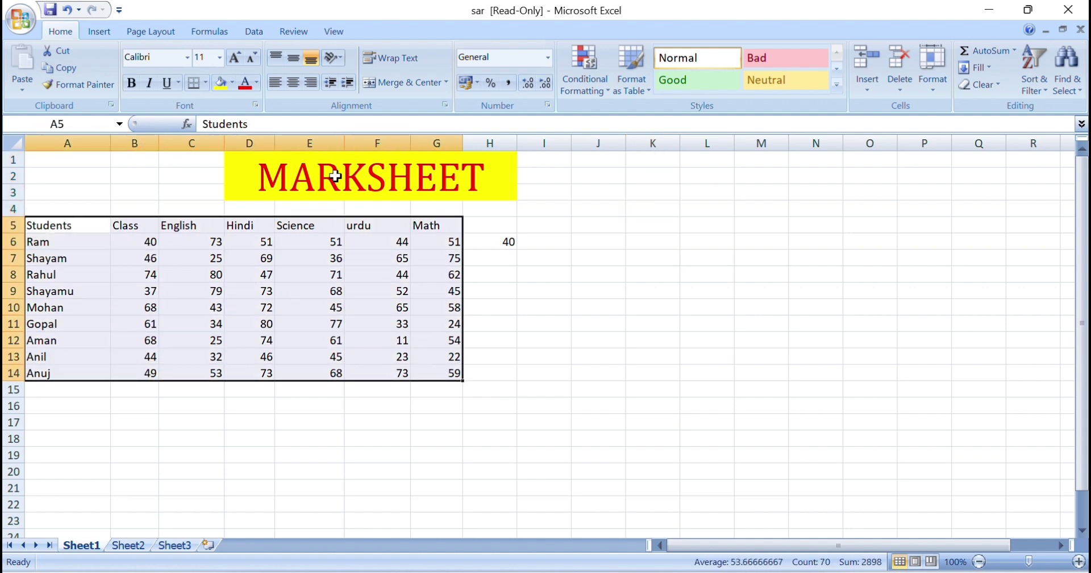
left_click(245, 84)
left_click(216, 83)
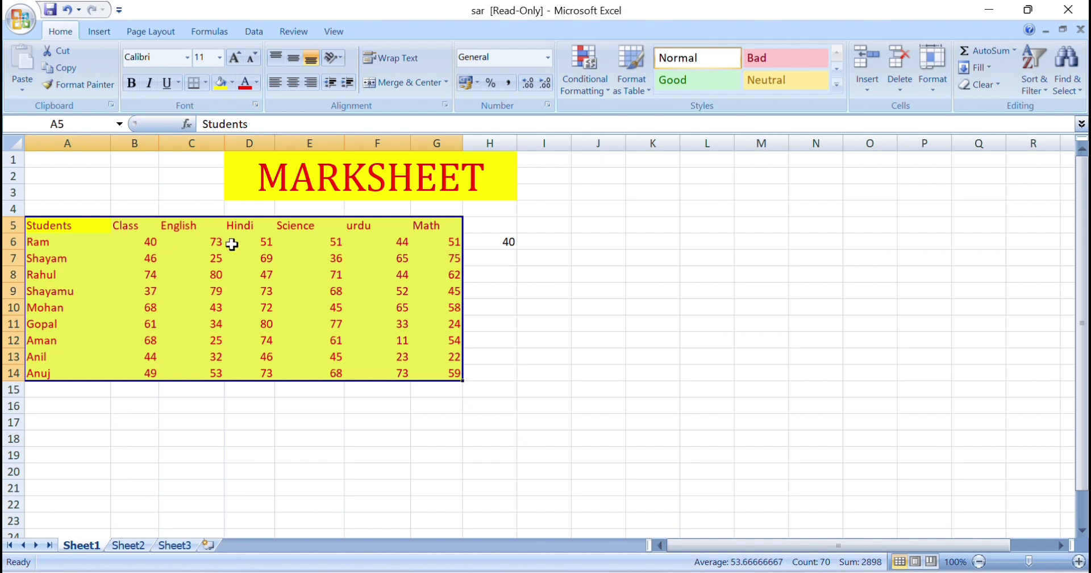
Group Sheet2 together with Sheet1
left_click(129, 545)
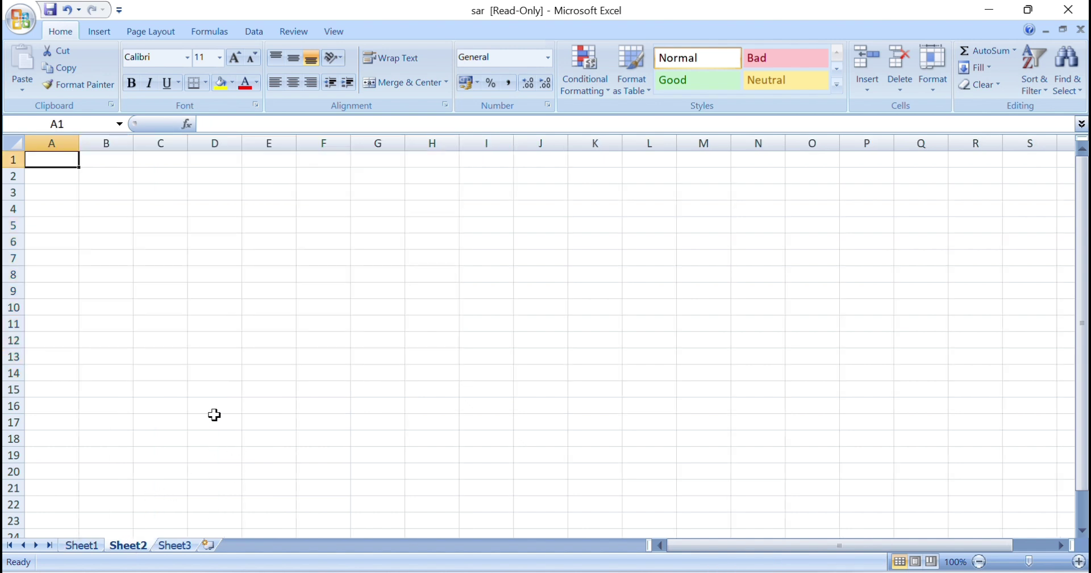
left_click(87, 545)
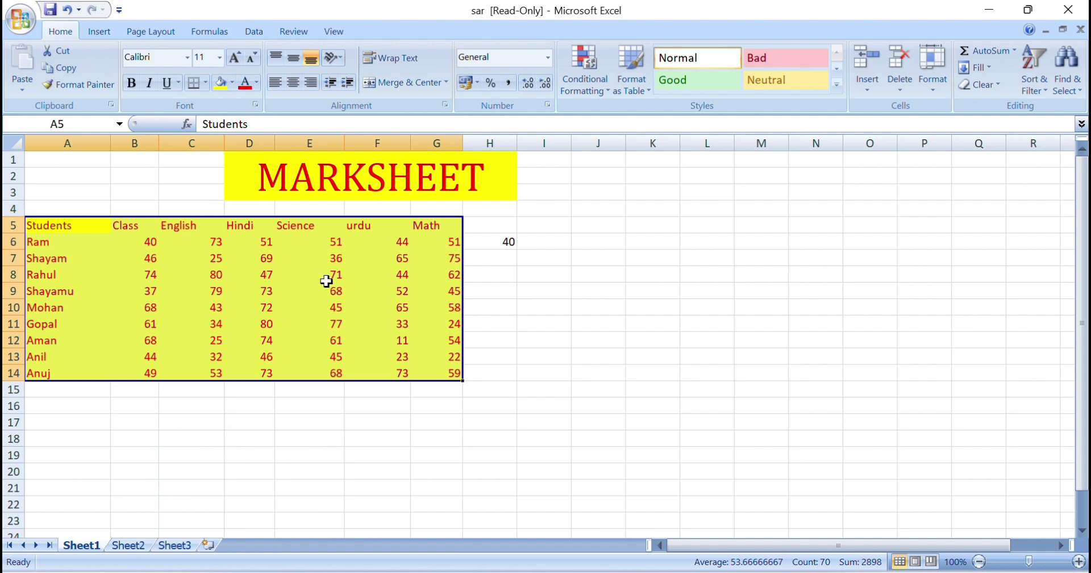
left_click(131, 544)
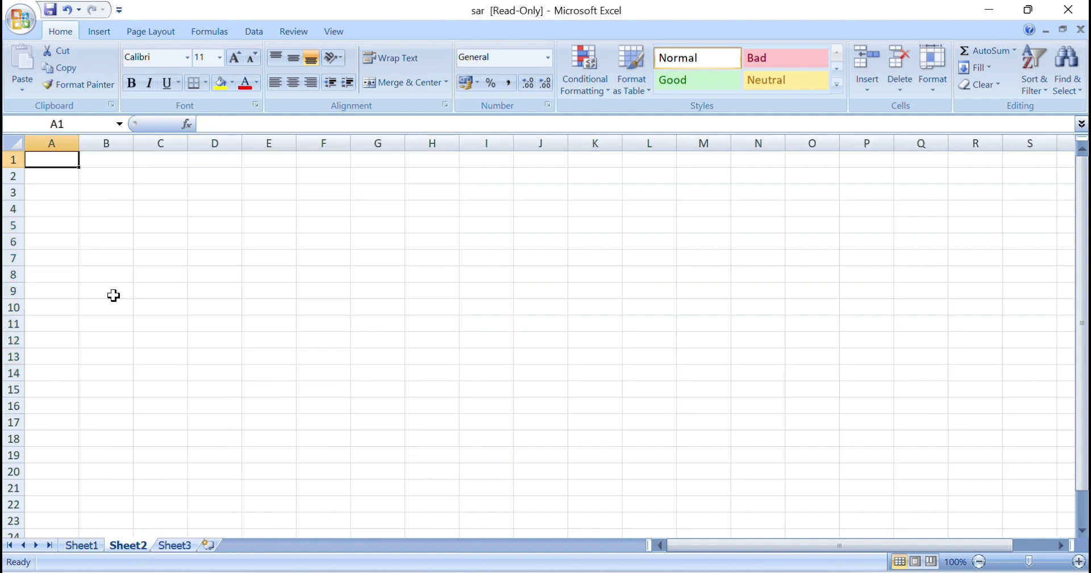
left_click(82, 545)
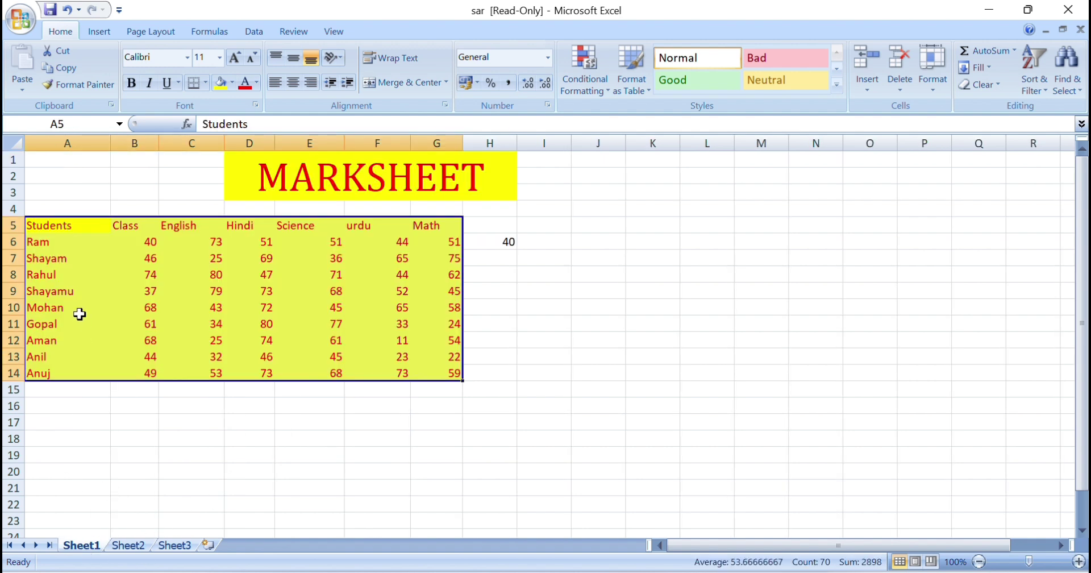
left_click(129, 546, "ctrl")
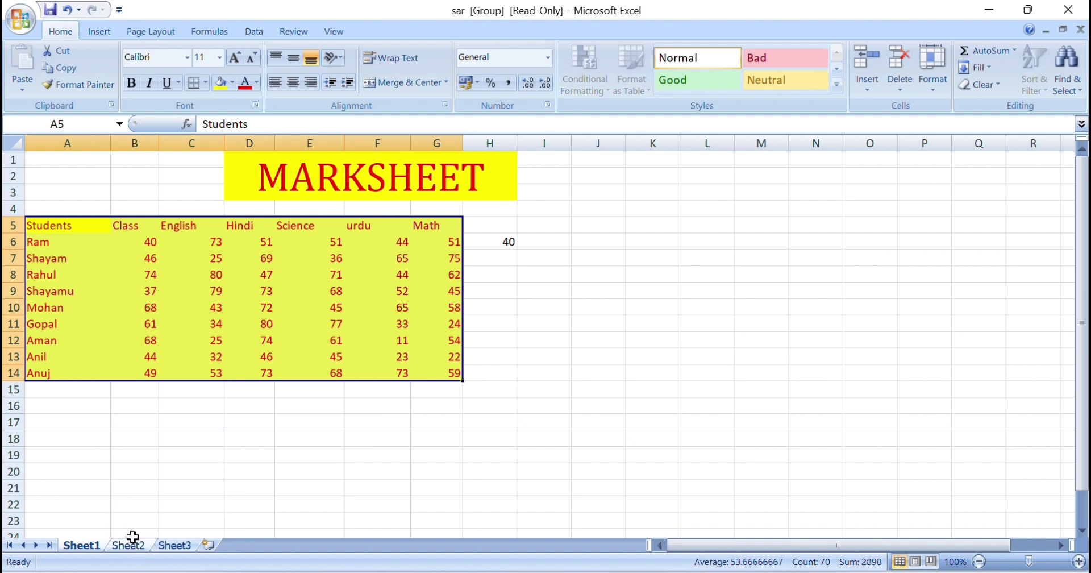
Copy table A5:G14 to Sheet2 via Fill Across Worksheets with All, then view Sheet2
left_click(987, 66)
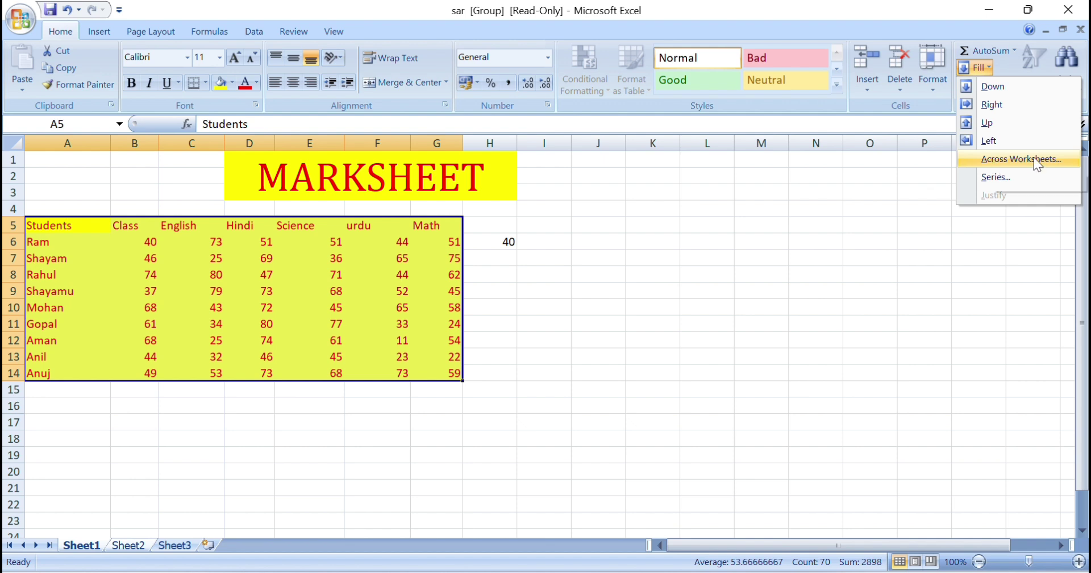
left_click(980, 155)
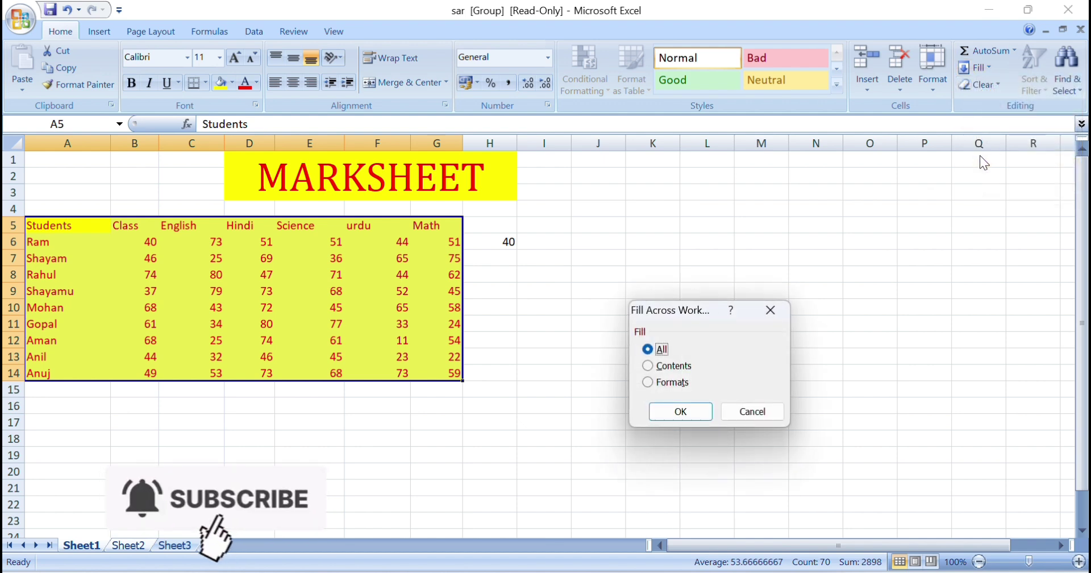
left_click_drag(665, 317, 631, 243)
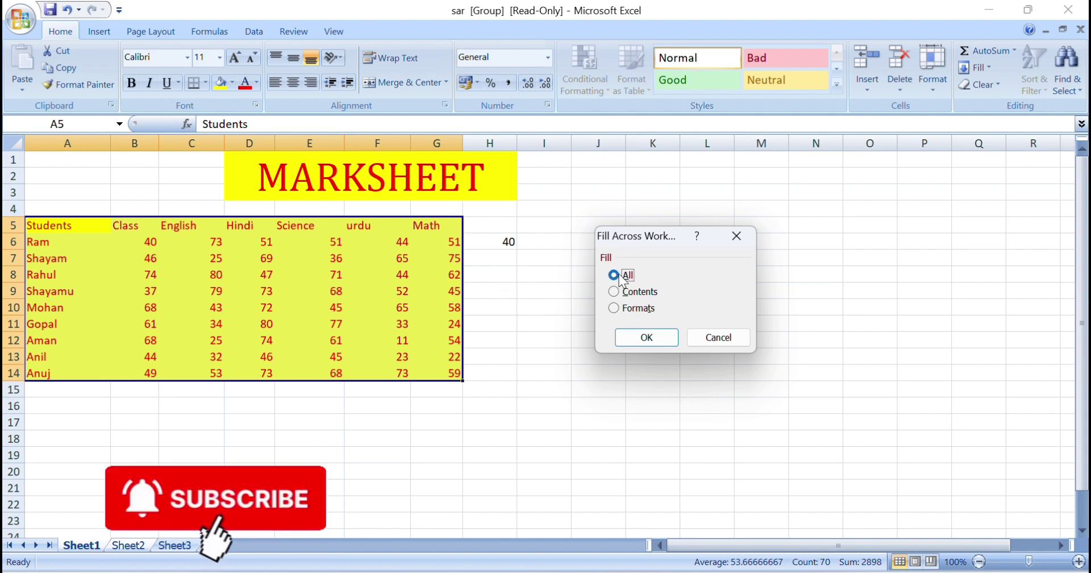
left_click(646, 338)
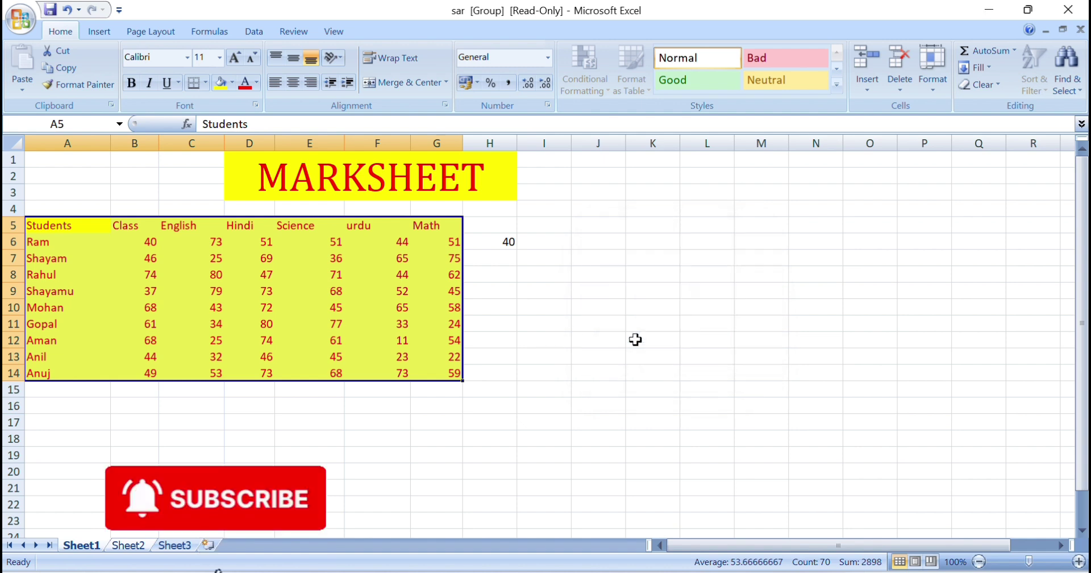
left_click(129, 544)
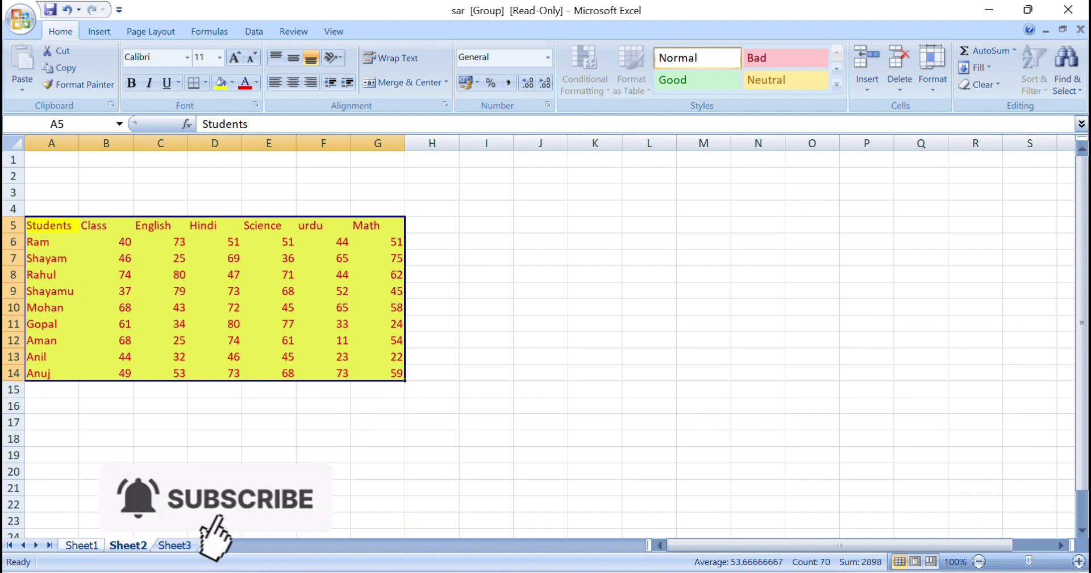
Return to Sheet1, look over the Series settings without filling, and select L5
left_click(99, 545)
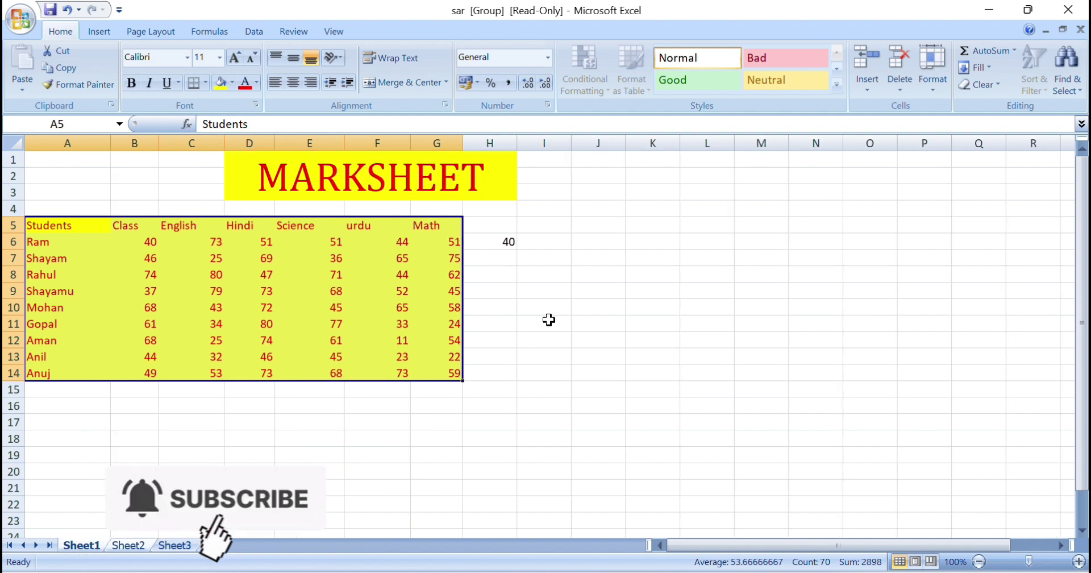
left_click(990, 70)
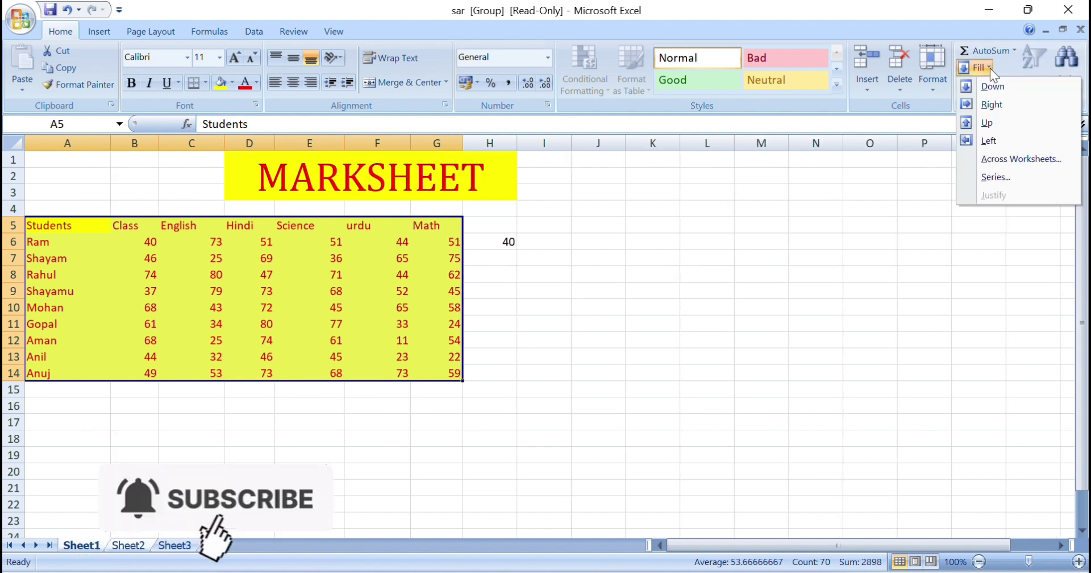
left_click(1002, 179)
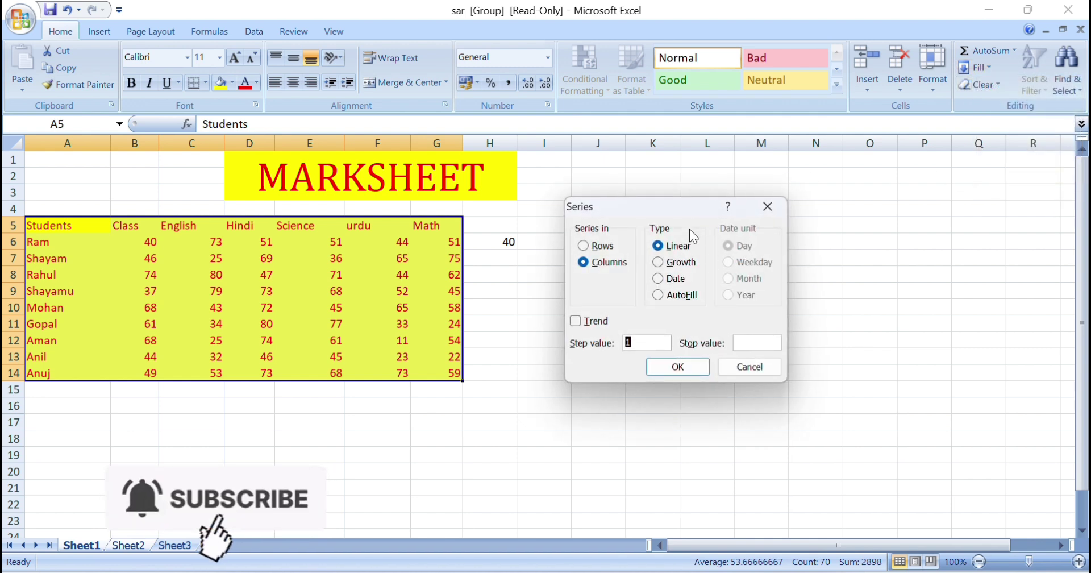
left_click_drag(686, 213, 822, 159)
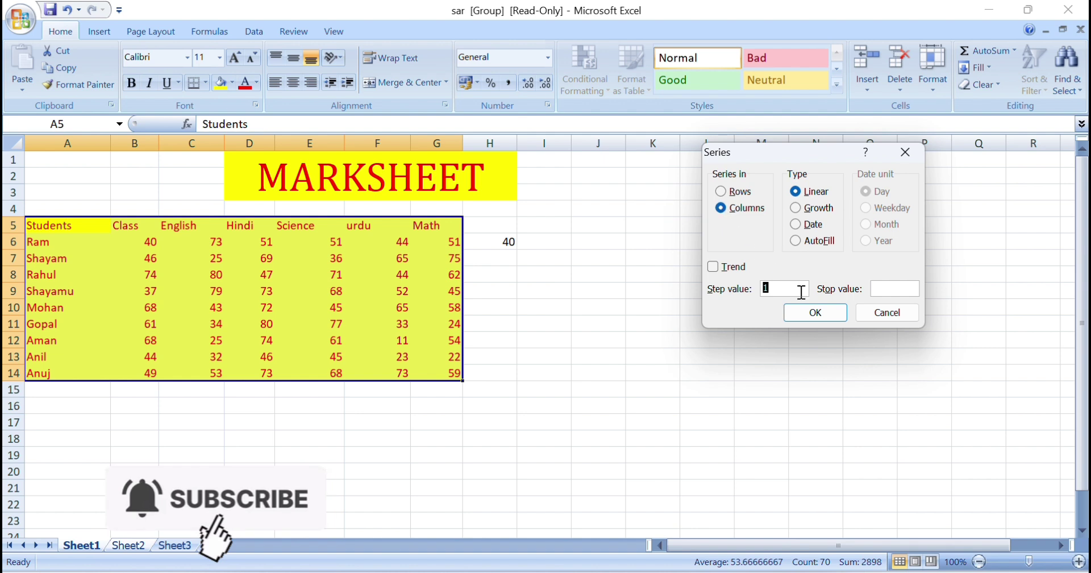
left_click(886, 312)
left_click(695, 227)
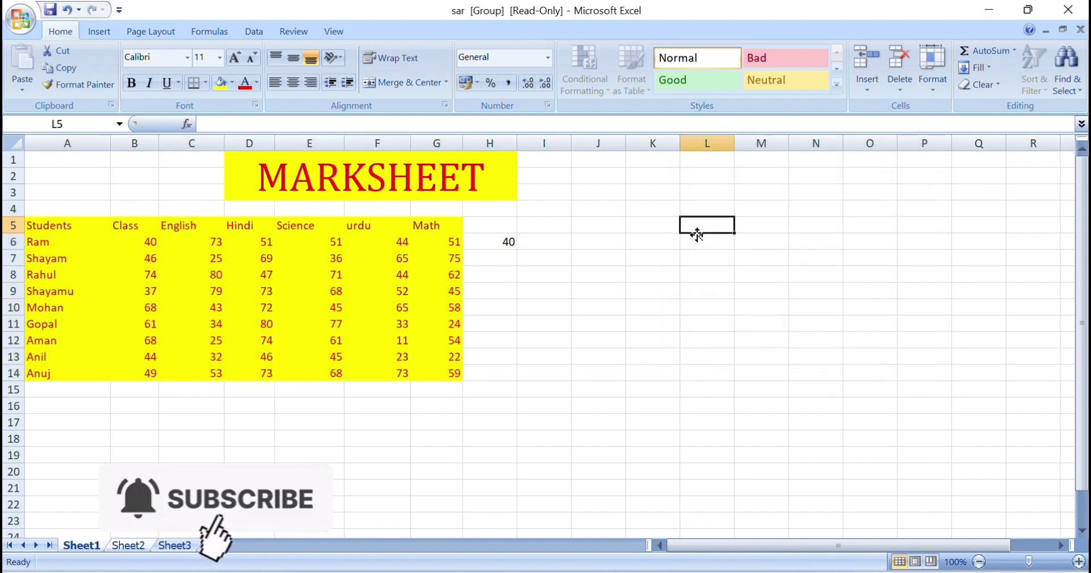
Enter 1 in L5 and fill L5:L23 with a linear column series, stop value 50
type("1")
key("Tab")
left_click_drag(699, 226, 701, 511)
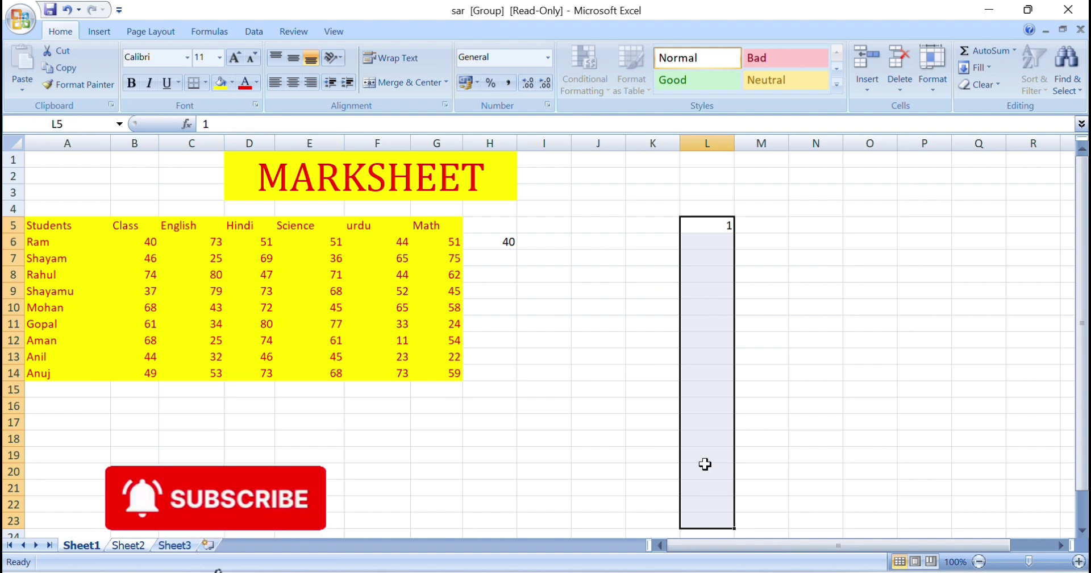
left_click(985, 70)
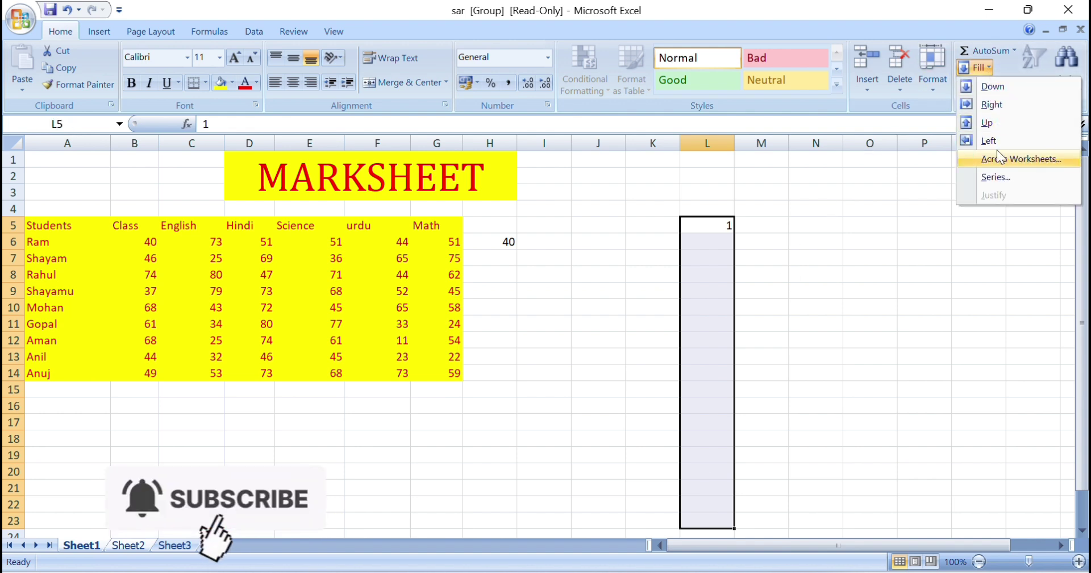
left_click(997, 176)
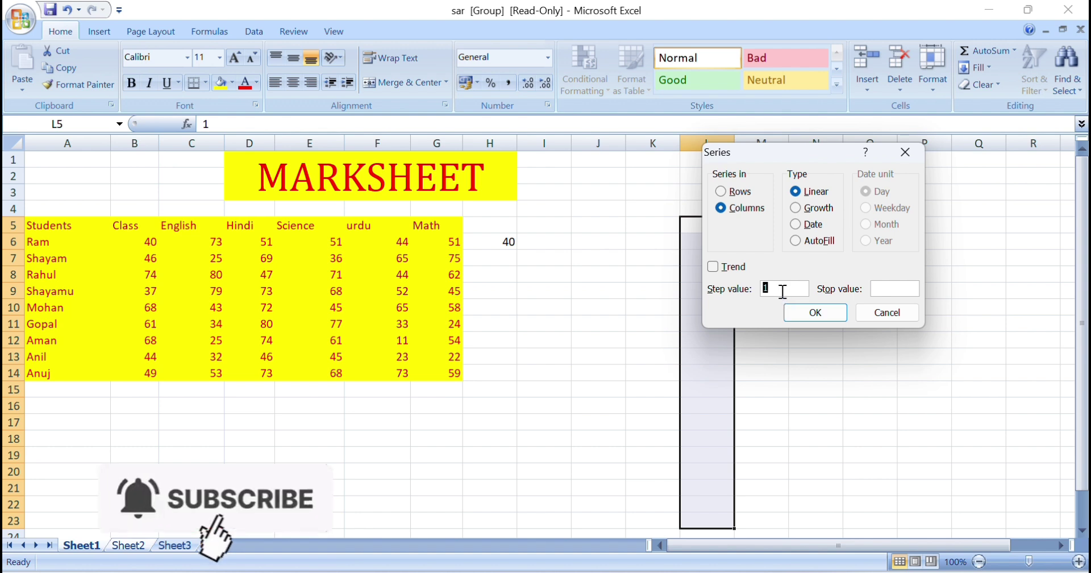
left_click(885, 288)
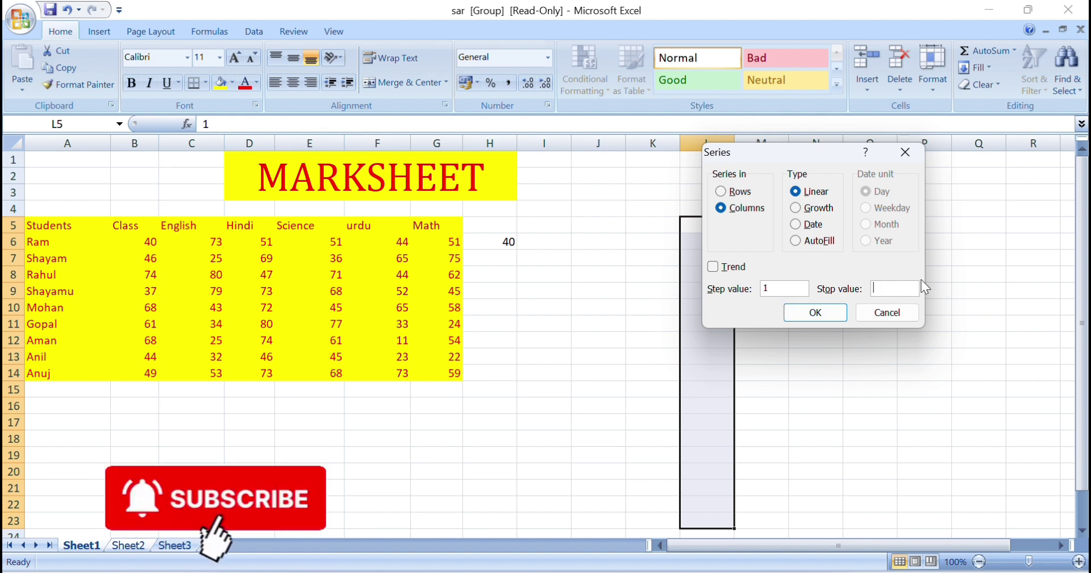
type("50")
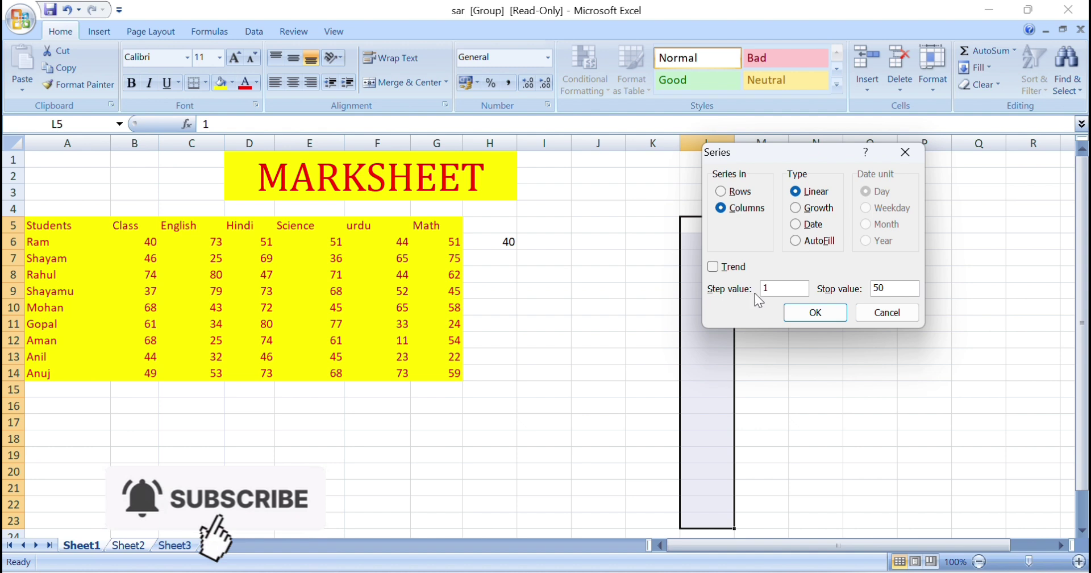
left_click_drag(766, 154, 807, 149)
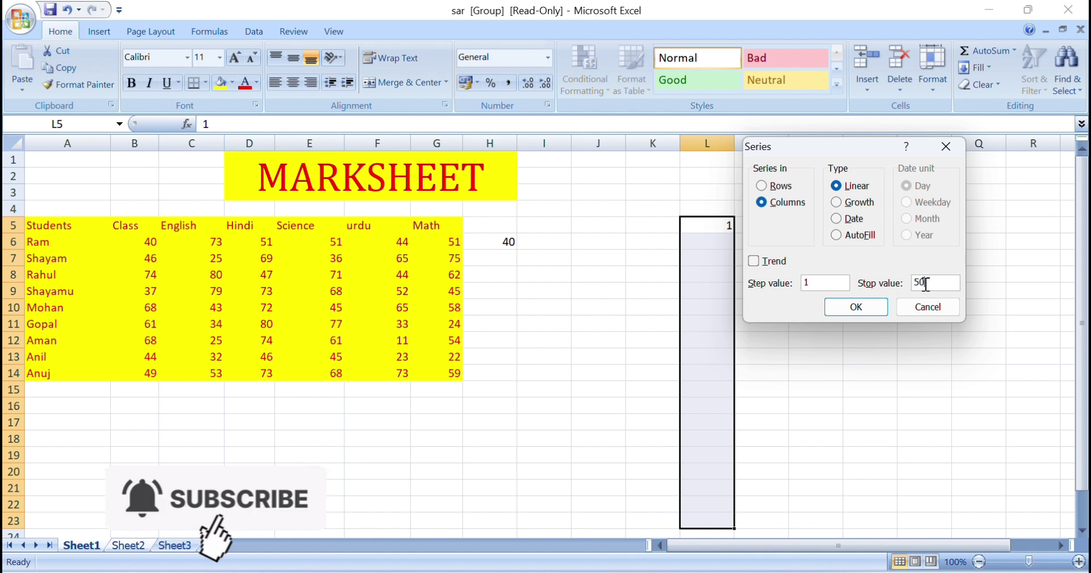
left_click(847, 305)
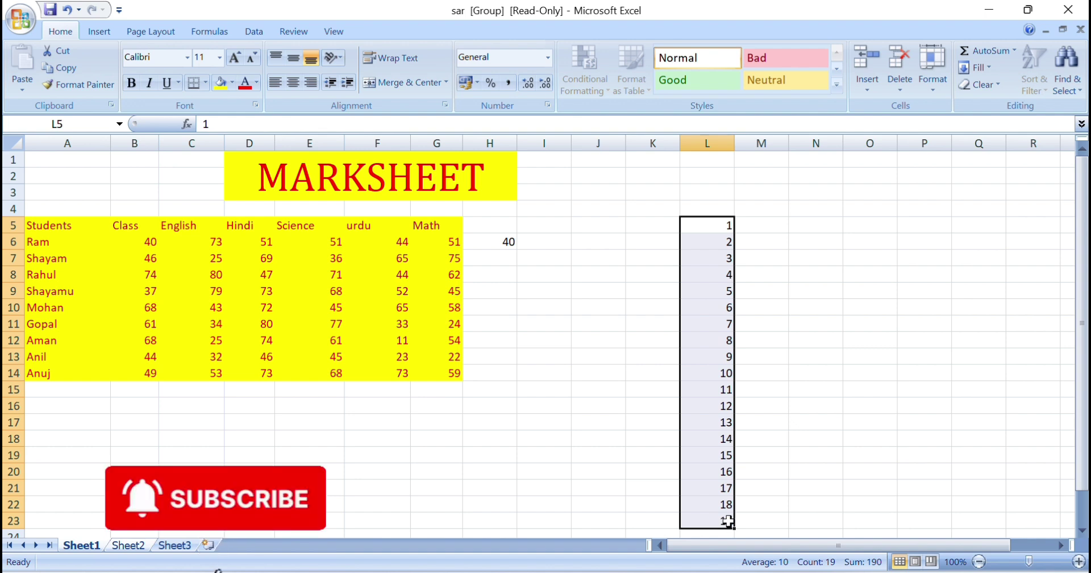
Enter 1 in M5 and fill column M with a step-2 linear series, stop value 55
left_click(766, 227)
type("1")
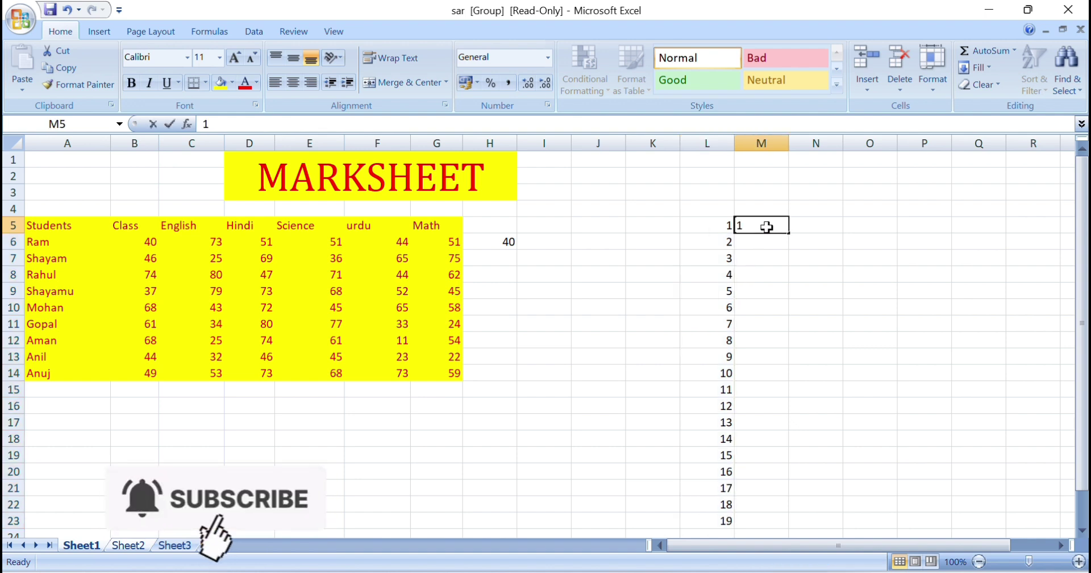
key("Return")
left_click_drag(752, 227, 761, 532)
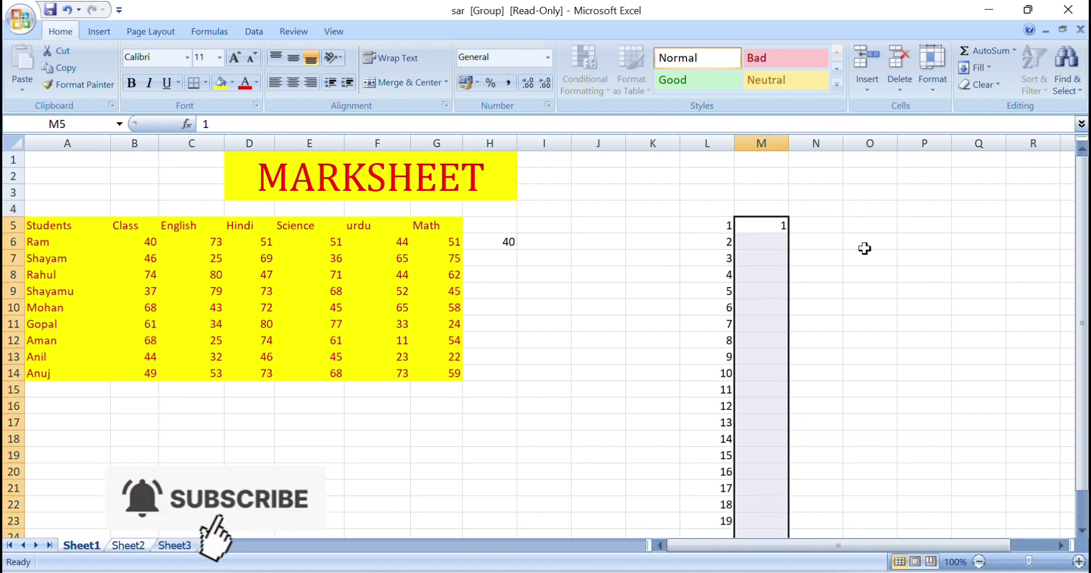
left_click(990, 68)
left_click(997, 178)
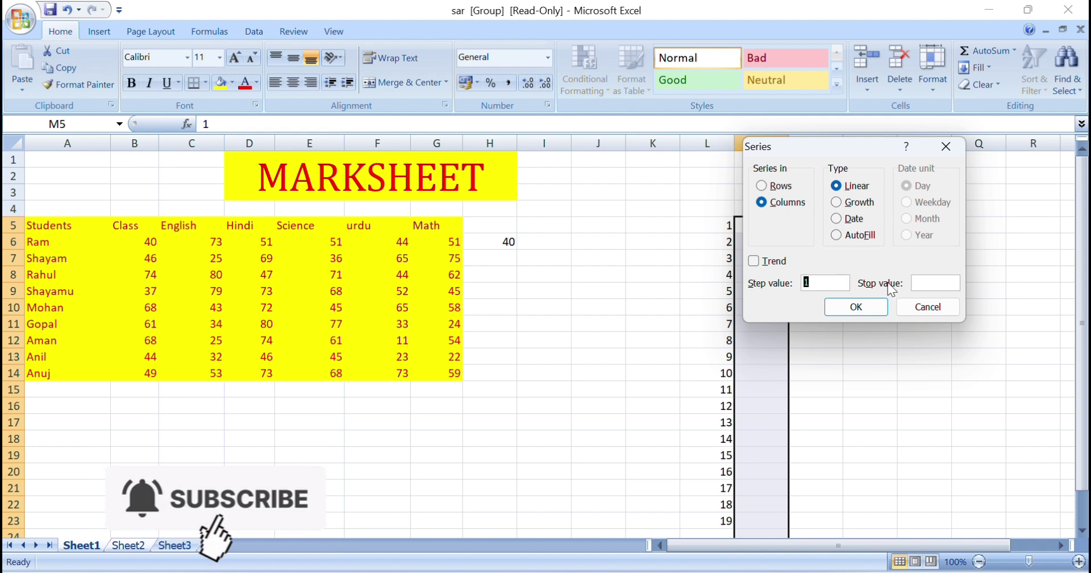
left_click(936, 282)
type("55")
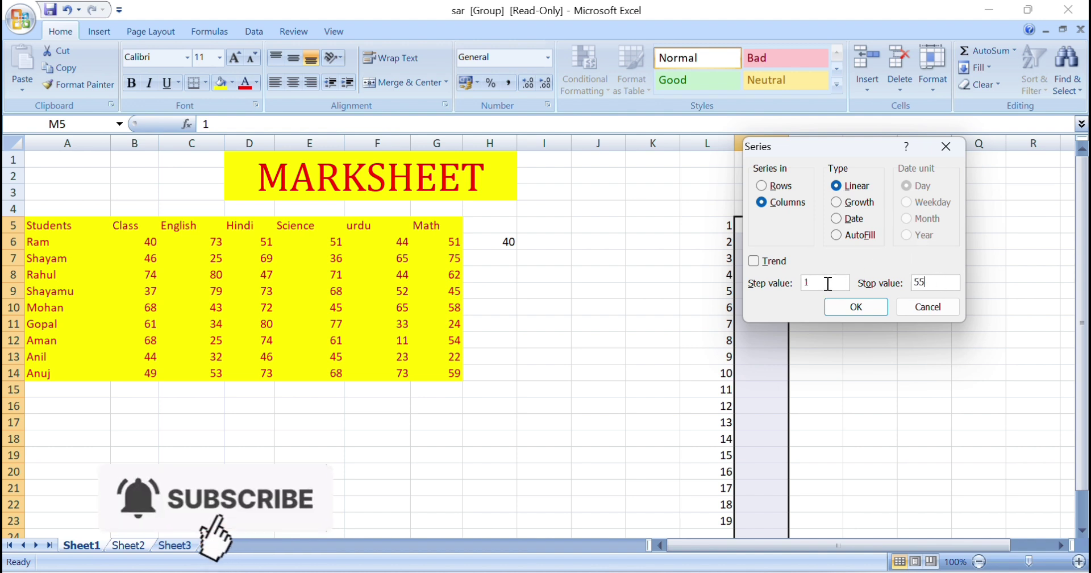
left_click_drag(828, 282, 774, 282)
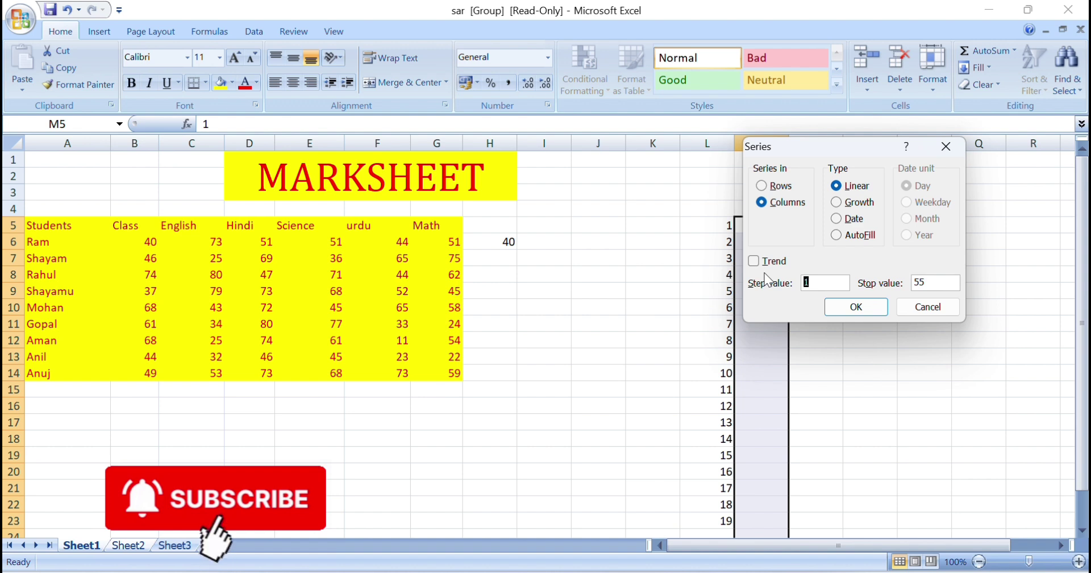
type("2")
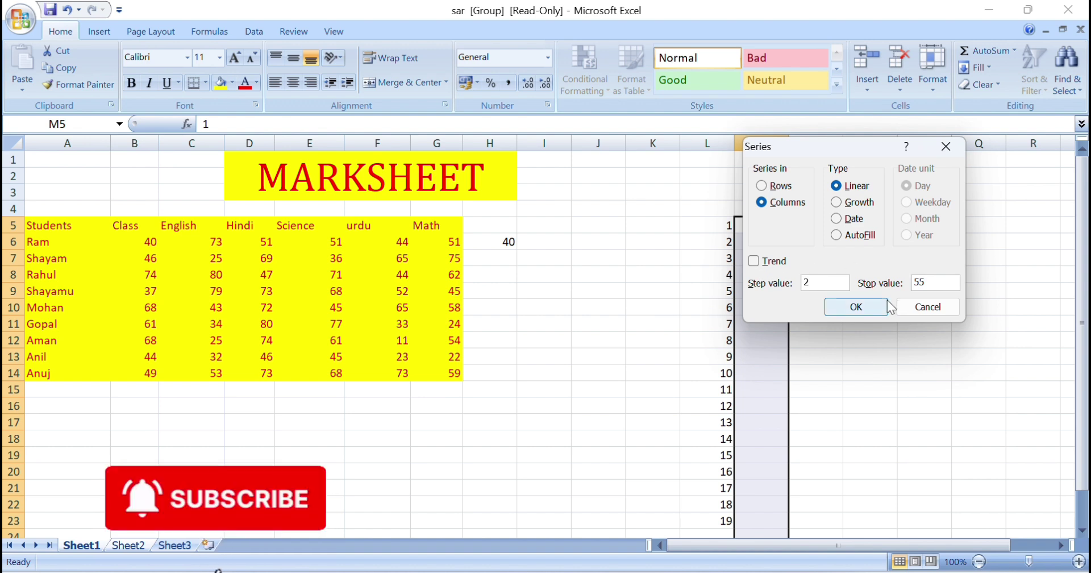
left_click(870, 309)
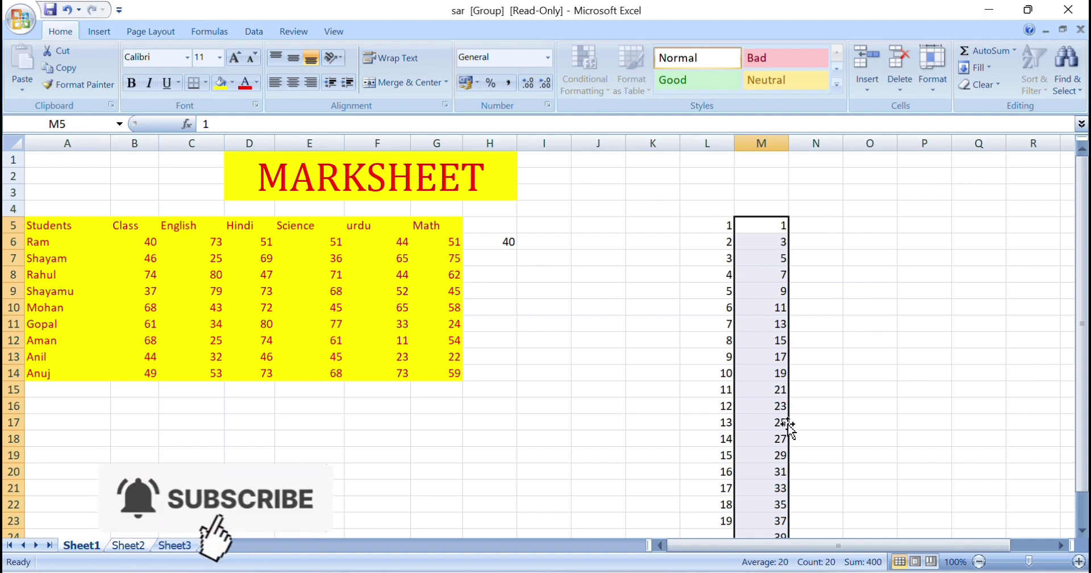
left_click(818, 226)
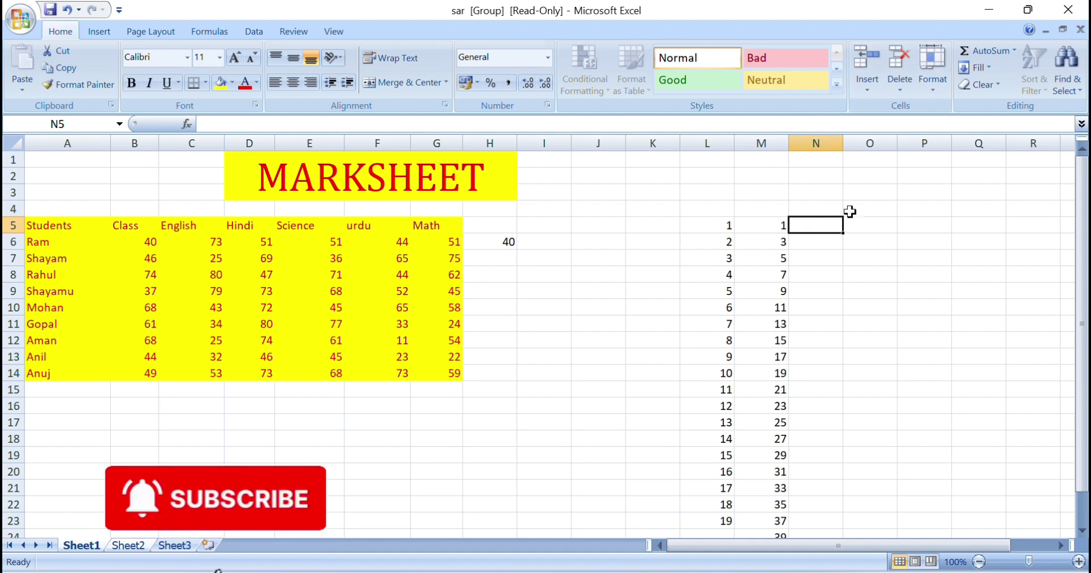
Enter 1 in L4 and fill L4:R4 with a linear row series stopping at 7
left_click(715, 202)
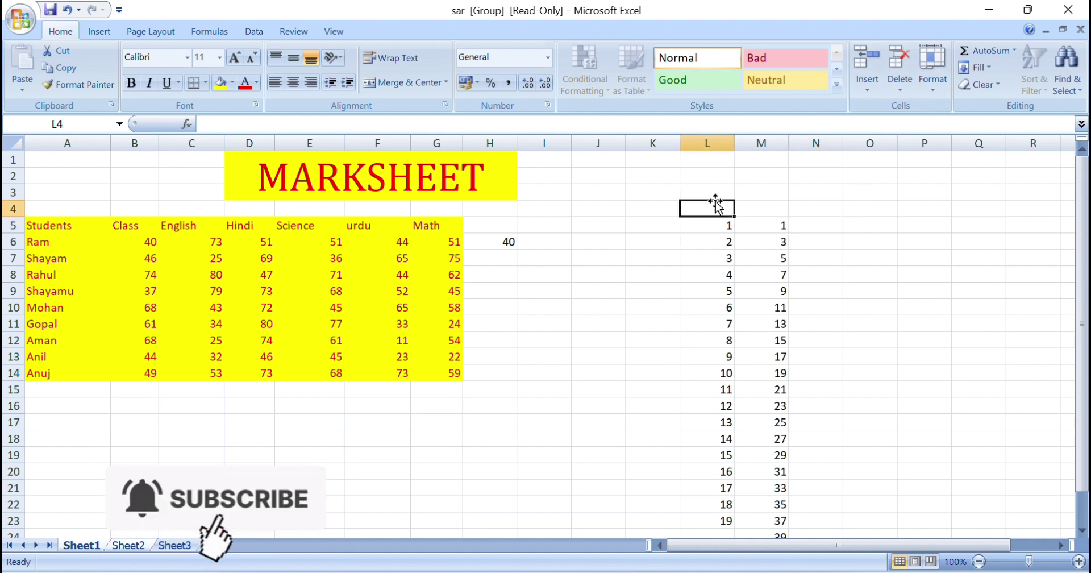
type("1")
left_click(664, 289)
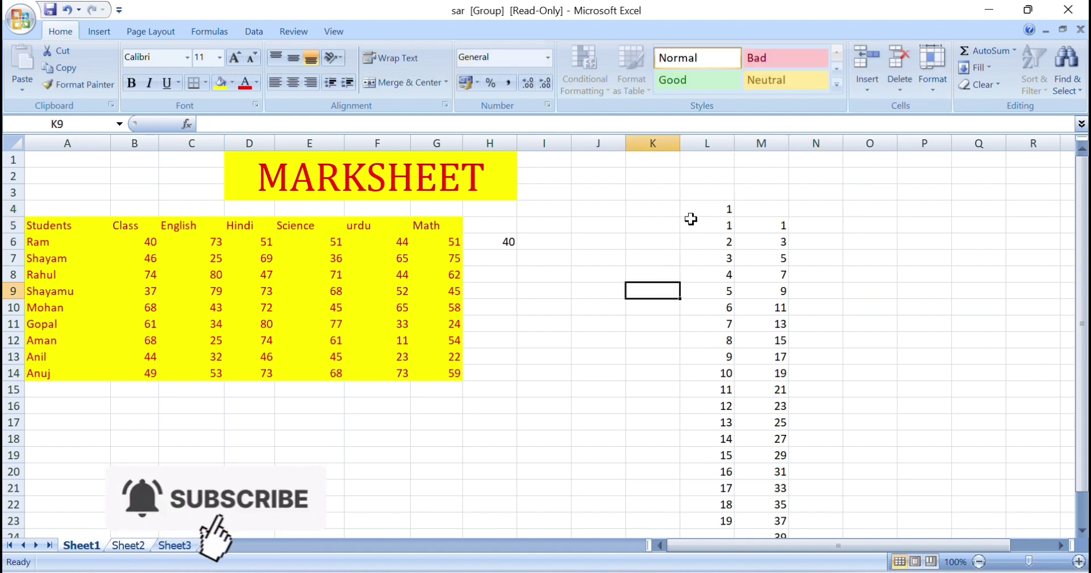
left_click_drag(705, 209, 1029, 209)
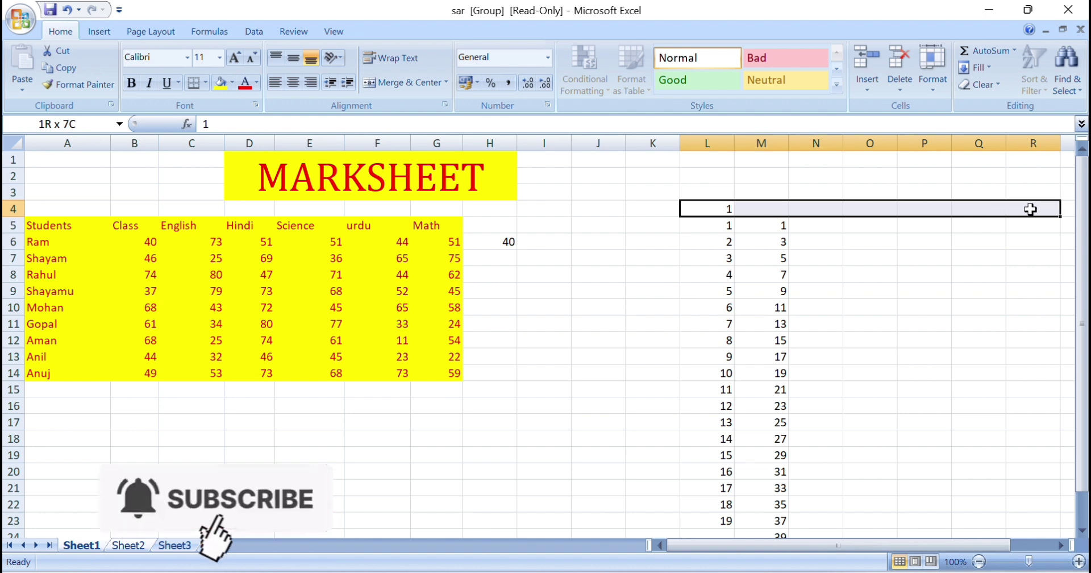
left_click(978, 68)
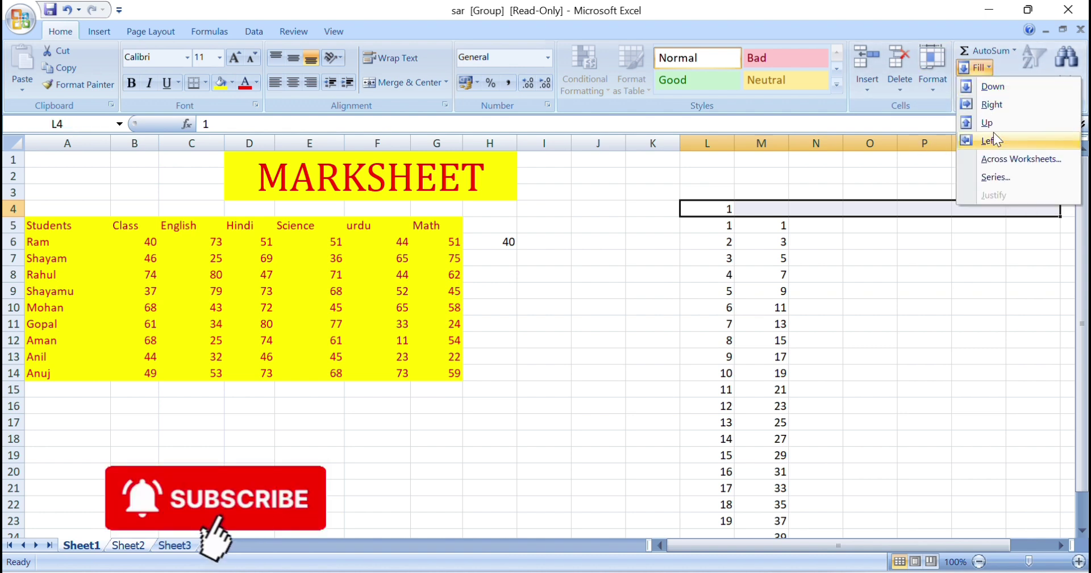
left_click(995, 176)
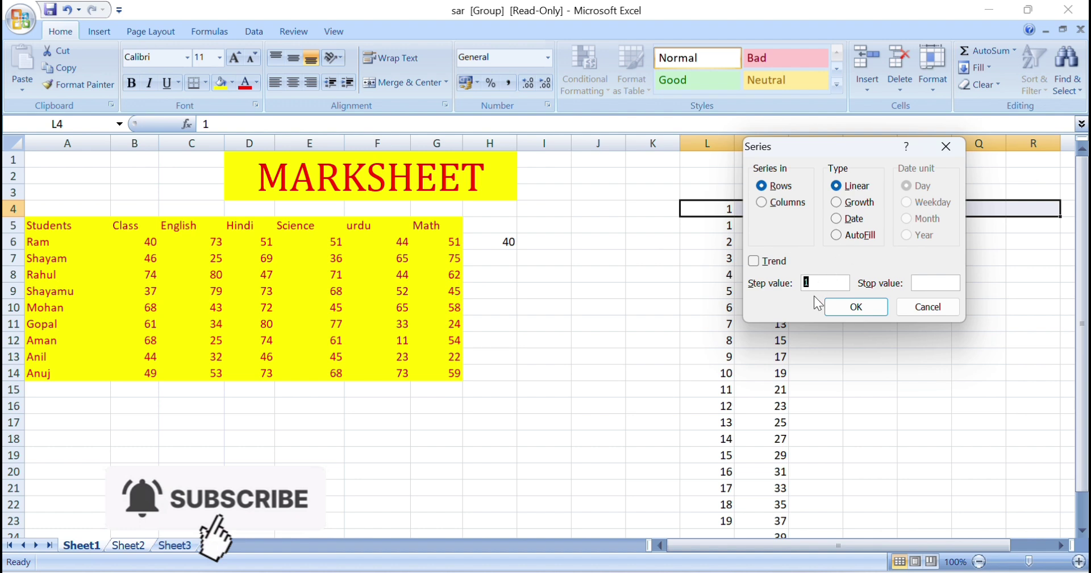
left_click(932, 283)
type("7")
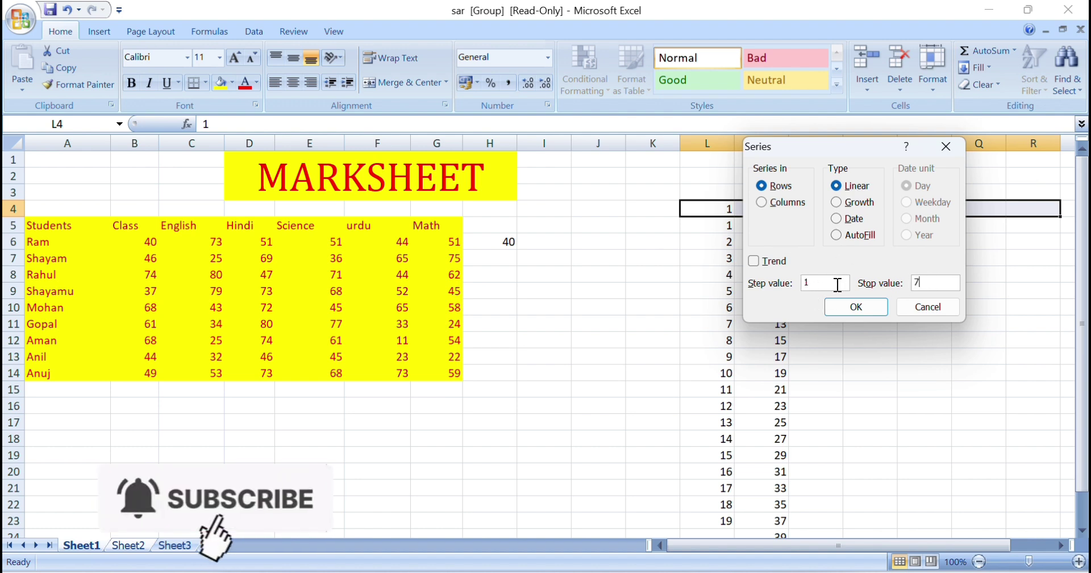
left_click(855, 306)
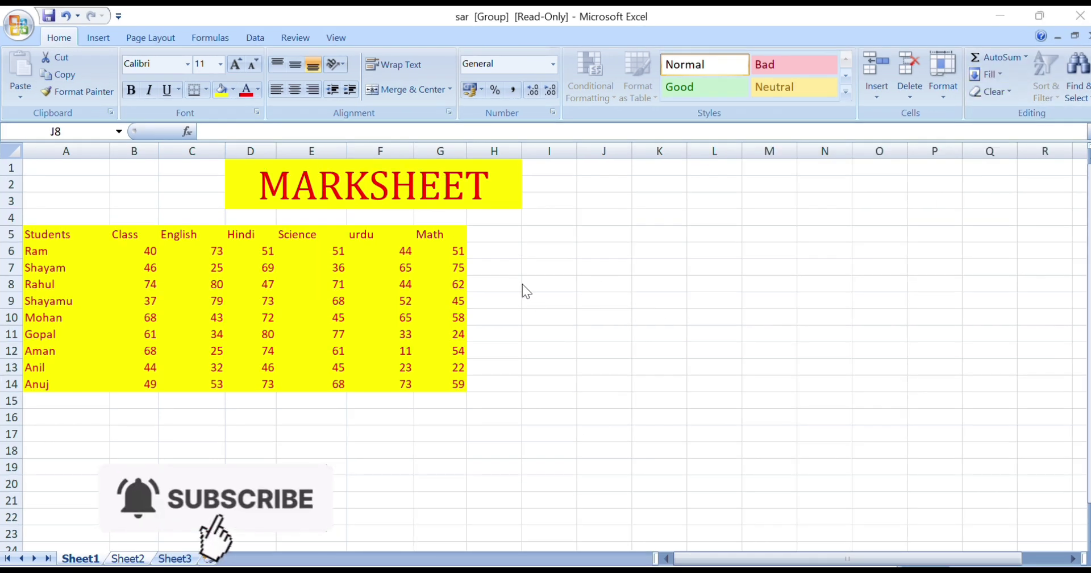
Enter the starting value 2 in J8
left_click(1001, 73)
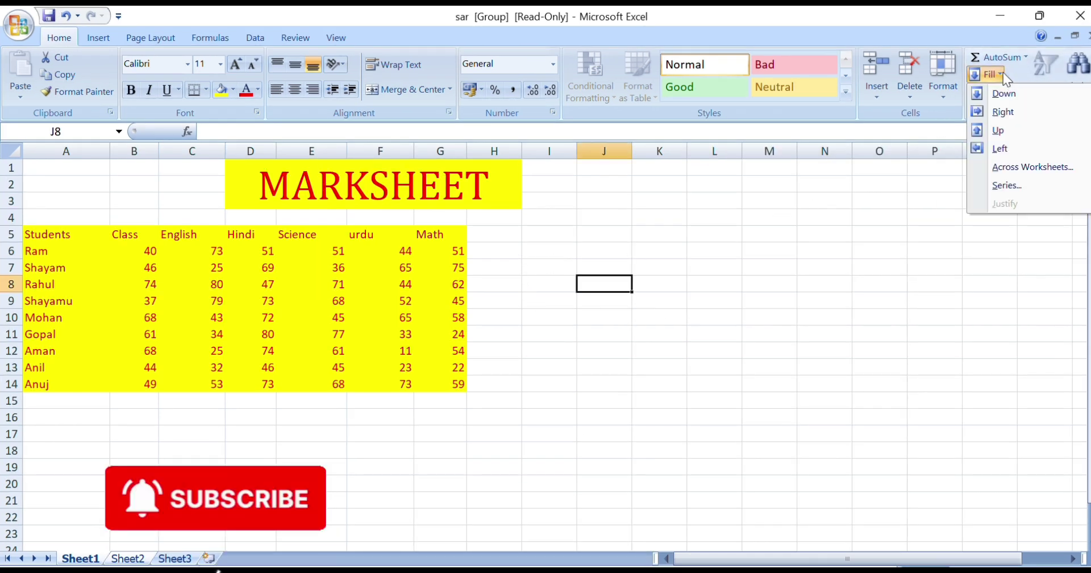
left_click(1006, 185)
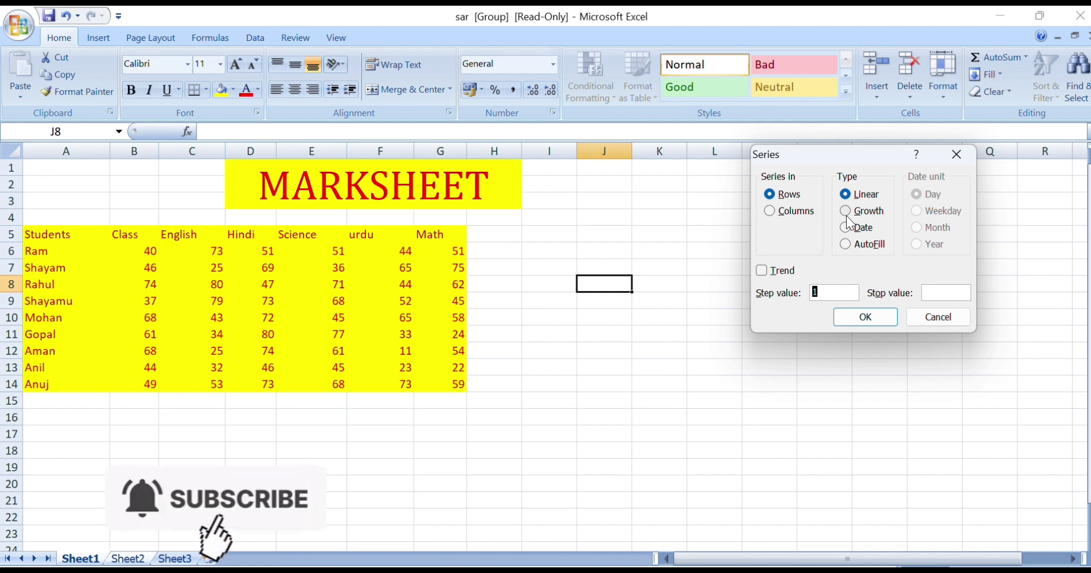
left_click(945, 317)
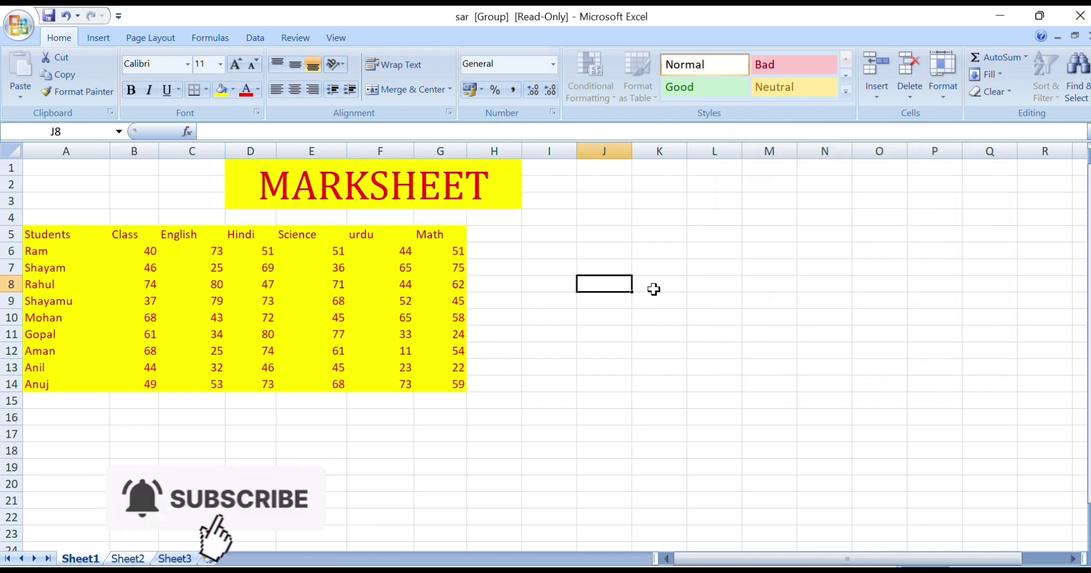
type("2")
key("Return")
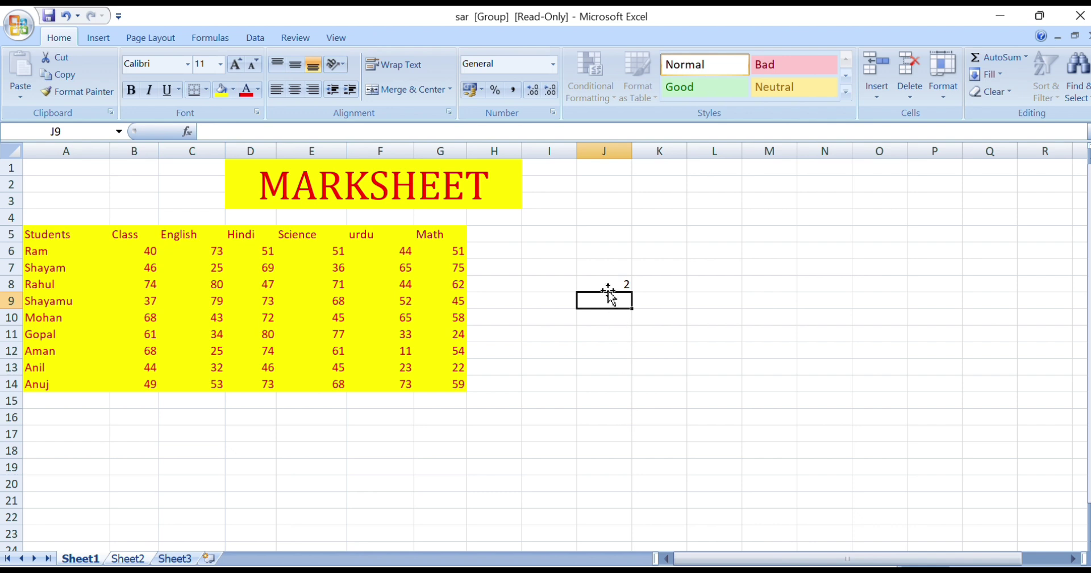
Fill J8:J21 with a Growth column series, step 2, doubling up to 256
left_click_drag(606, 281, 621, 499)
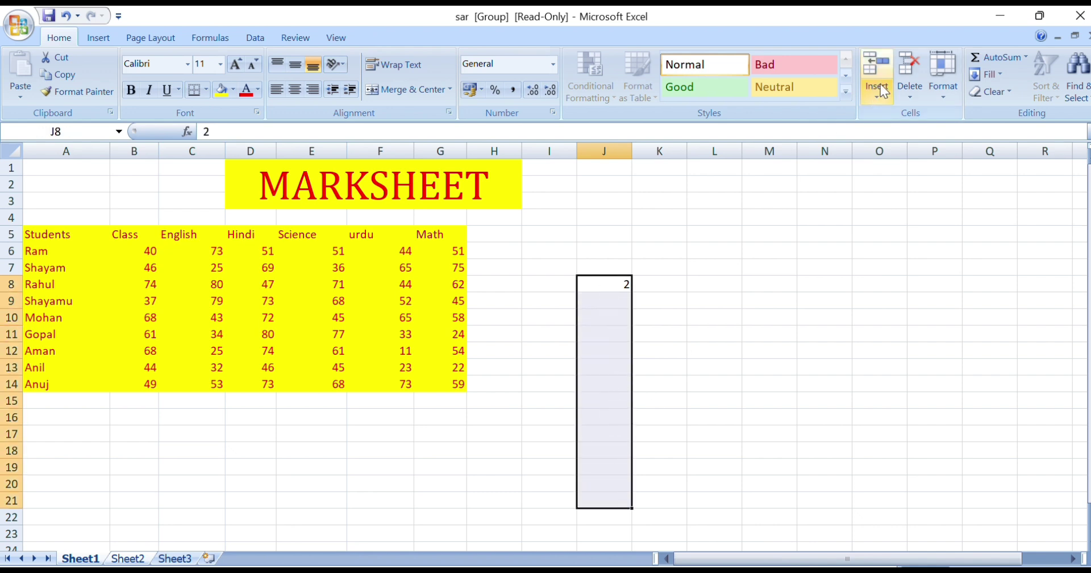
left_click(988, 74)
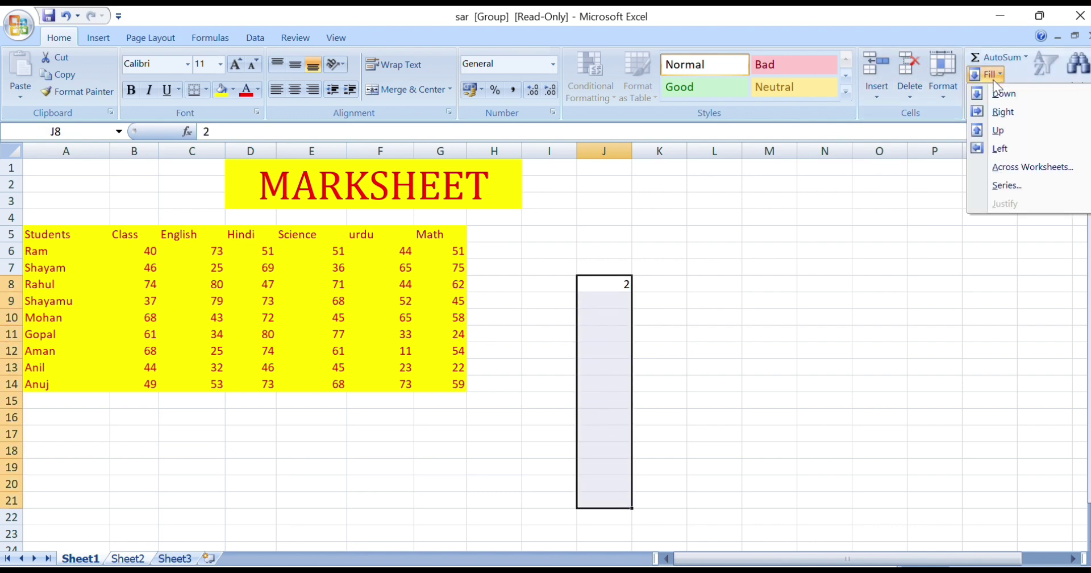
left_click(999, 185)
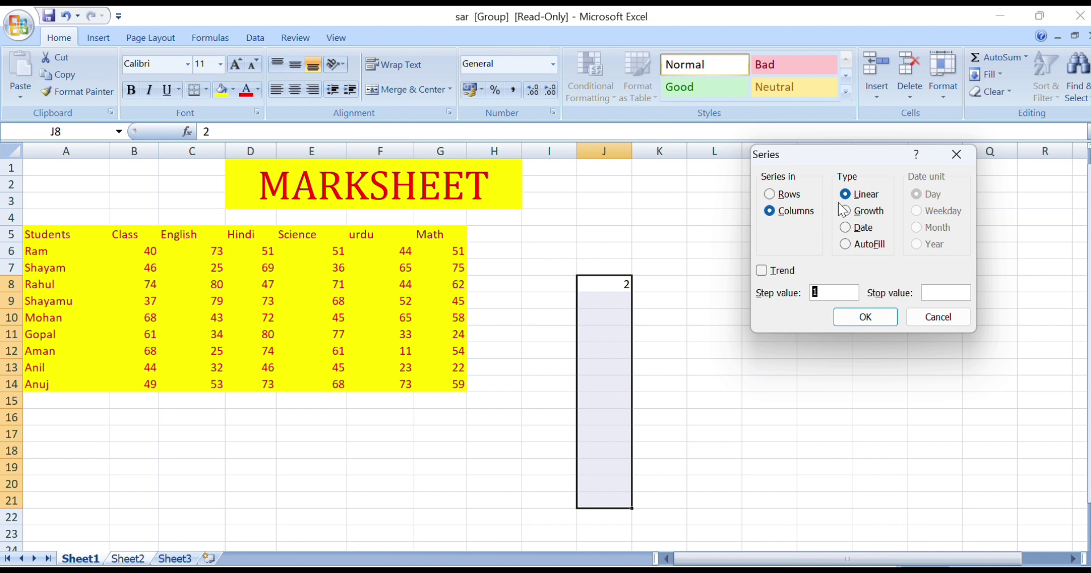
left_click(859, 216)
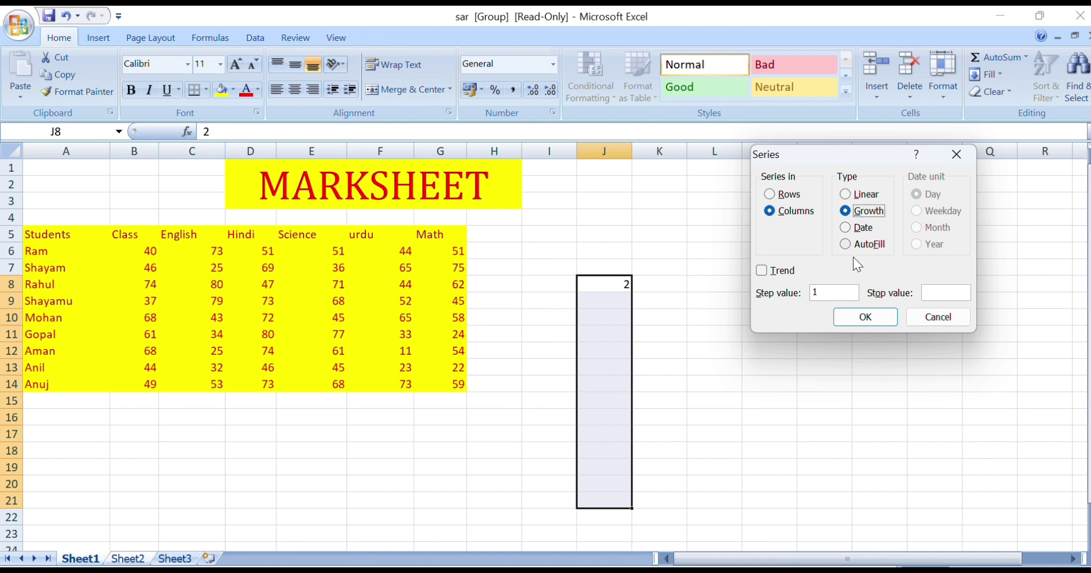
left_click(817, 289)
left_click(878, 320)
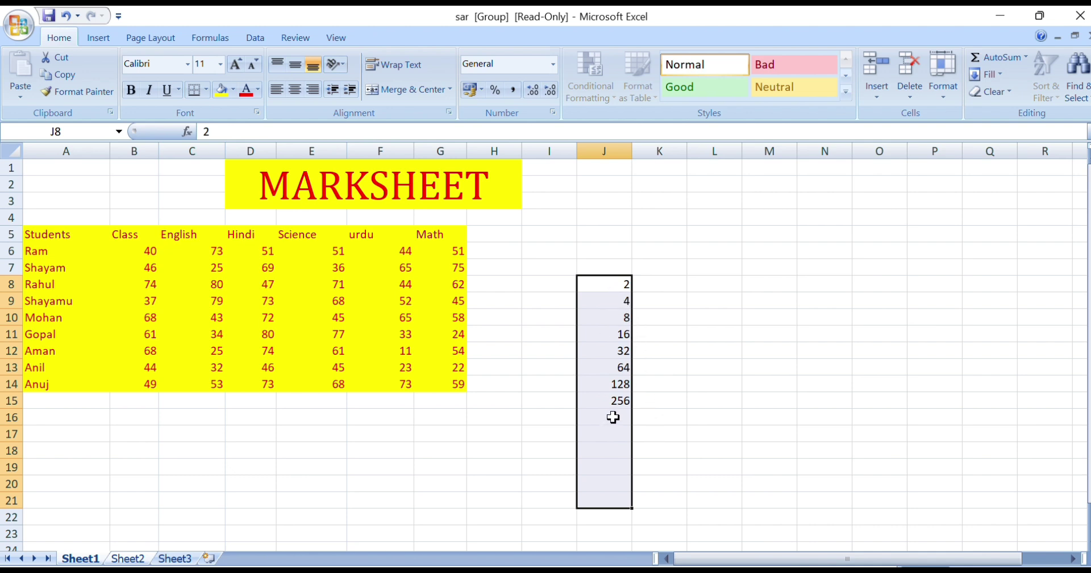
Select K8 and bring up the Series settings again
left_click(669, 285)
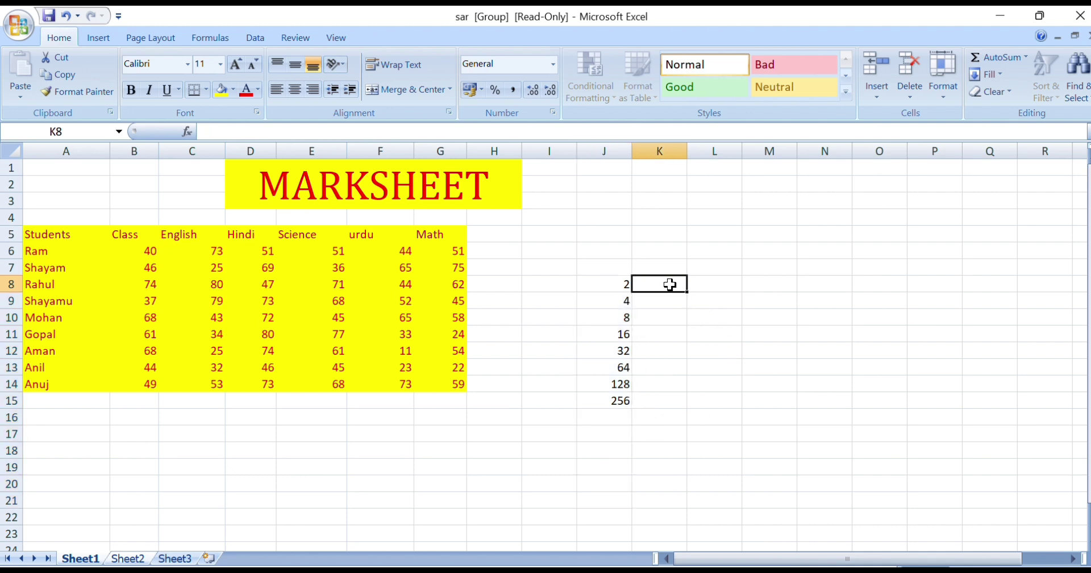
left_click(987, 75)
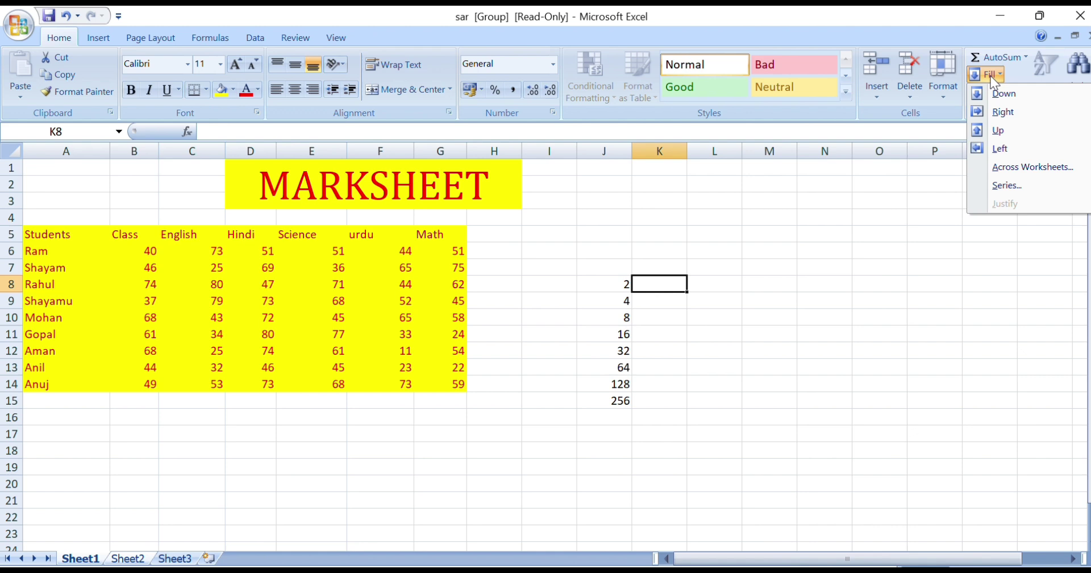
left_click(1004, 185)
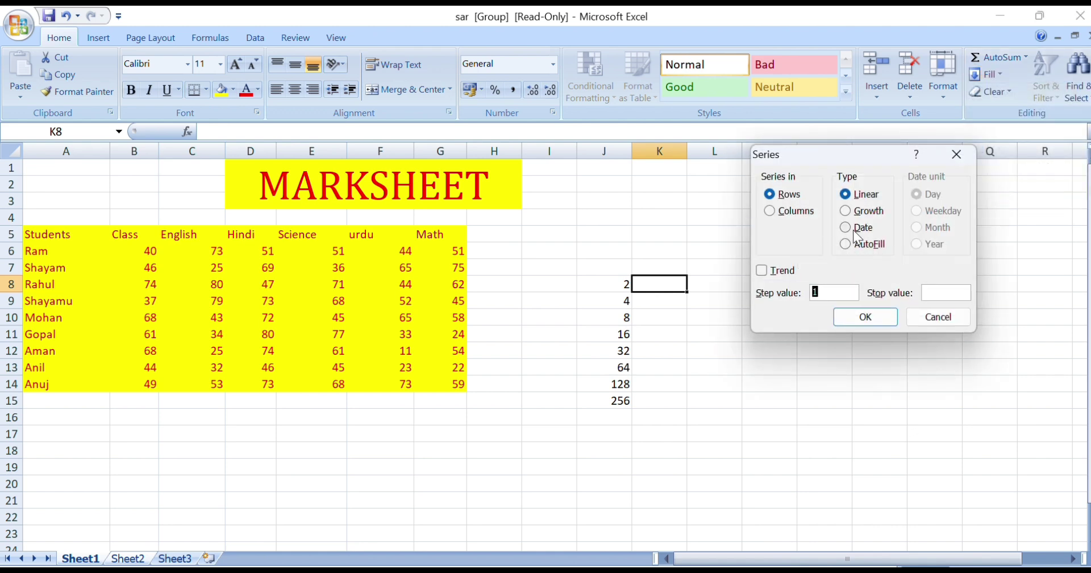
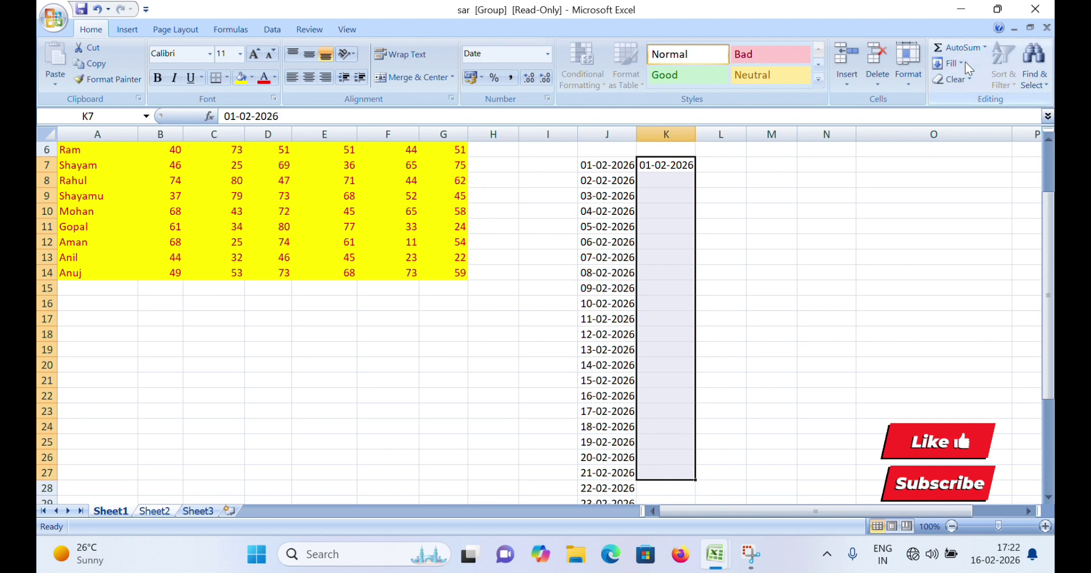
Fill column K with a weekday-only date series ending at 25-02-2026
left_click(961, 62)
left_click(973, 164)
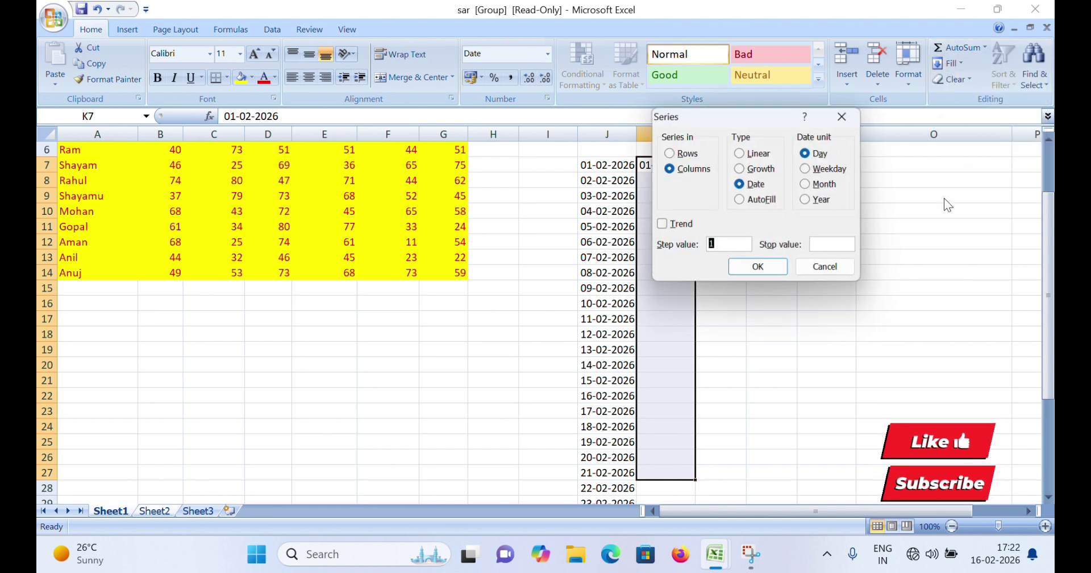
left_click(825, 168)
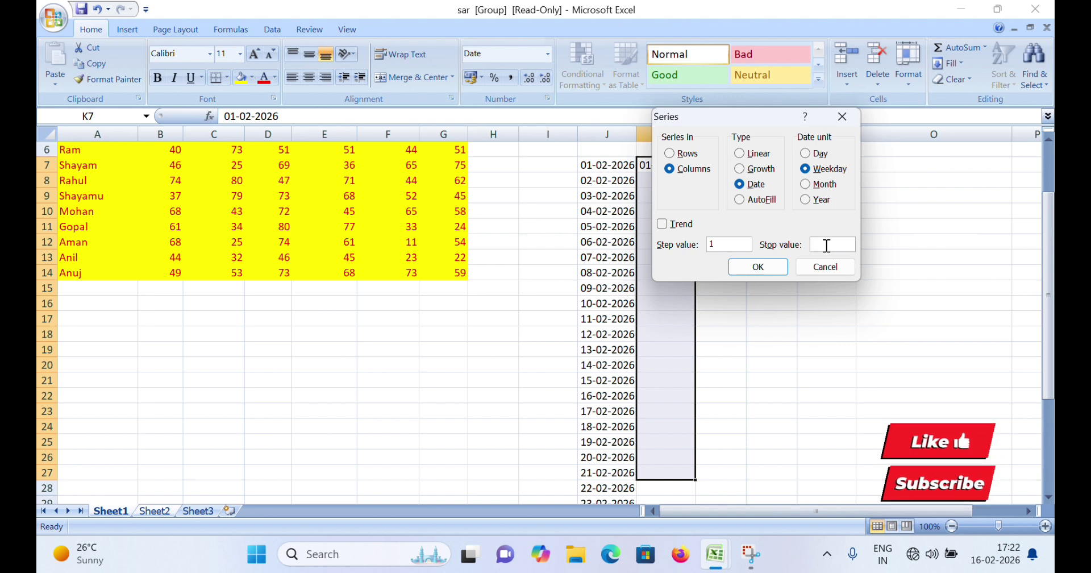
left_click(827, 245)
type("2")
type("5")
type("-02-2026")
key("Return")
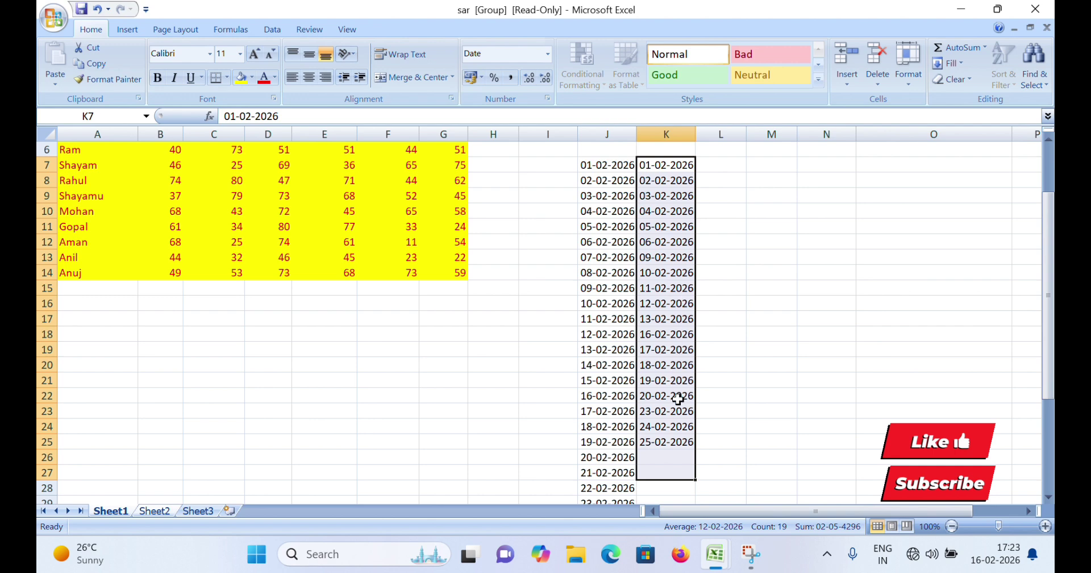
Format column K's dates with the long 'Wednesday, 14 March, 2001' date type
left_click(547, 100)
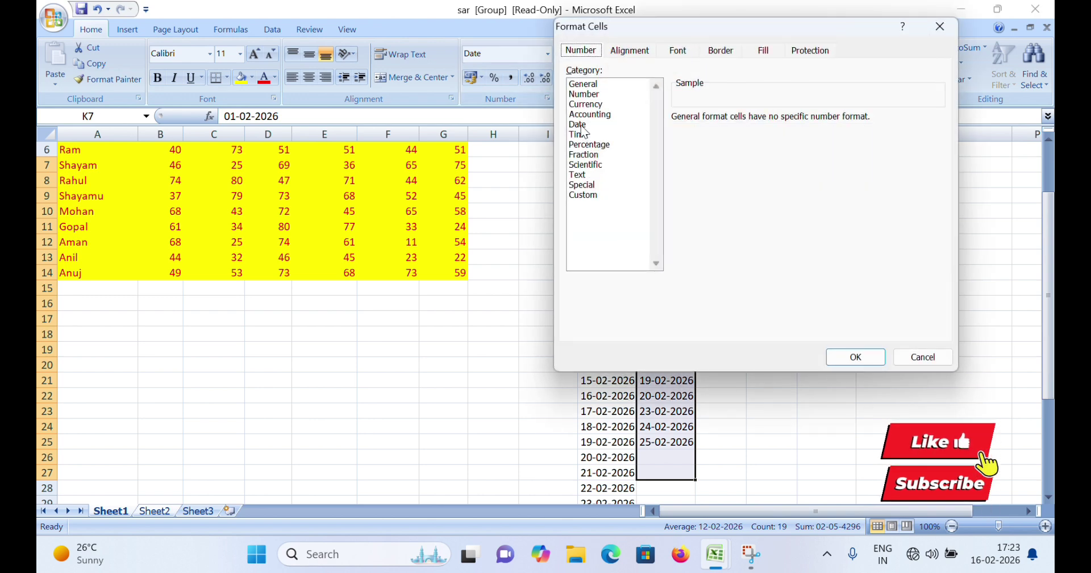
left_click(580, 124)
left_click(691, 161)
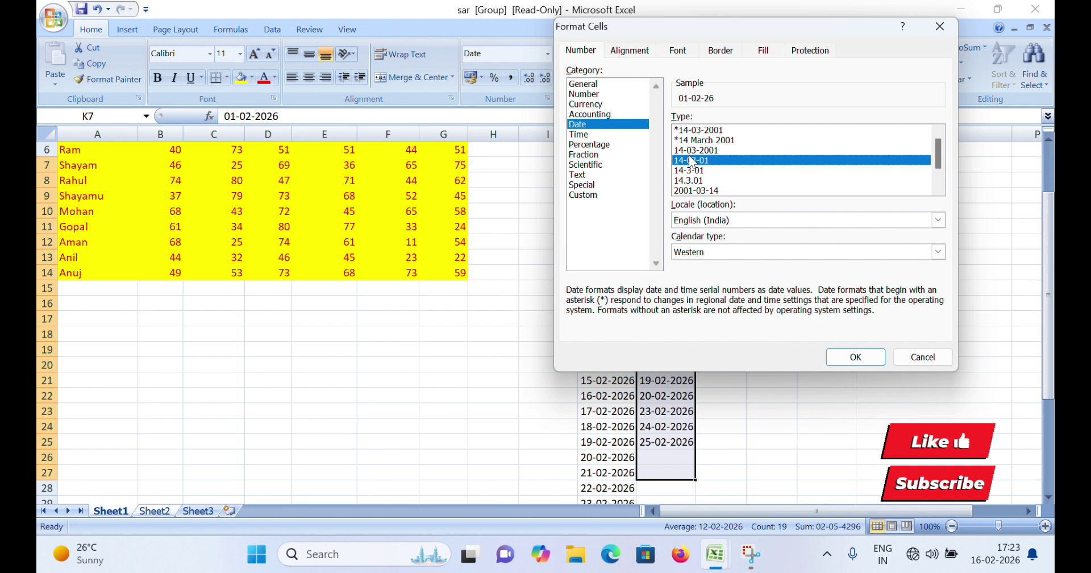
scroll(691, 161, "down", 1)
left_click(709, 191)
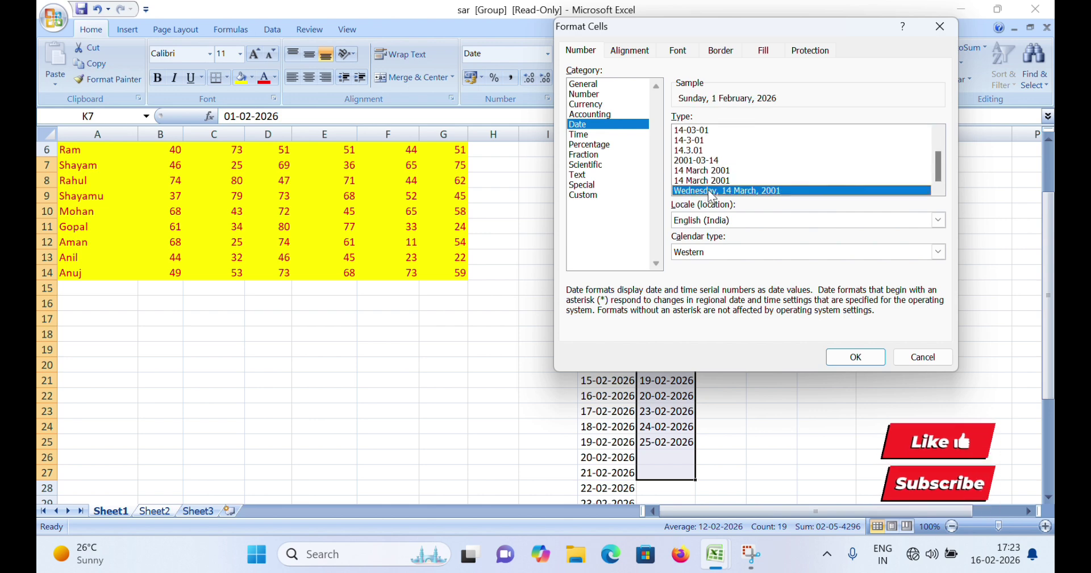
left_click(855, 357)
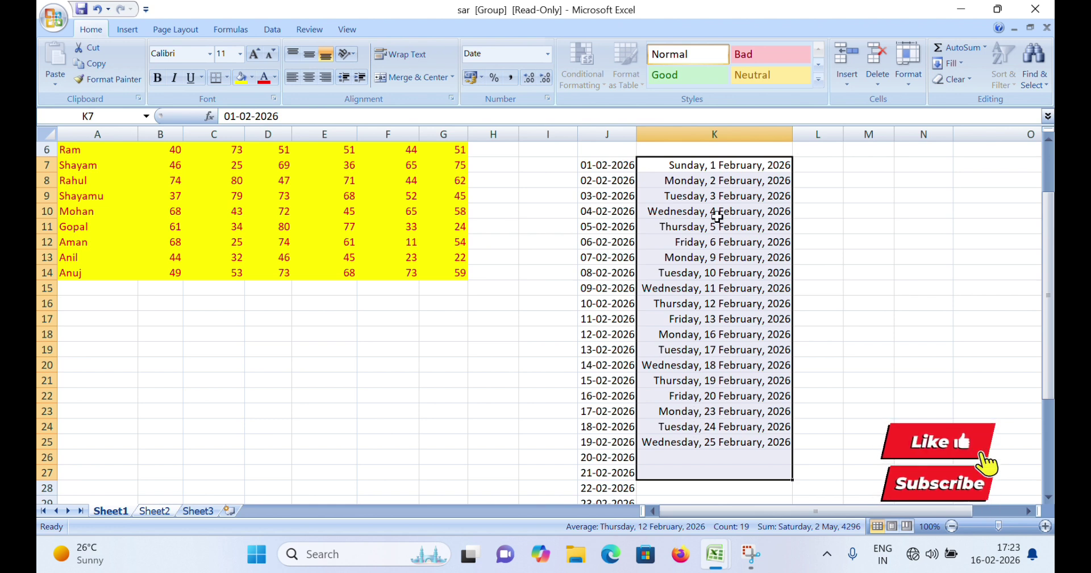
Enter 01-02-2026 in L7 and fill L7:L30 with two-day dates up to 01-03-2026
left_click(818, 165)
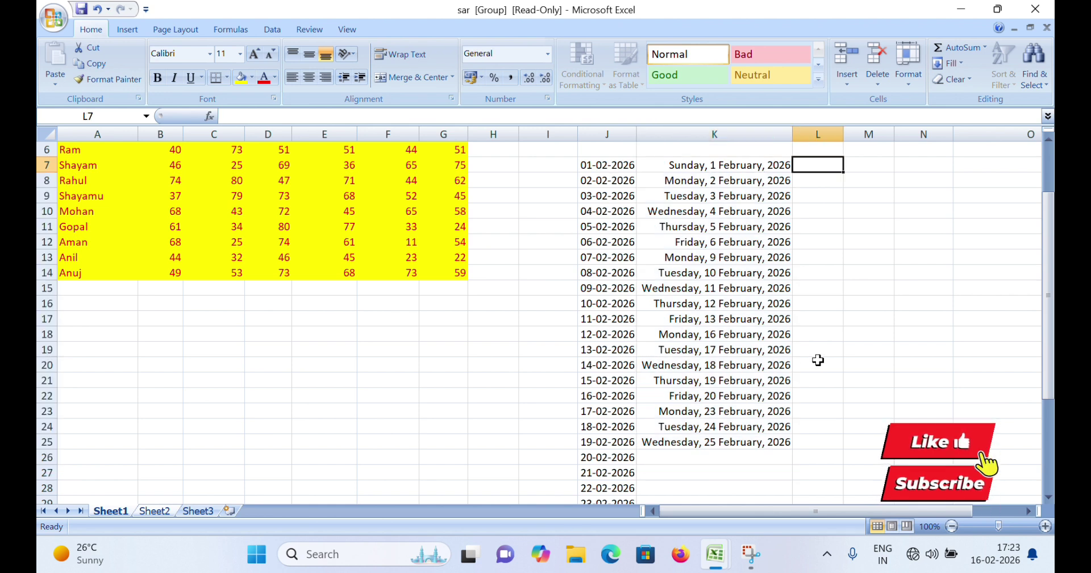
type("01")
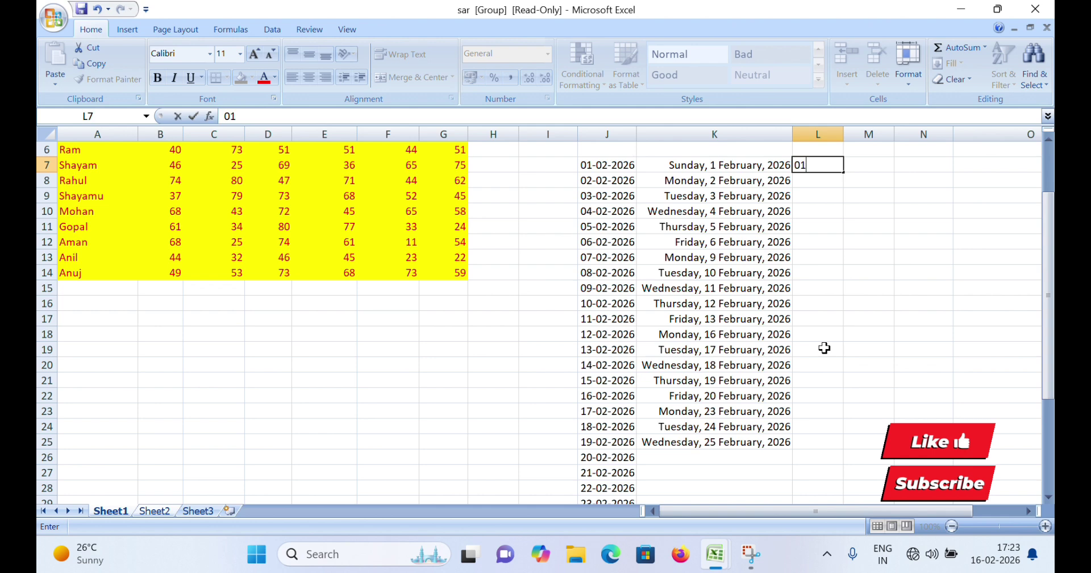
type("-02-2026")
left_click(900, 271)
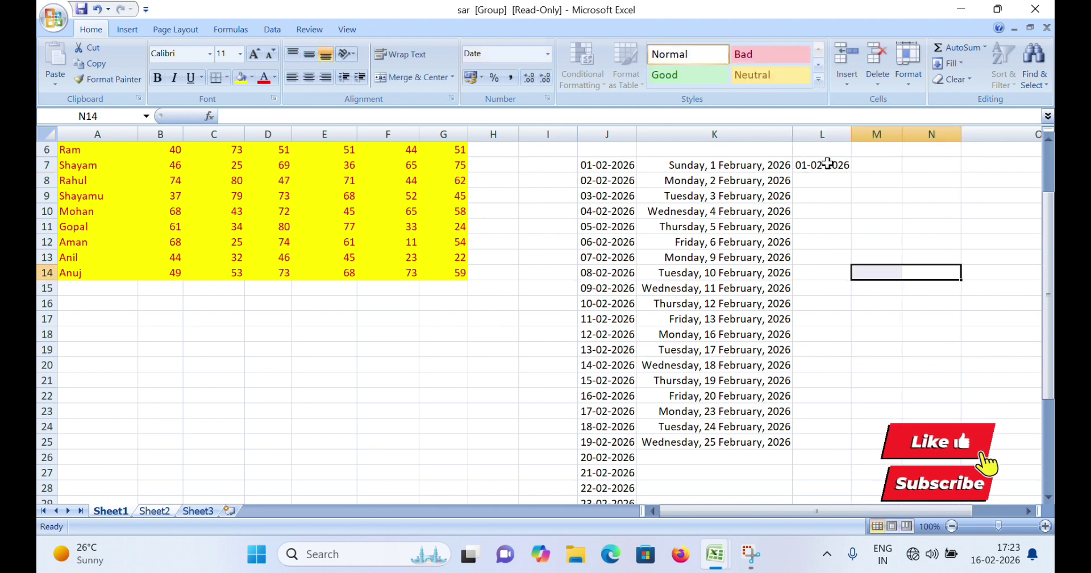
left_click_drag(825, 164, 832, 474)
left_click(952, 63)
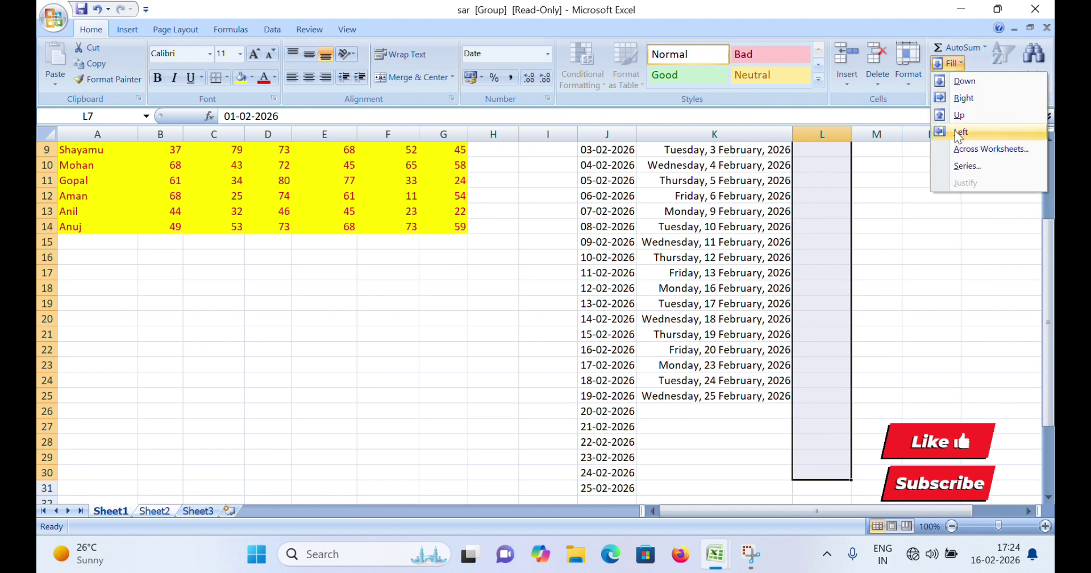
left_click(963, 166)
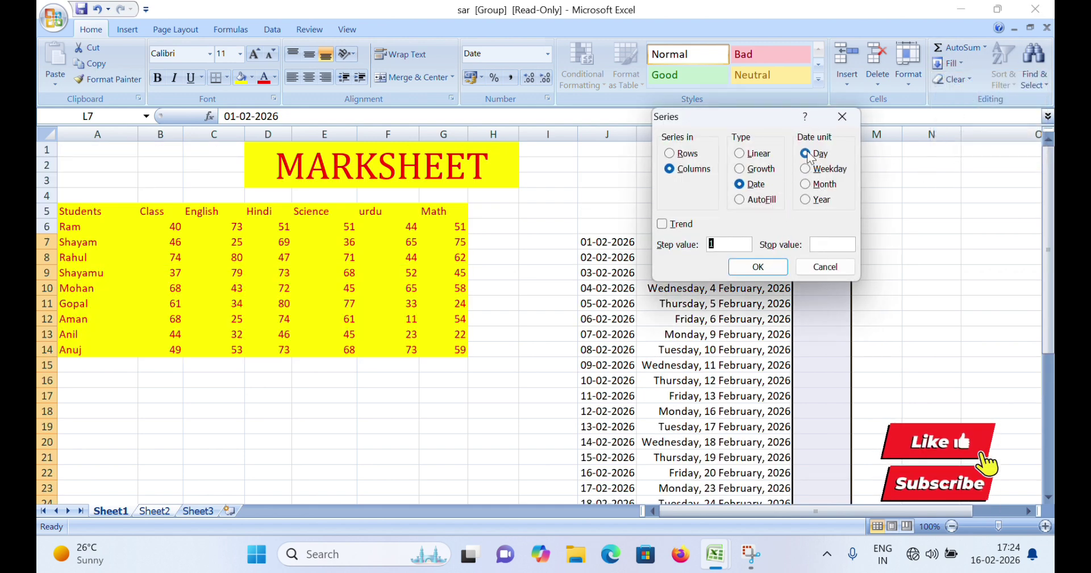
left_click(831, 243)
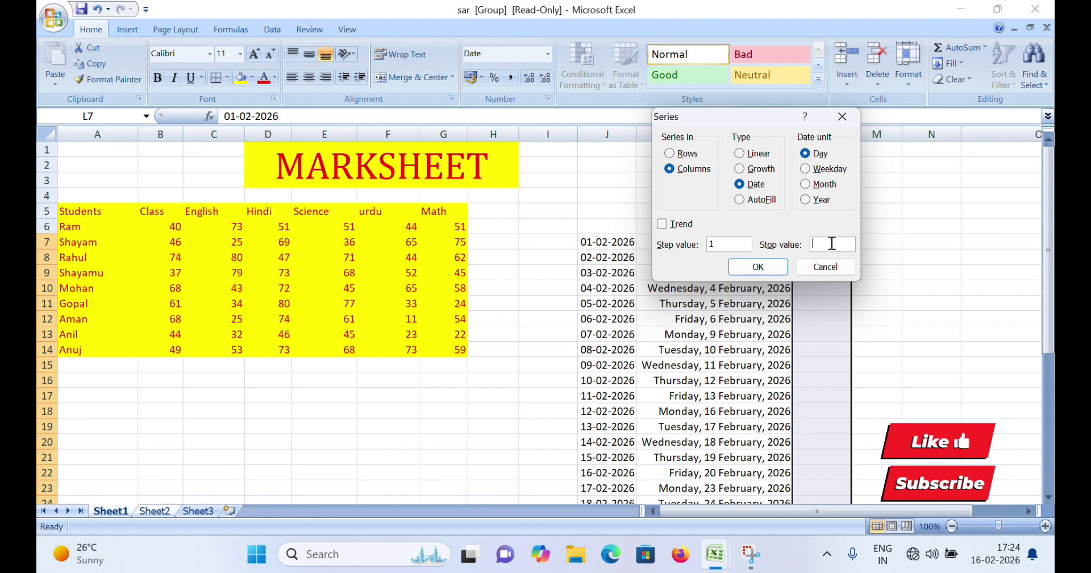
type("01-3-20262")
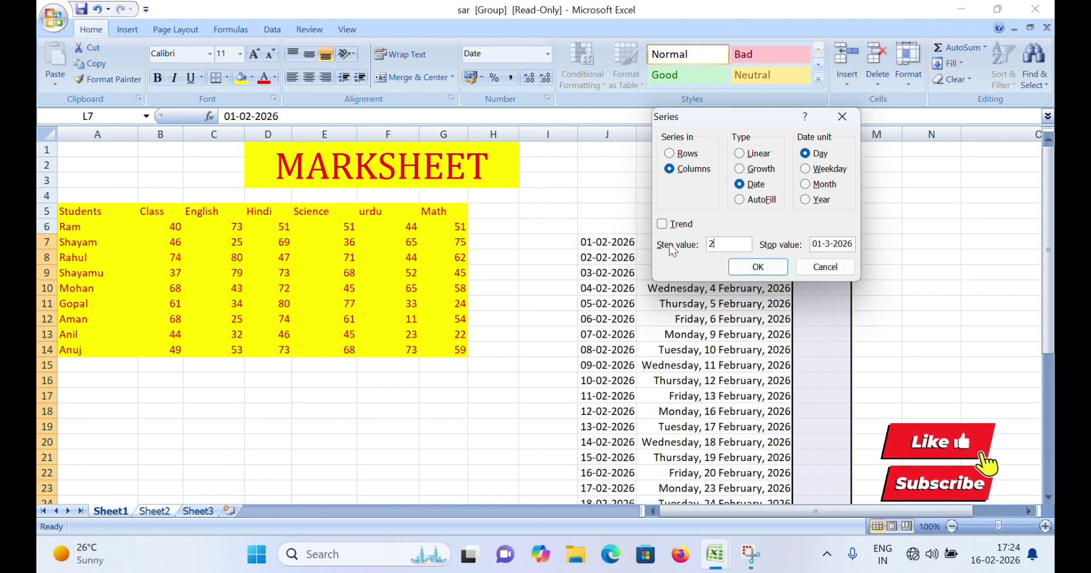
left_click(764, 272)
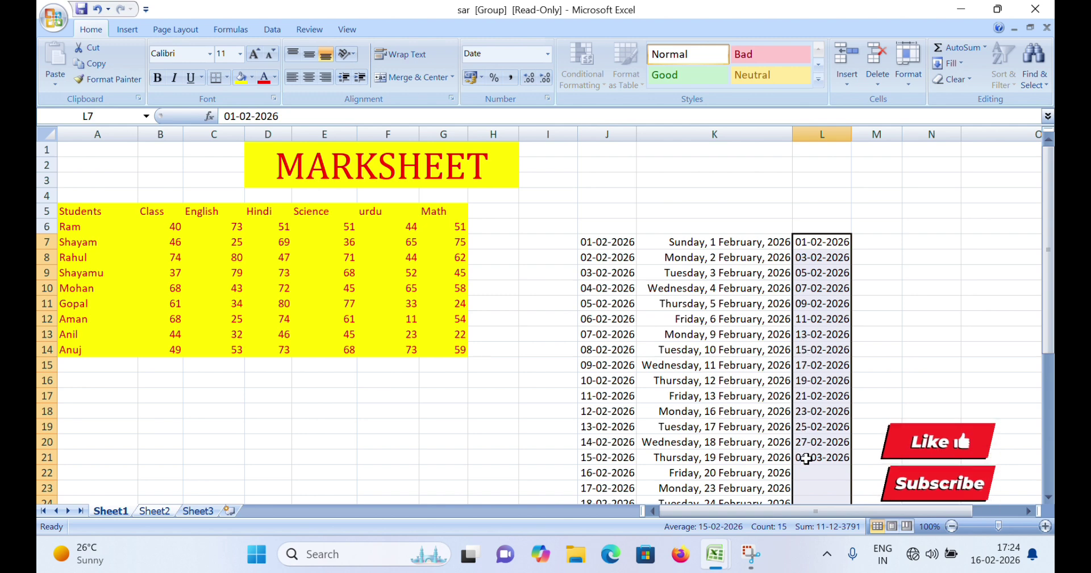
Reopen the Series settings to review them and close without changes
left_click(946, 63)
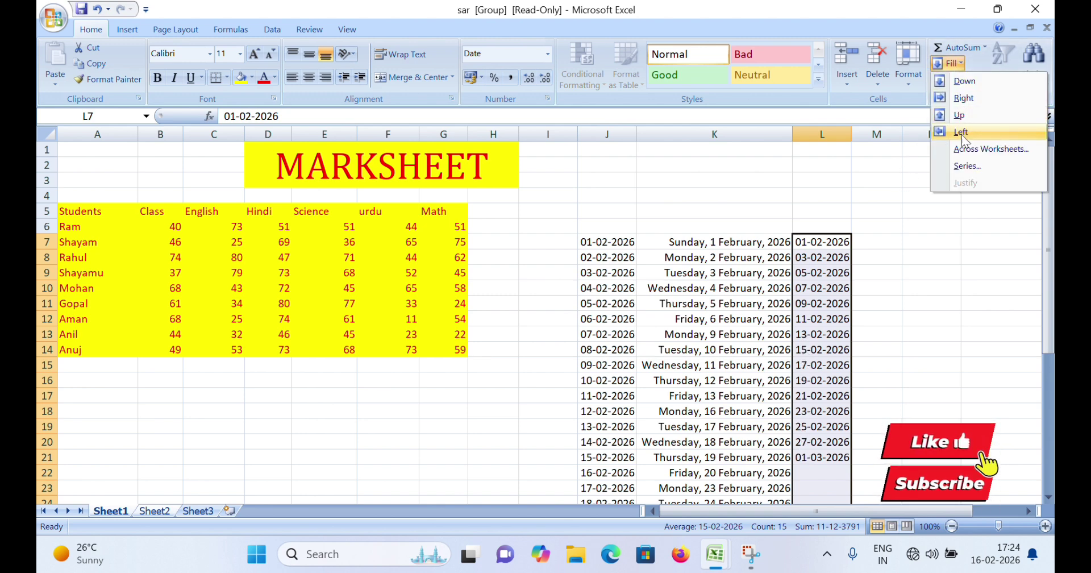
left_click(967, 166)
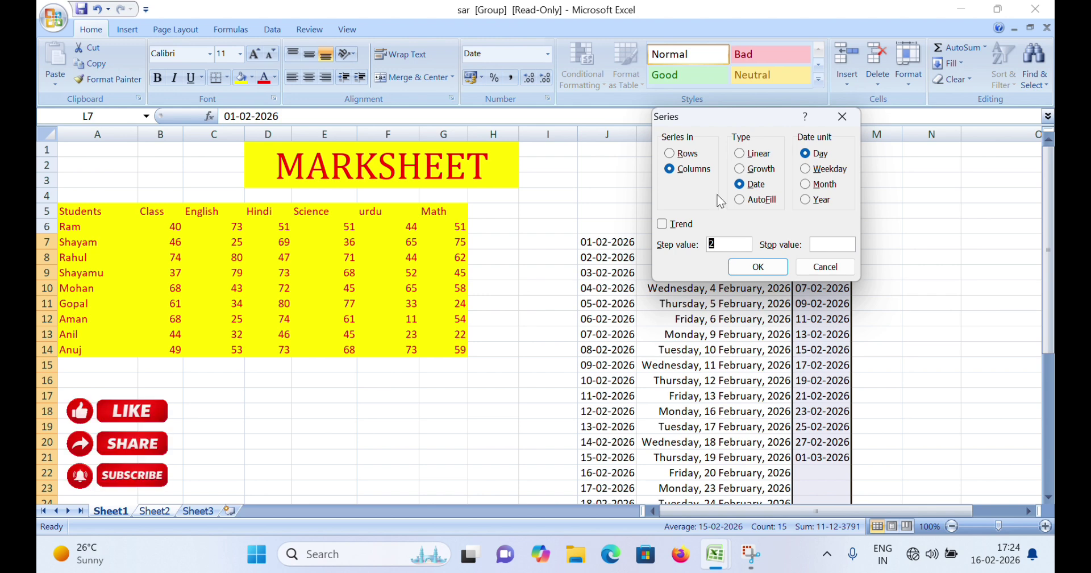
left_click(825, 266)
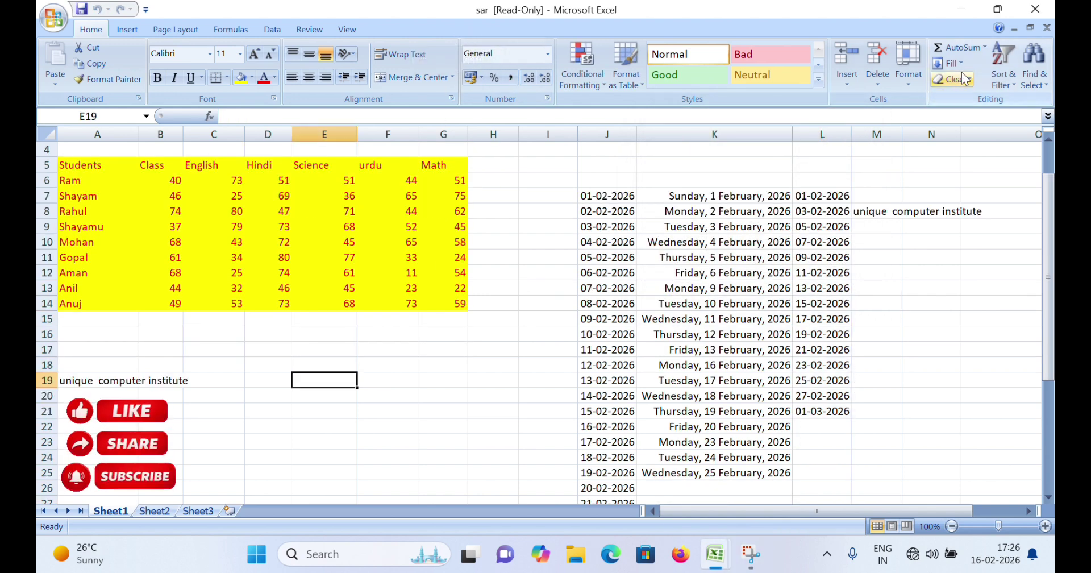
left_click(950, 63)
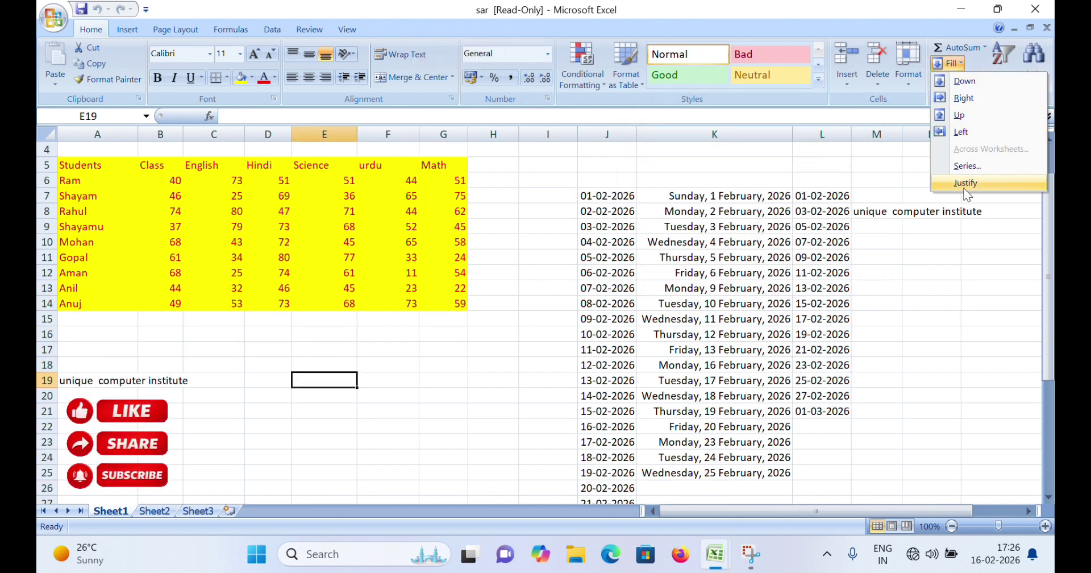
Justify A19's 'unique computer institute' text down into the cells below, accepting the warning
left_click(416, 383)
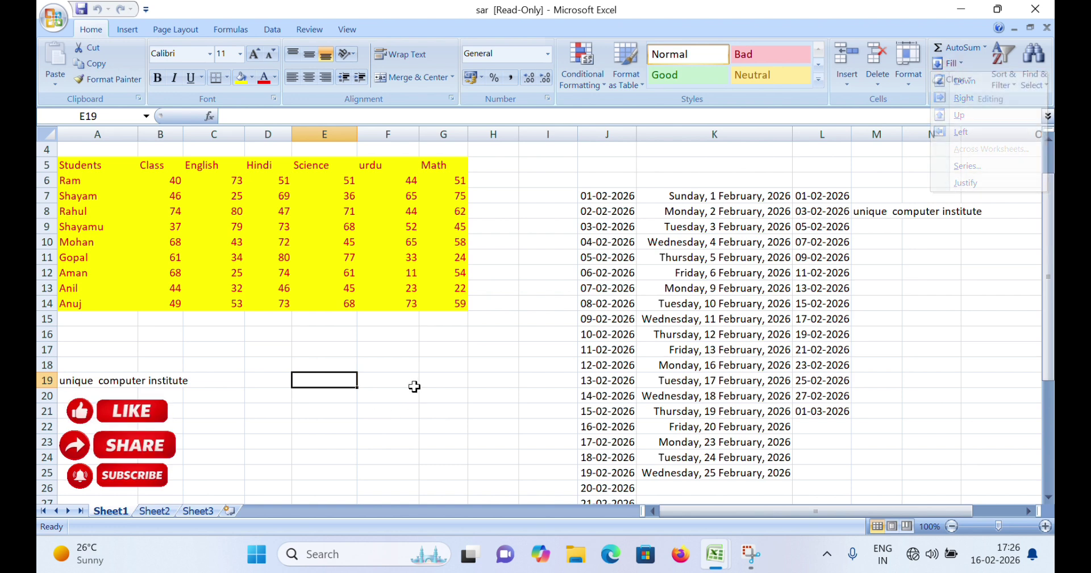
left_click(93, 384)
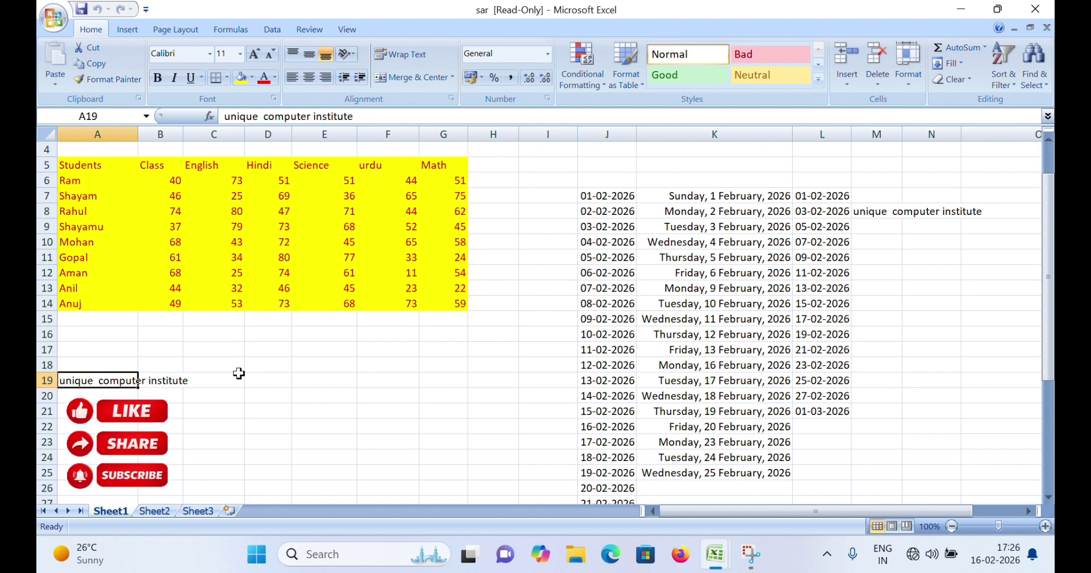
left_click(960, 63)
left_click(960, 182)
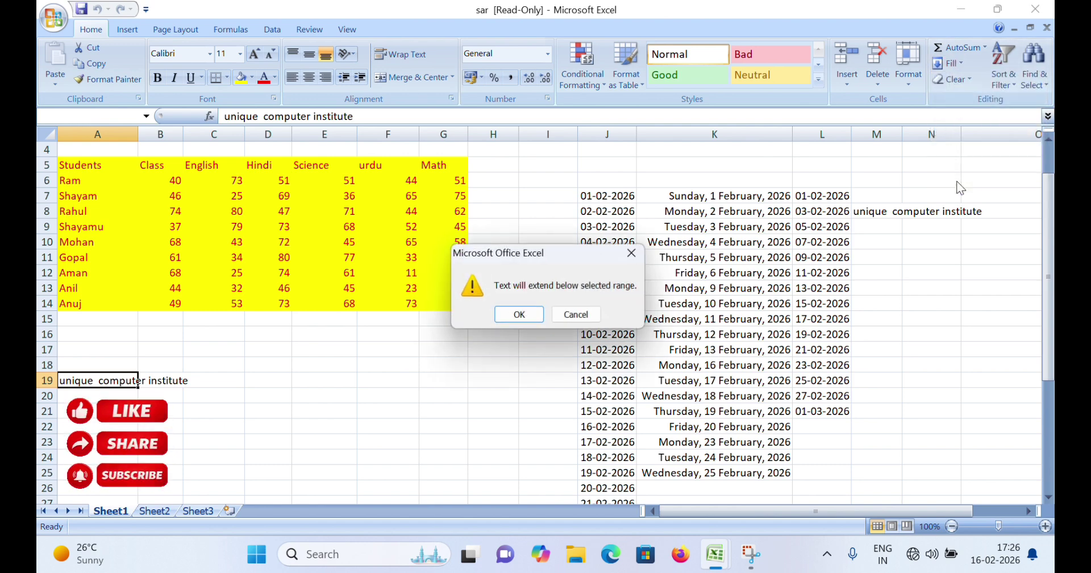
left_click(516, 314)
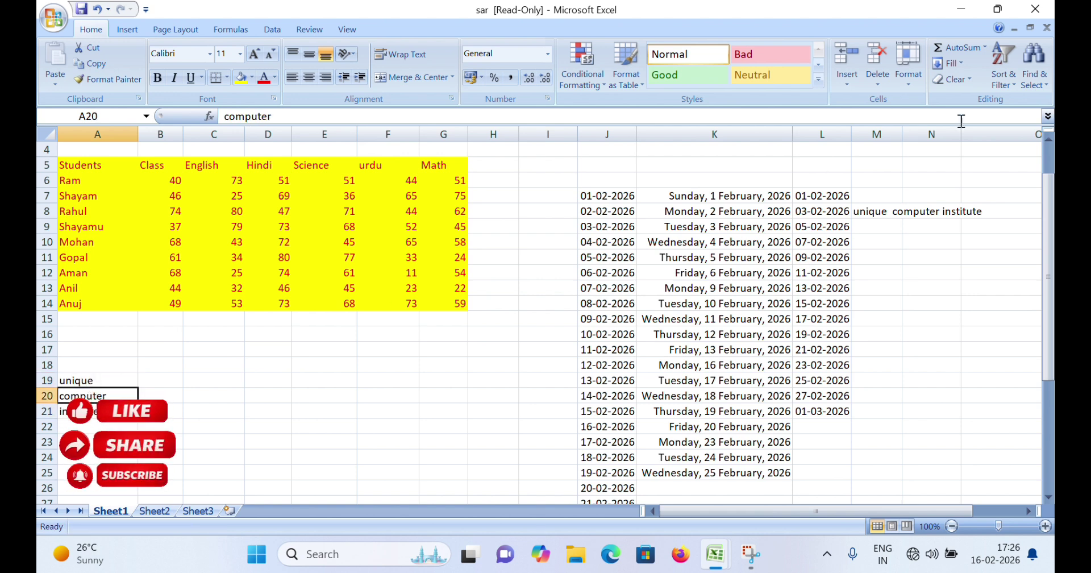
Look over the Fill and Clear menus, then select the date block J7:K14
left_click(964, 67)
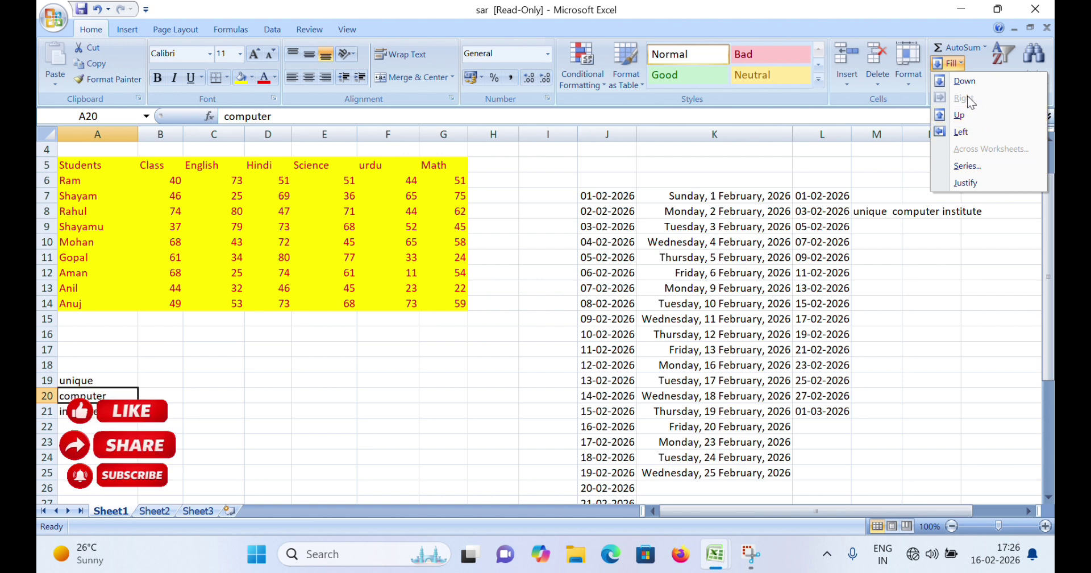
left_click(908, 183)
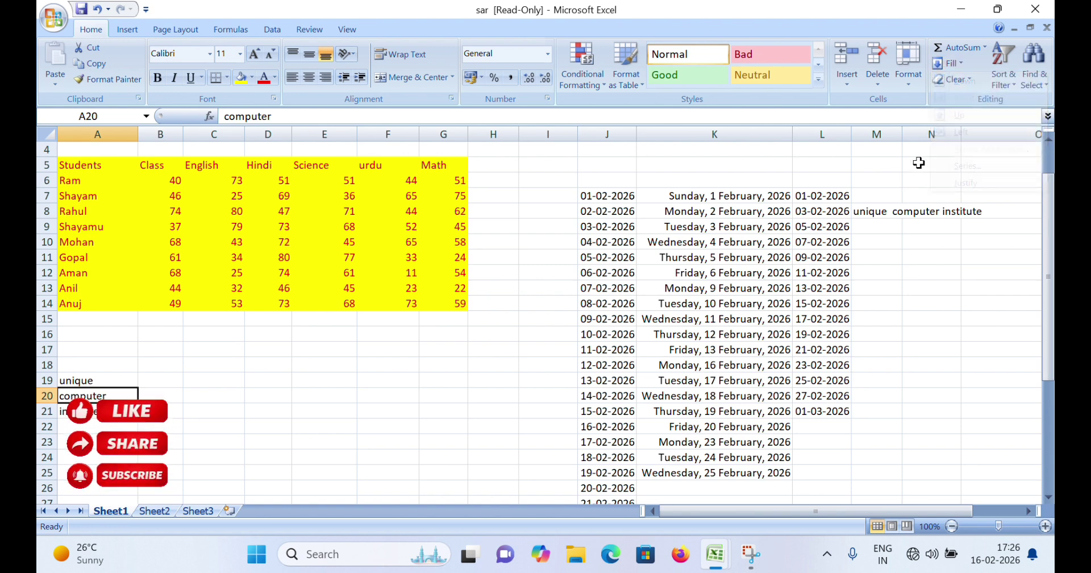
left_click(968, 80)
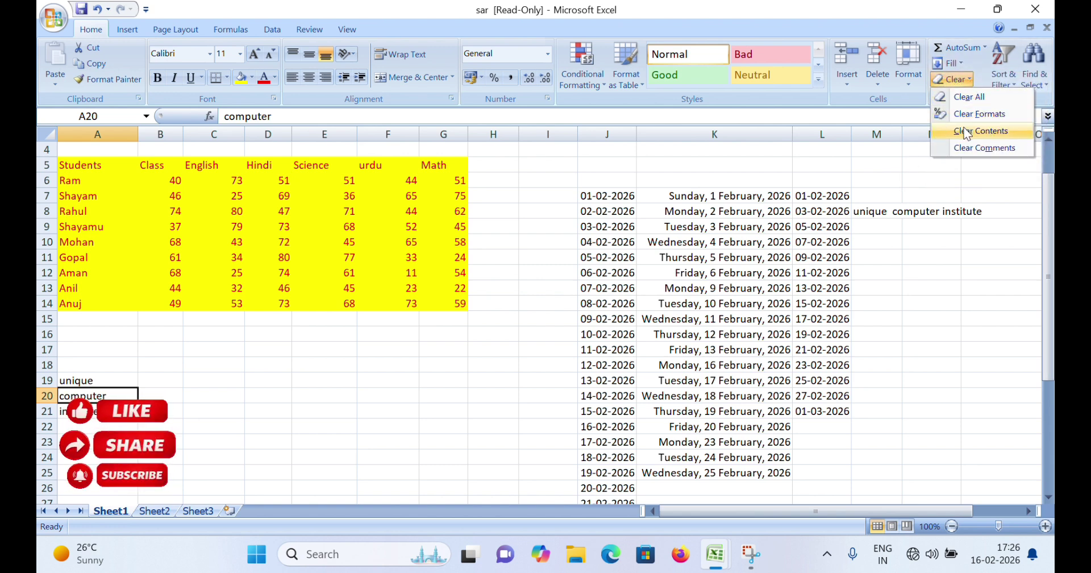
left_click(583, 309)
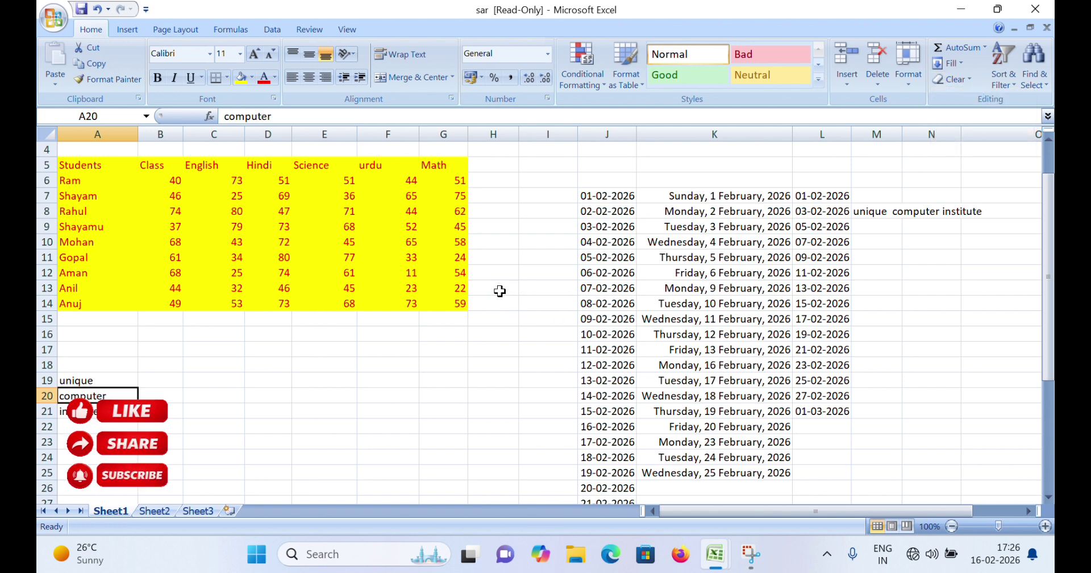
left_click_drag(612, 196, 773, 303)
Clear All on J7:K14, removing the dates and their formatting
left_click(960, 79)
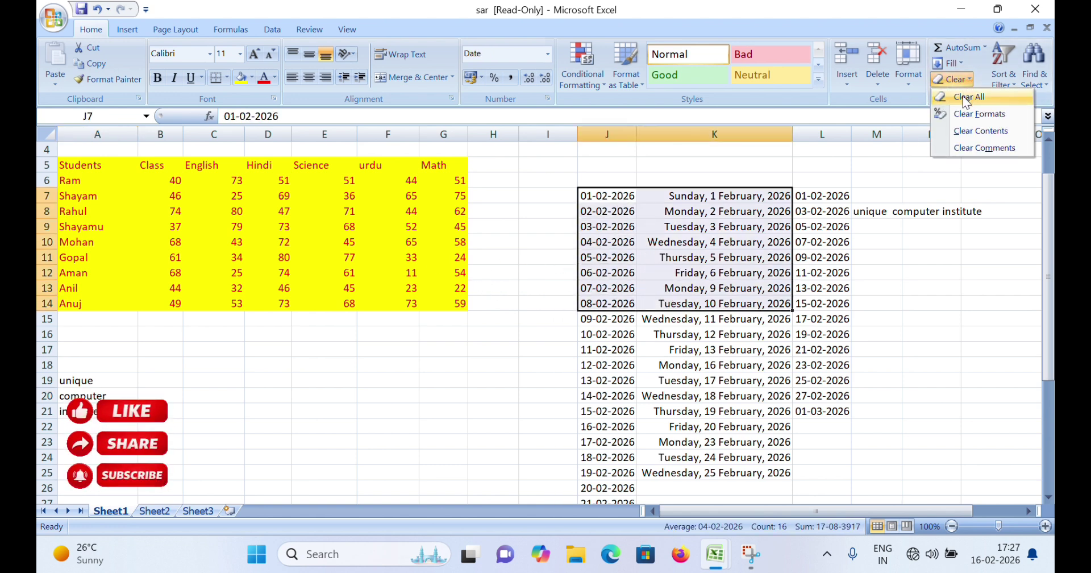
left_click(960, 97)
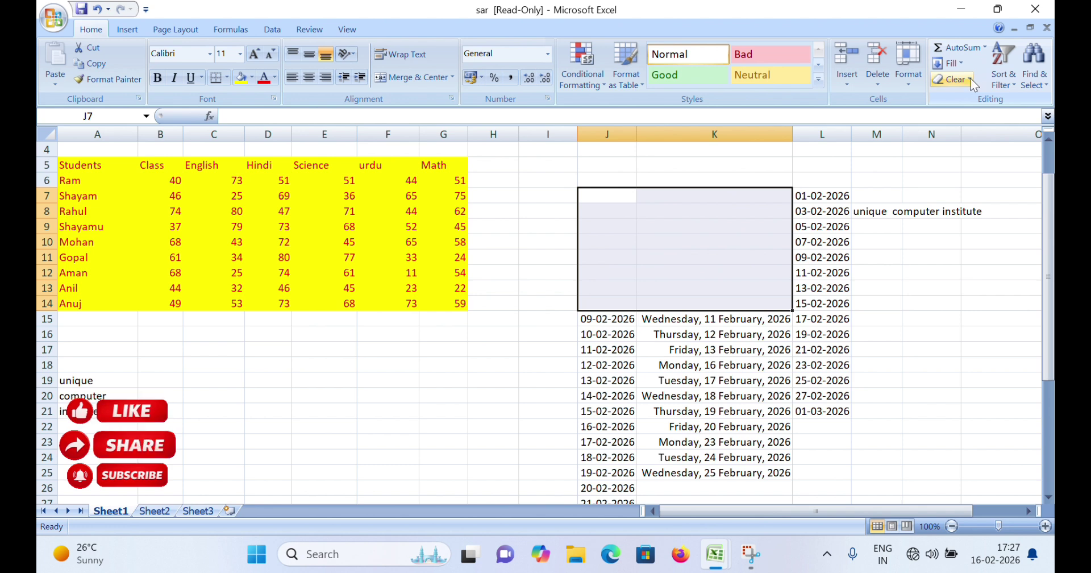
left_click(970, 78)
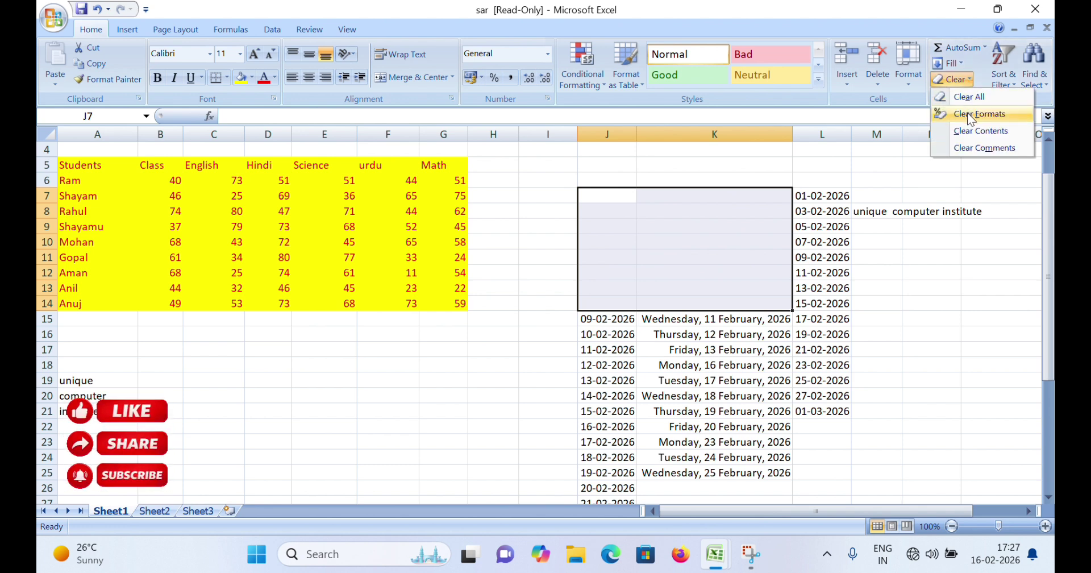
left_click(515, 227)
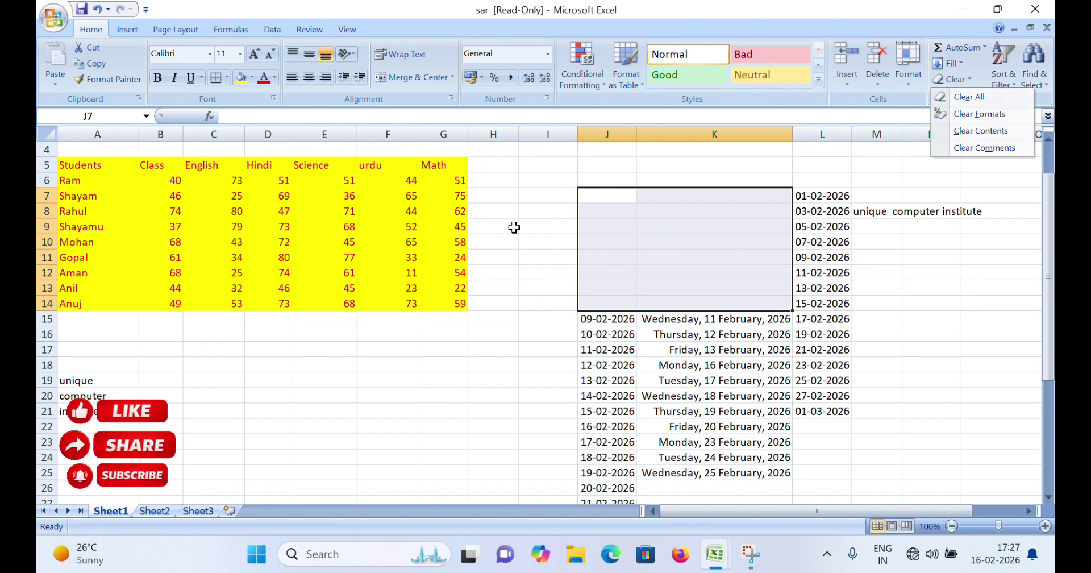
Clear All on F8:G10, removing its marks and yellow fill
left_click_drag(411, 211, 446, 244)
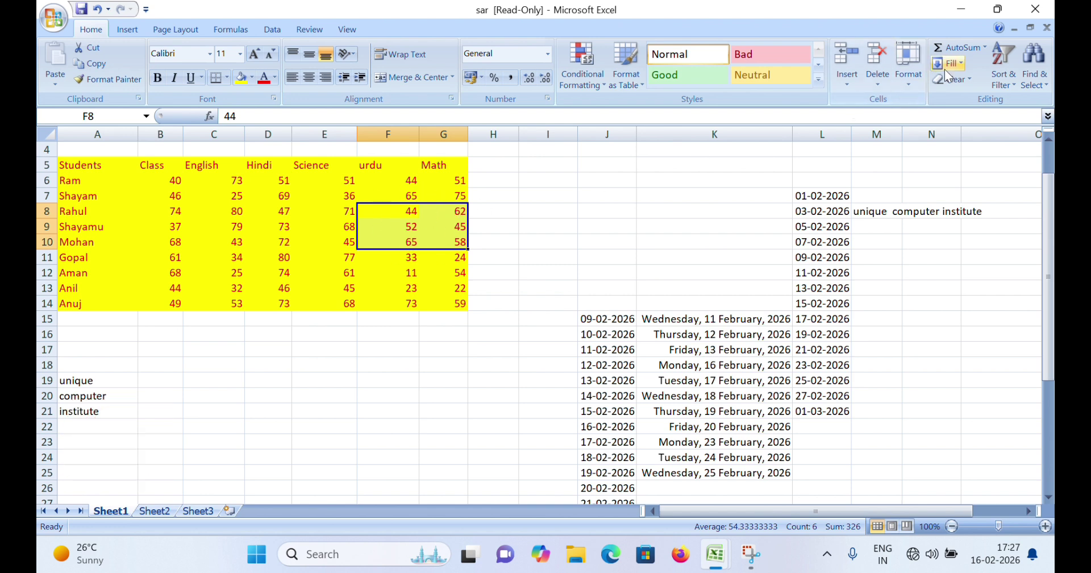
left_click(965, 82)
left_click(966, 93)
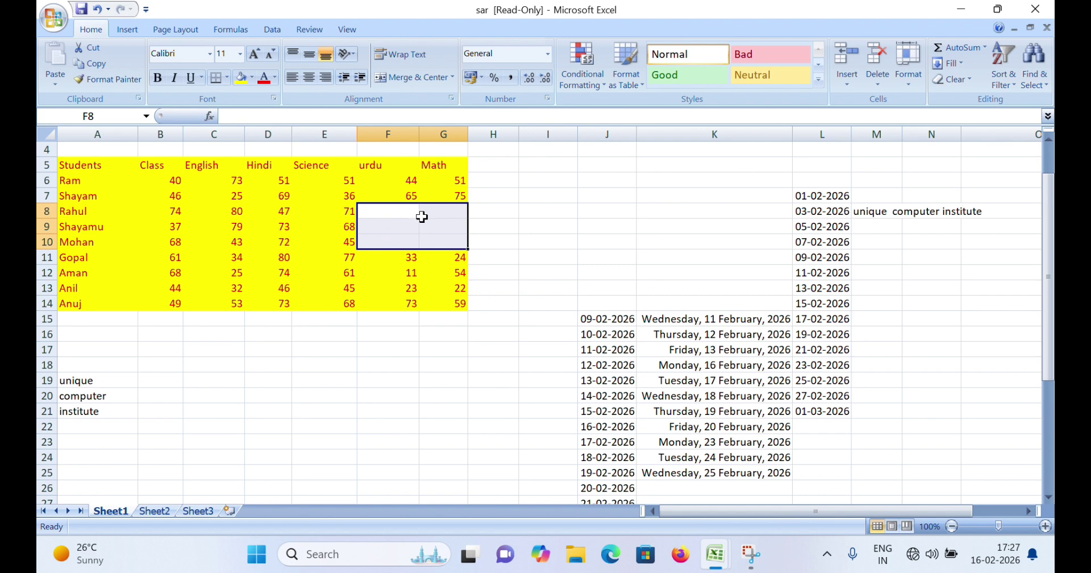
left_click(398, 272)
Clear Formats on D9:E13, dropping the yellow fill and red font
left_click_drag(276, 227, 329, 289)
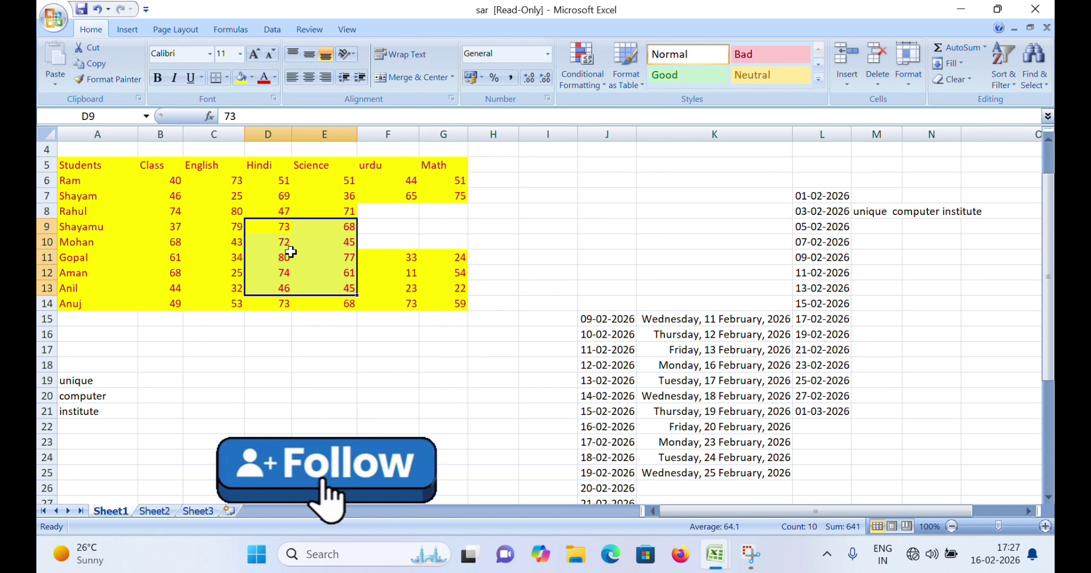
left_click(968, 82)
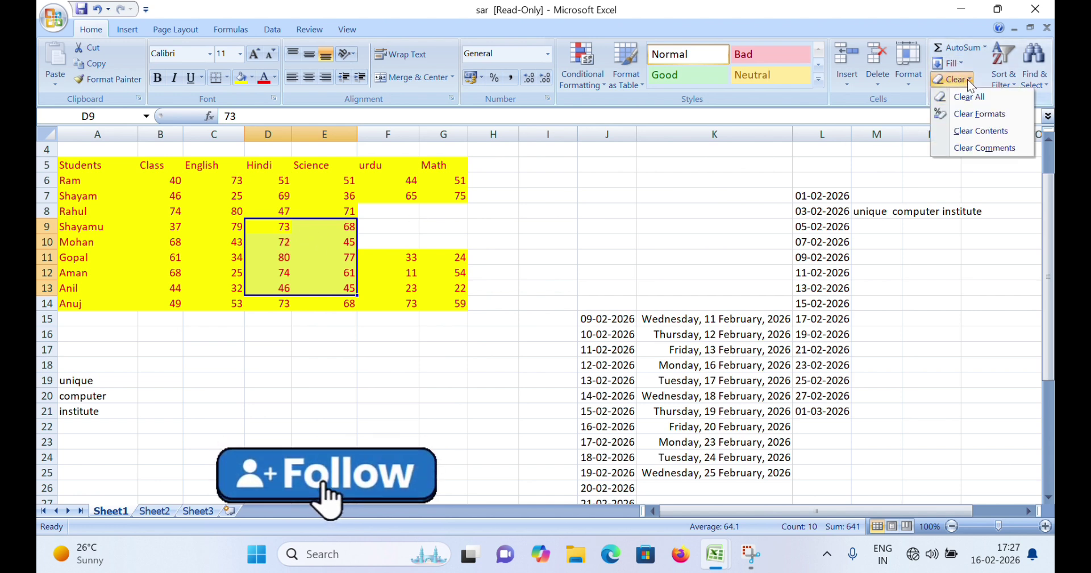
left_click(978, 114)
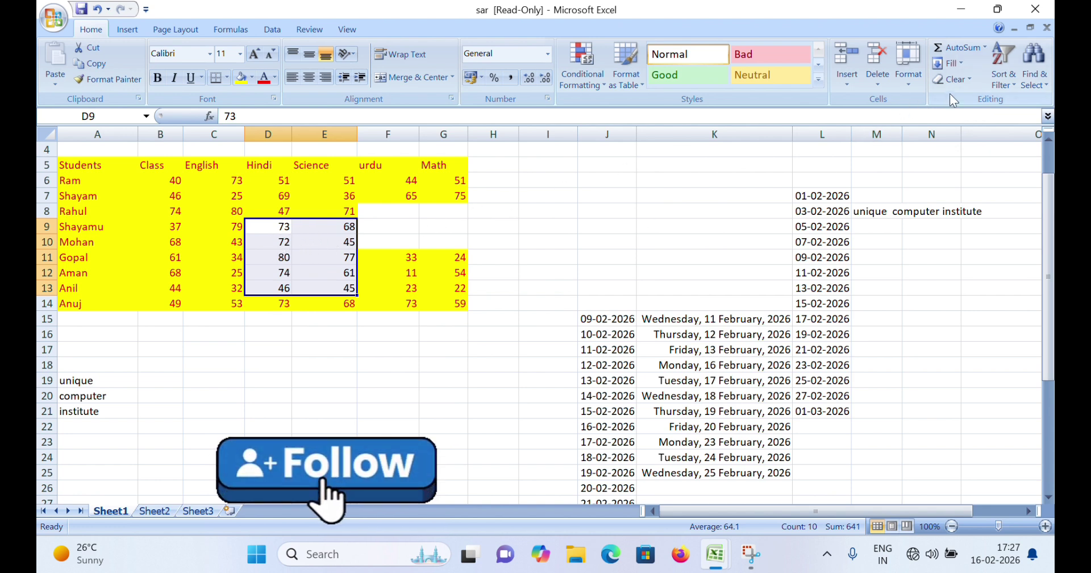
left_click(970, 79)
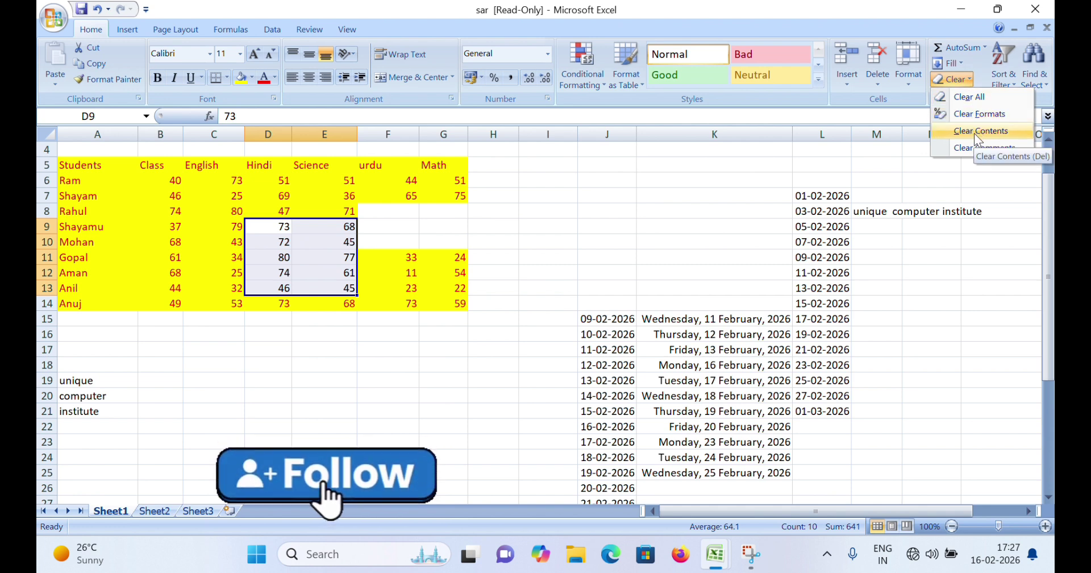
key("Escape")
Clear Contents on B9:C12, emptying the marks but keeping the yellow fill
left_click(196, 228)
left_click_drag(165, 227, 196, 274)
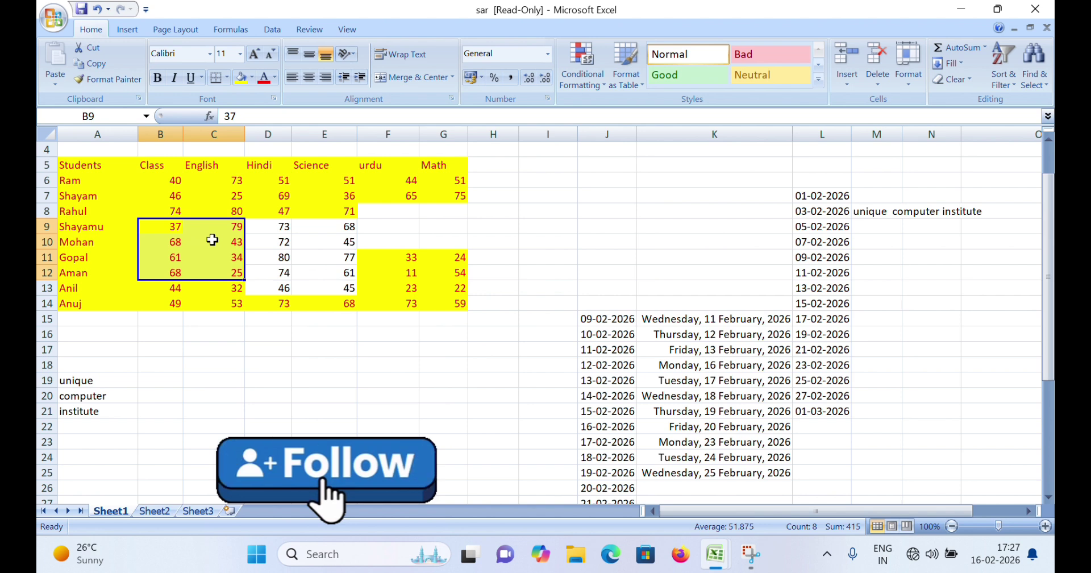
left_click(971, 78)
left_click(979, 131)
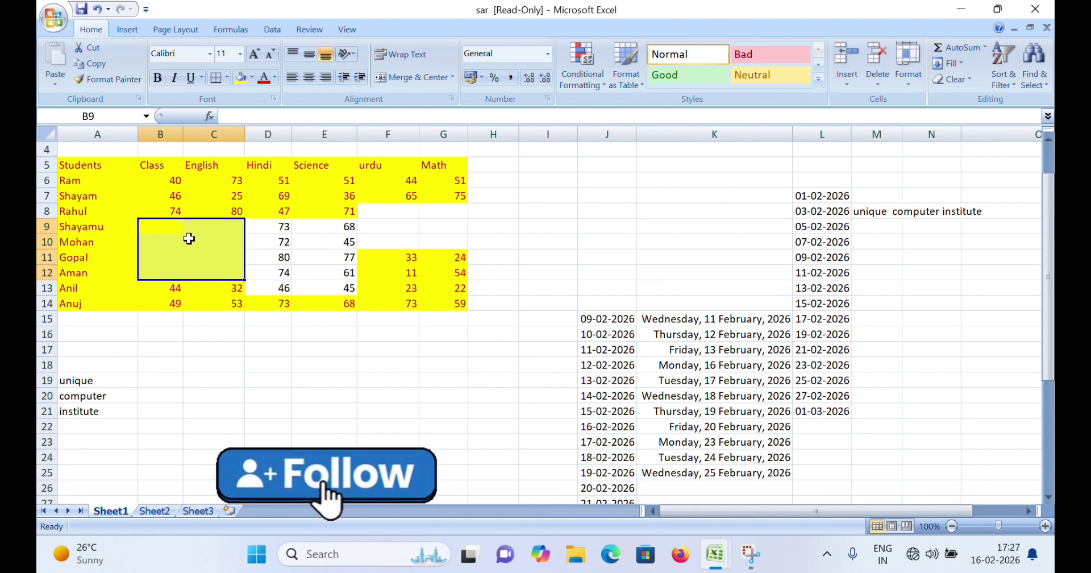
Clear Comments on the selected range, then select cell E7
left_click(964, 83)
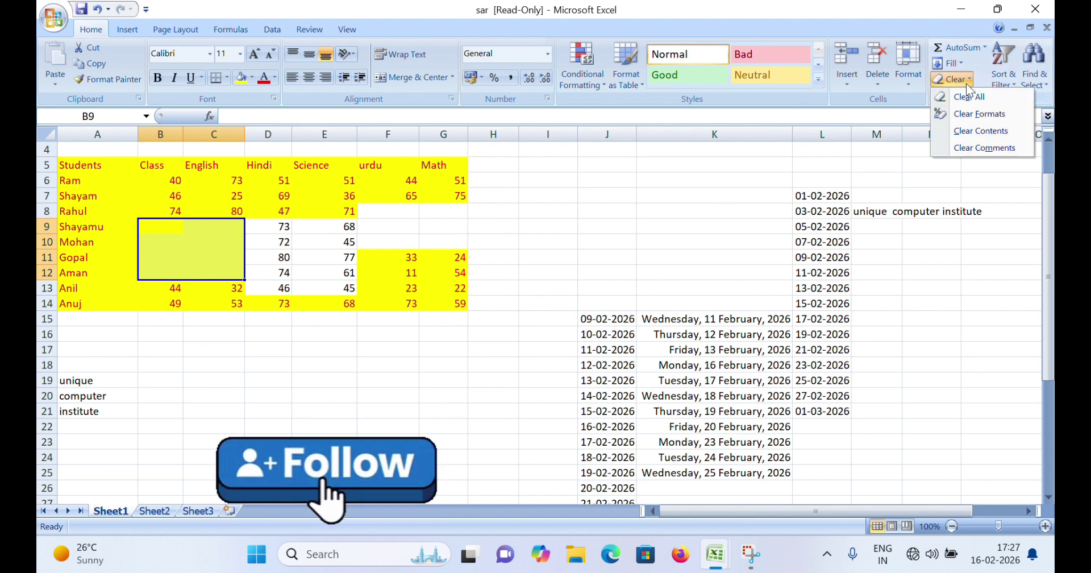
left_click(977, 150)
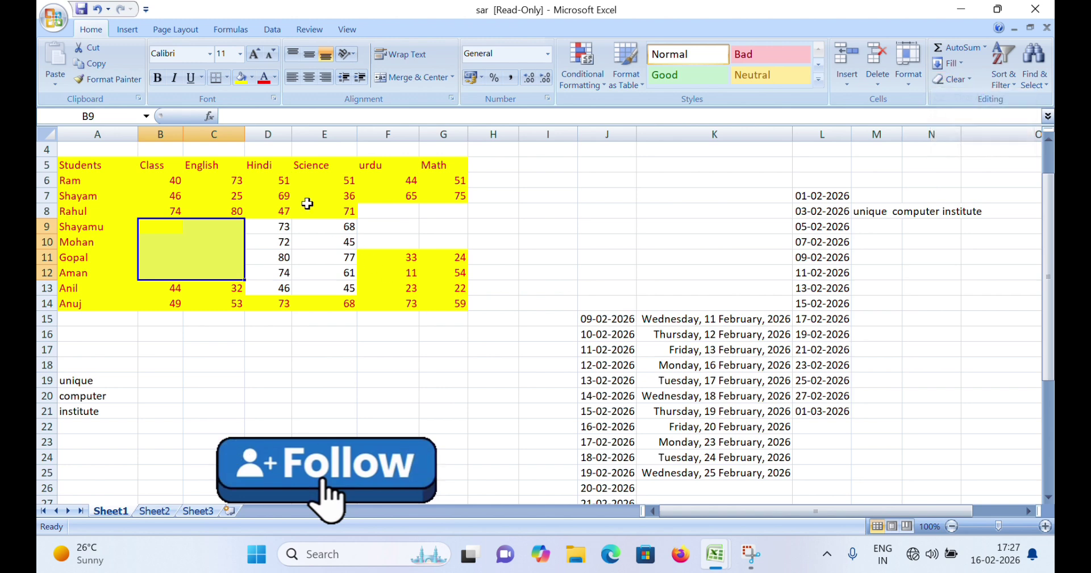
left_click(300, 196)
left_click(312, 34)
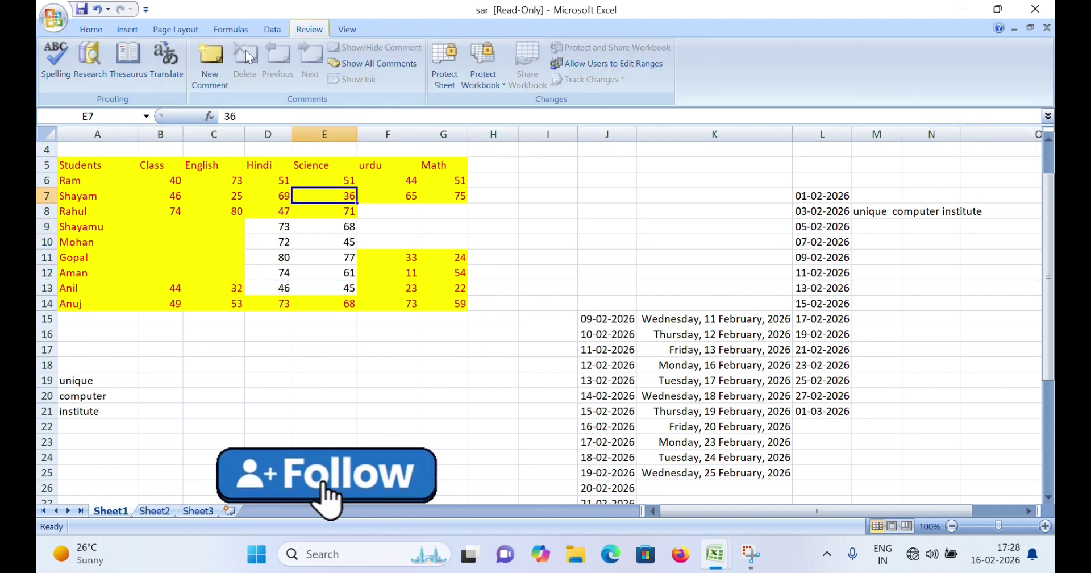
Add new comments to E7, B8 and B13, then show all comments
left_click(213, 57)
left_click(160, 210)
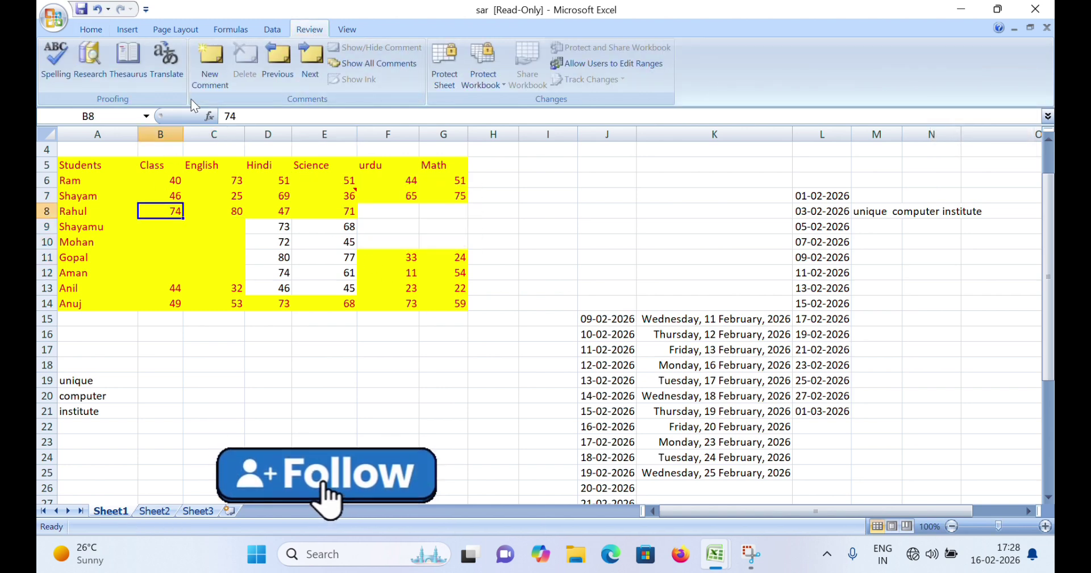
left_click(210, 57)
left_click(160, 287)
left_click(210, 67)
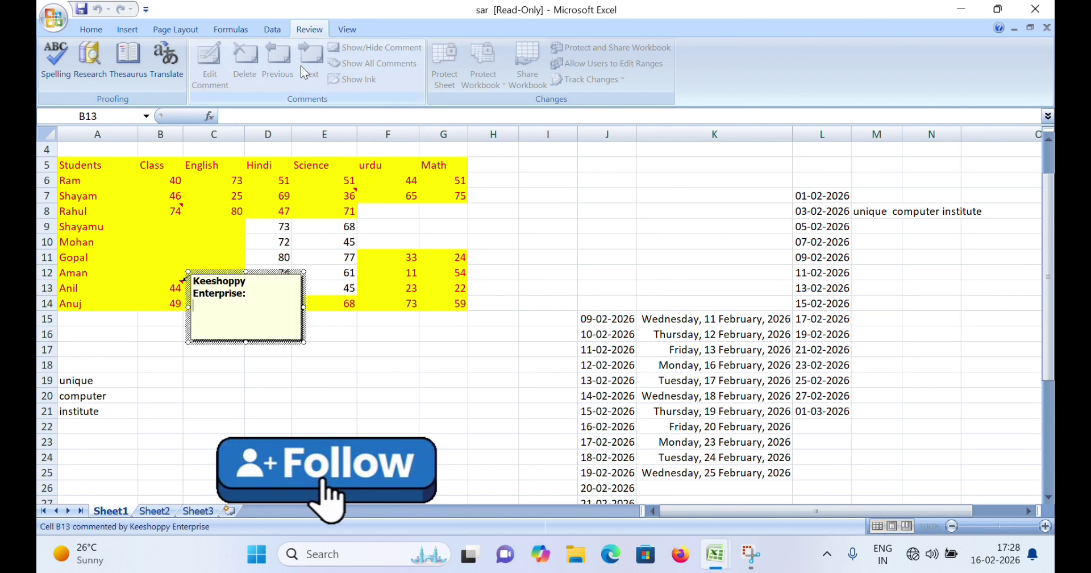
left_click(221, 210)
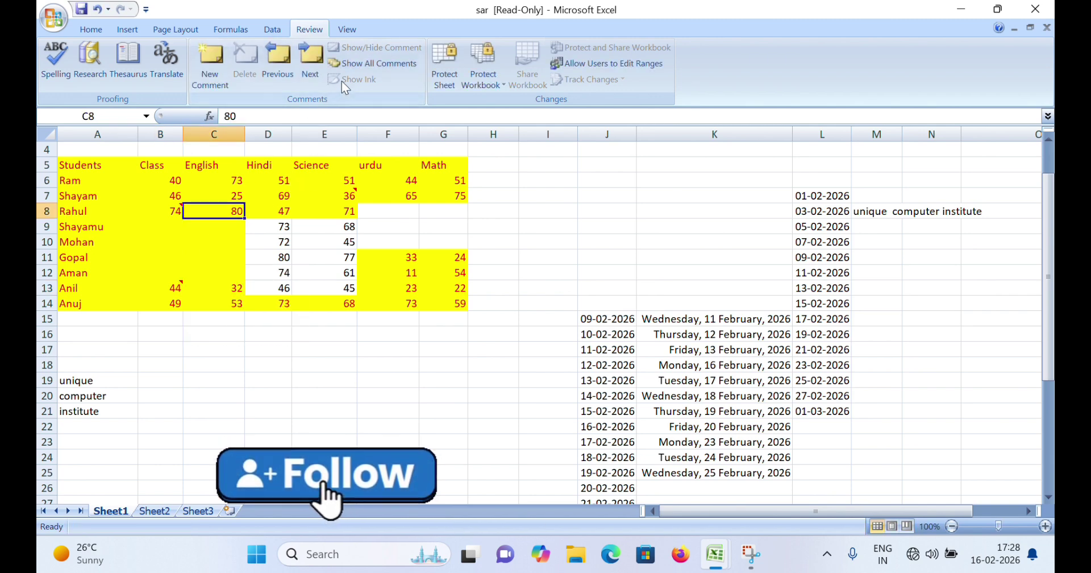
left_click(357, 64)
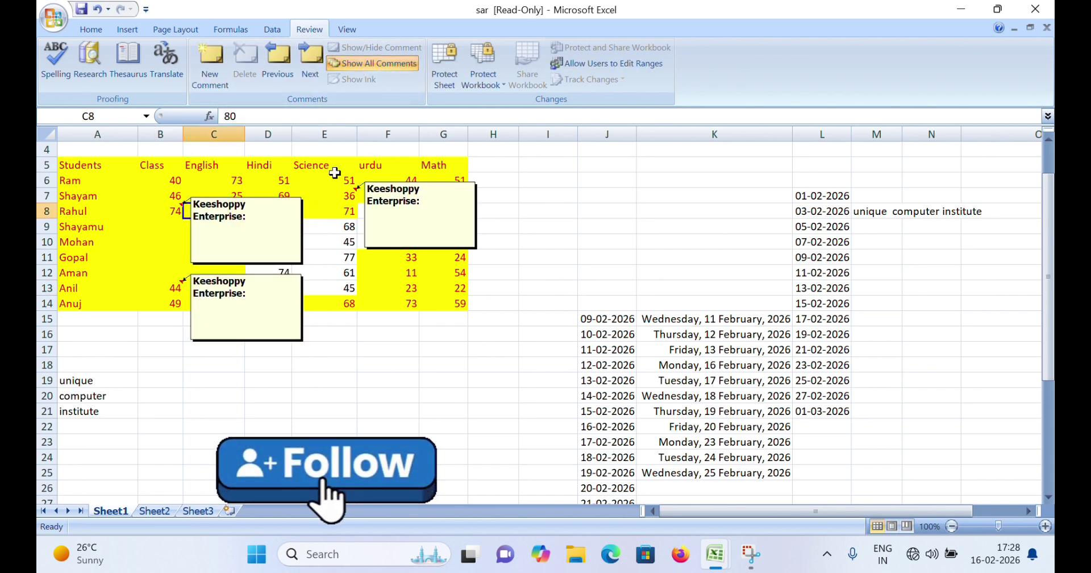
Delete the comment on B8 with Clear Comments
left_click(101, 29)
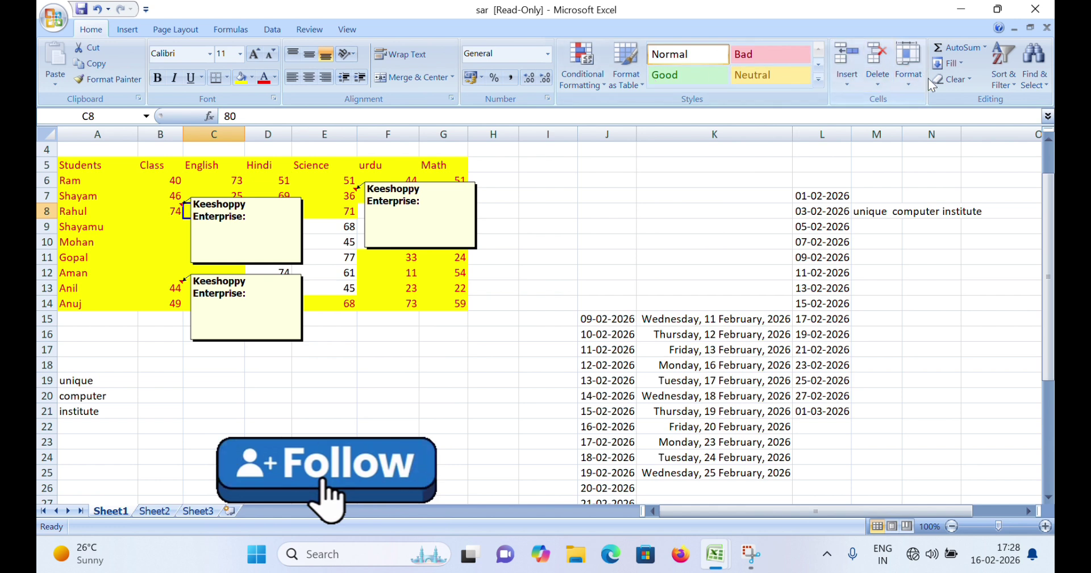
left_click(968, 81)
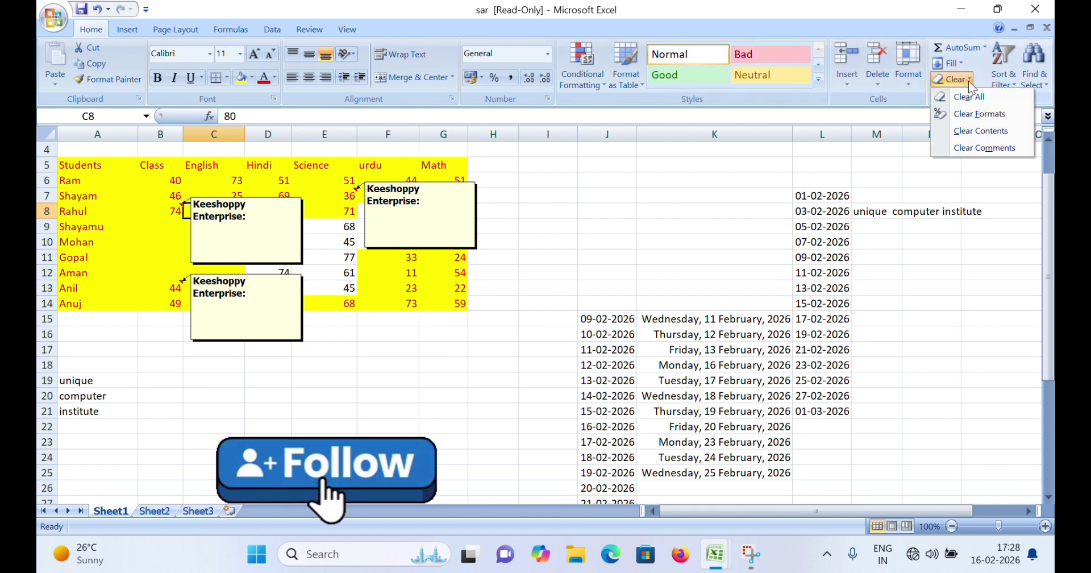
left_click(982, 149)
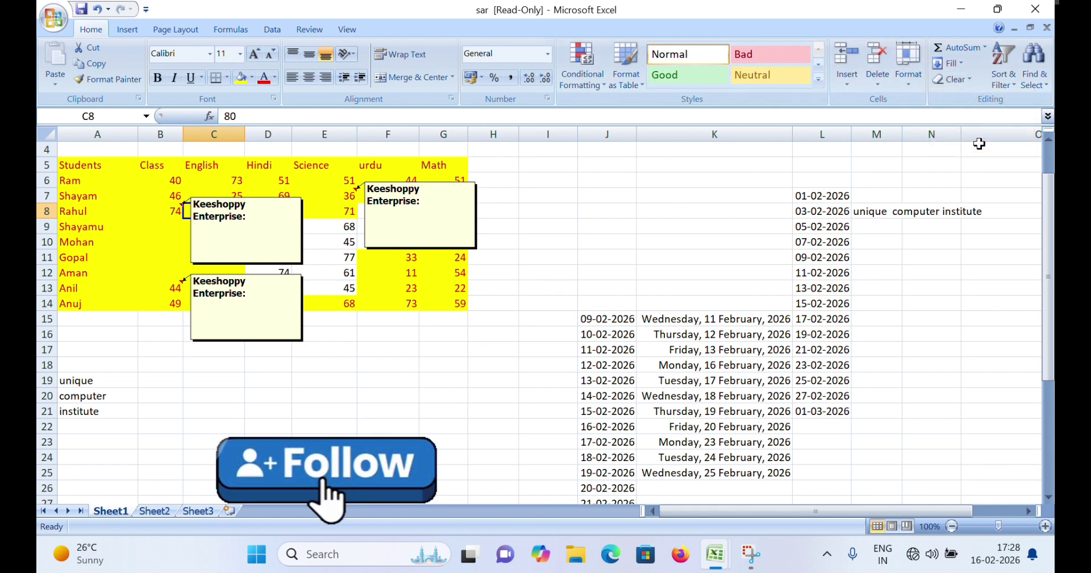
left_click(168, 213)
left_click(962, 80)
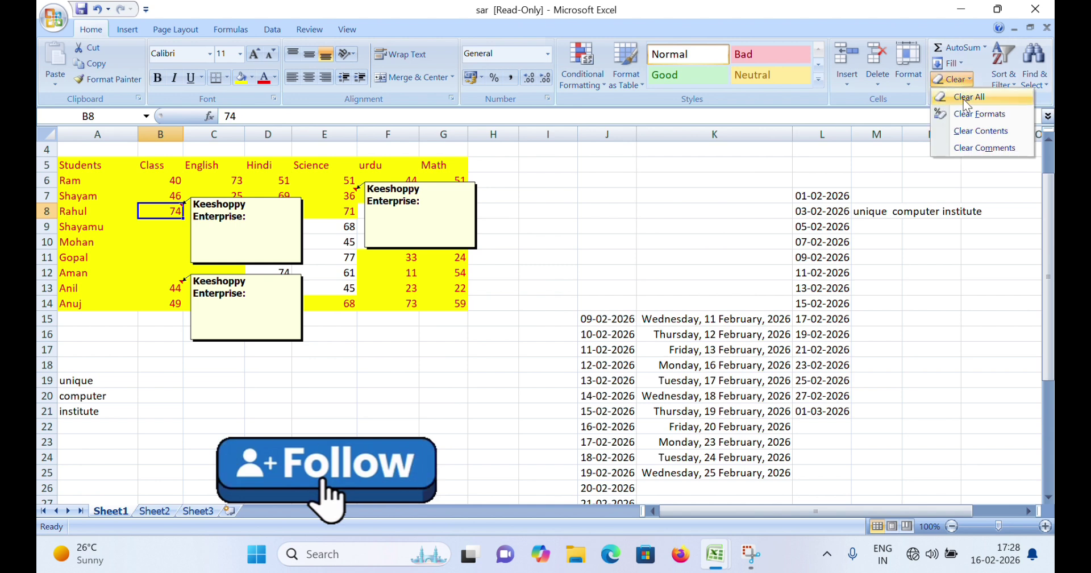
left_click(969, 148)
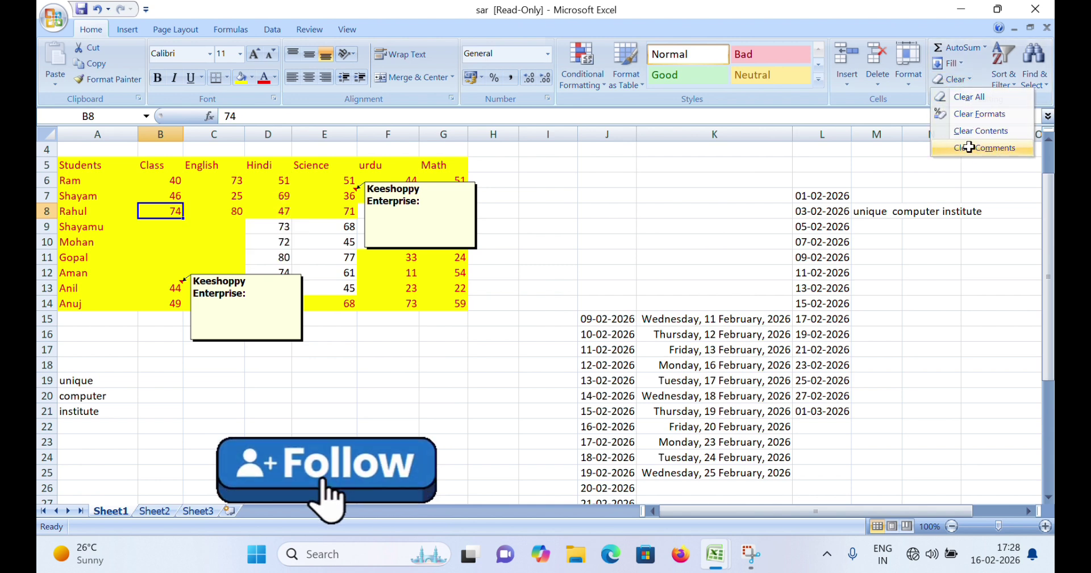
Delete the comments on E7 and B13 with Clear Comments
left_click(341, 195)
left_click(960, 80)
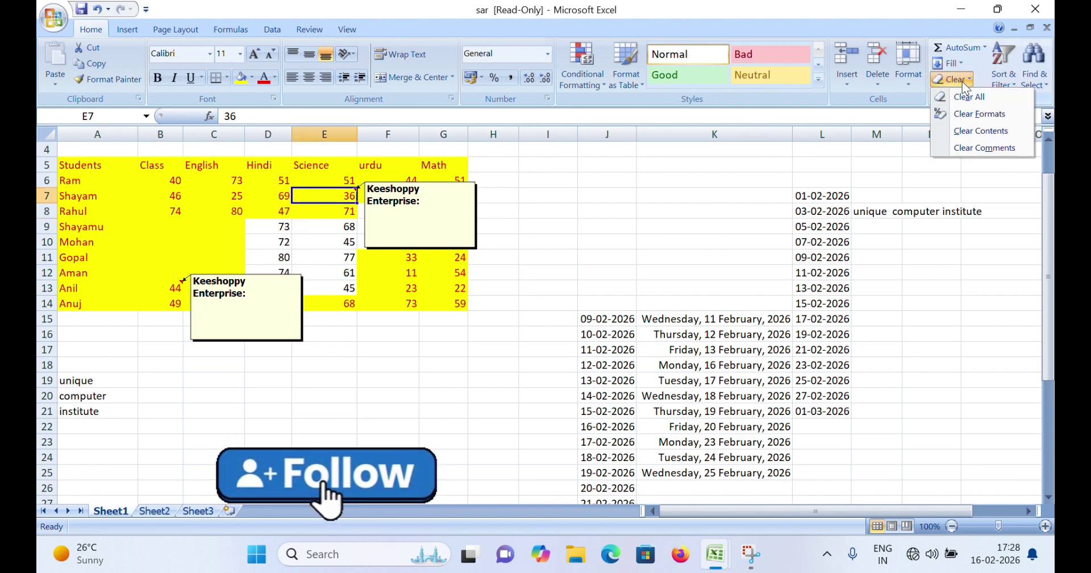
left_click(960, 145)
left_click(182, 283)
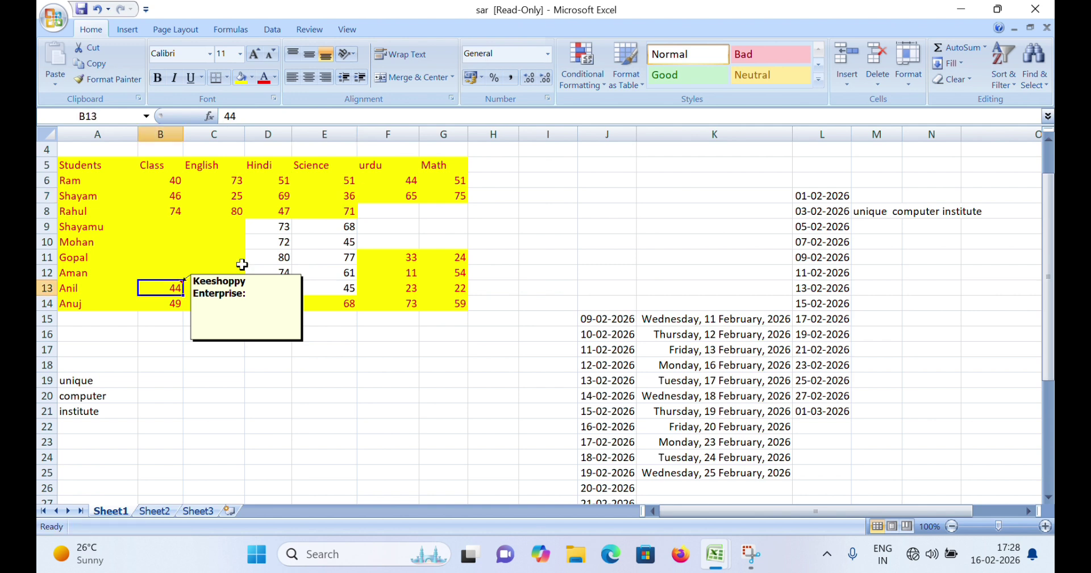
left_click(951, 80)
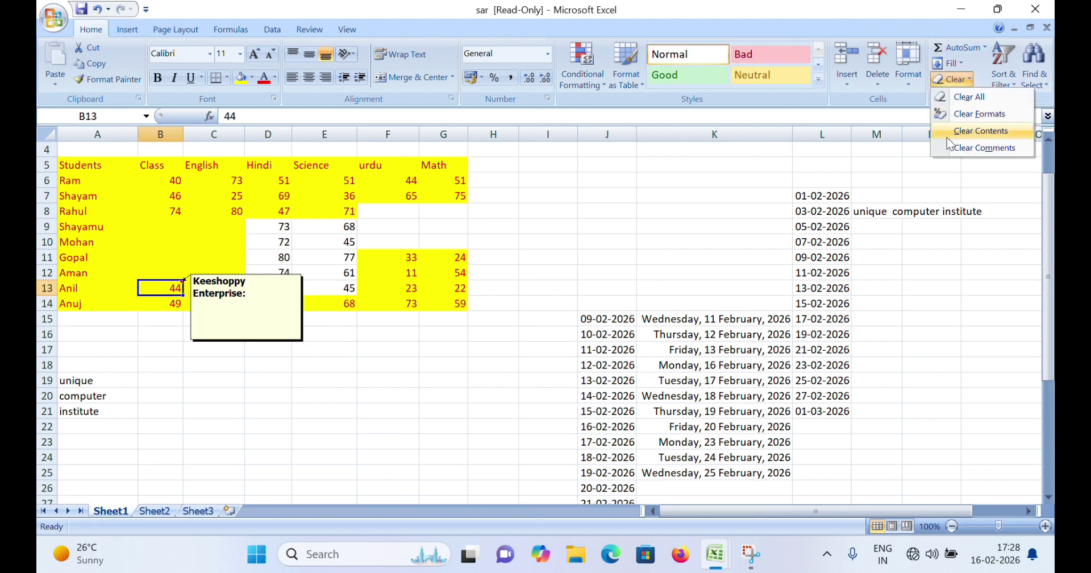
left_click(960, 147)
left_click(956, 81)
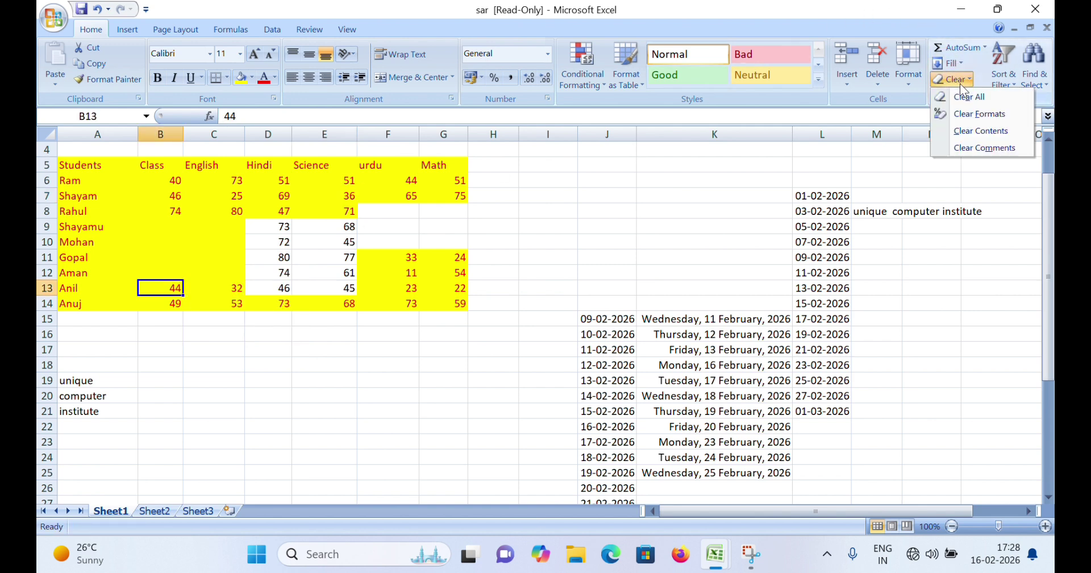